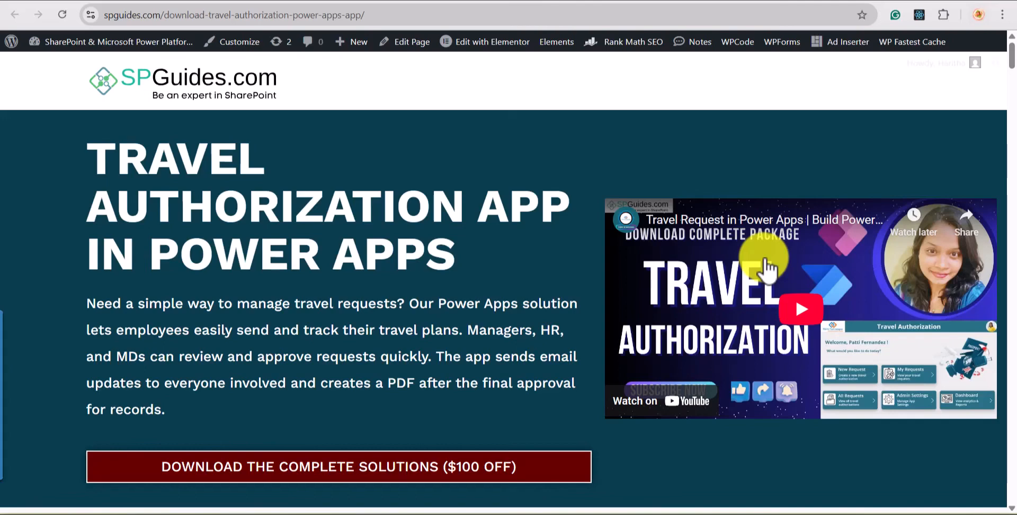
Look through the Travel Authorization app page on SPGuides, including its features, tools used and request form sections.
scroll(449, 360, down, 10)
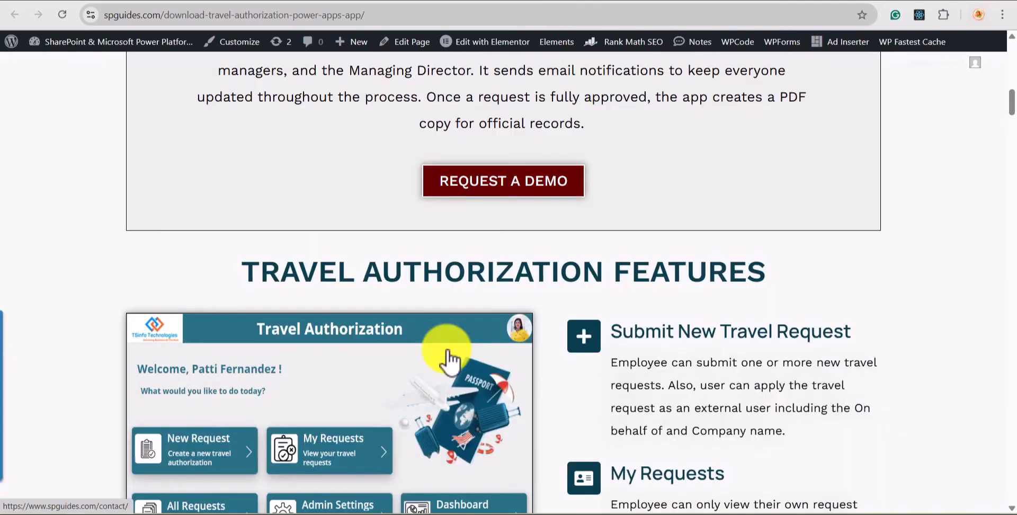
scroll(449, 361, down, 2)
scroll(450, 360, down, 2)
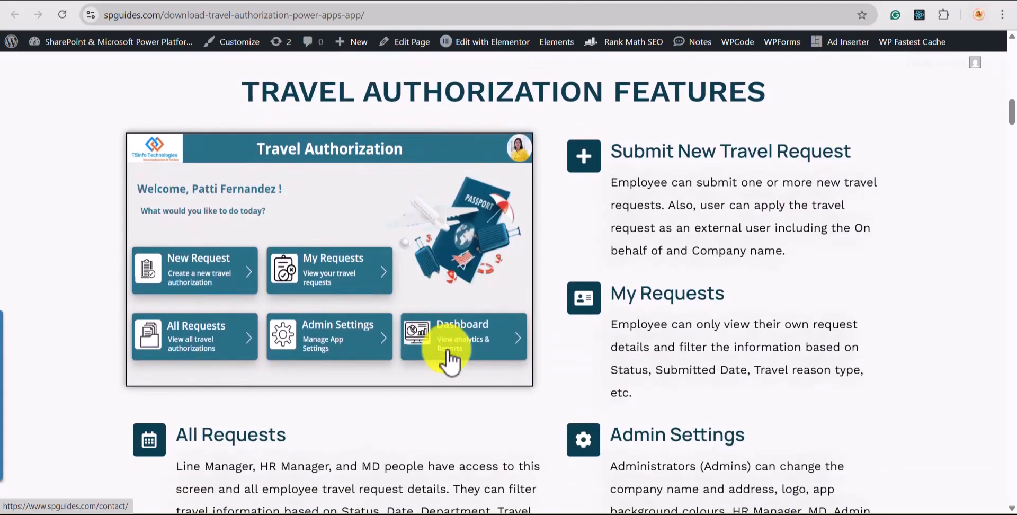
scroll(449, 360, down, 8)
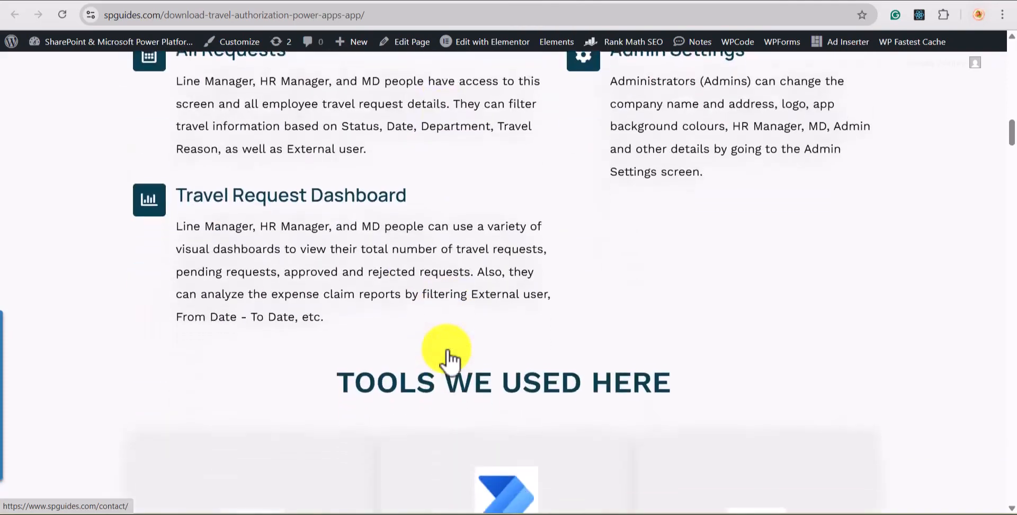
scroll(449, 360, up, 4)
scroll(449, 360, down, 15)
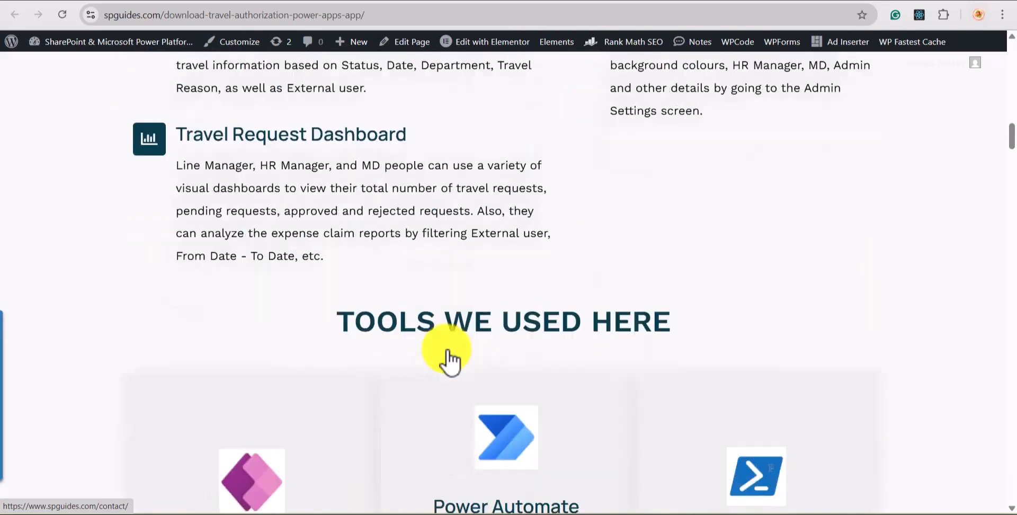
scroll(449, 360, down, 15)
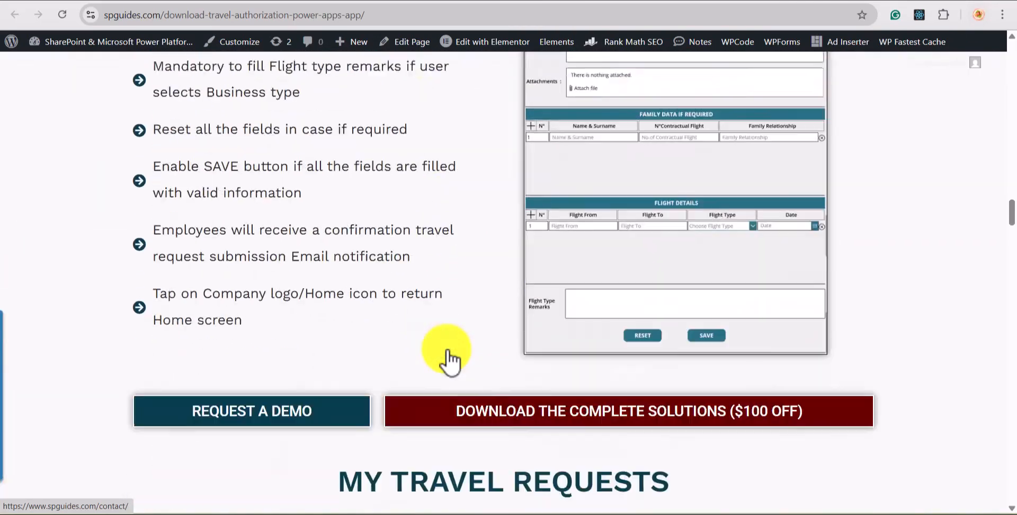
scroll(449, 360, down, 10)
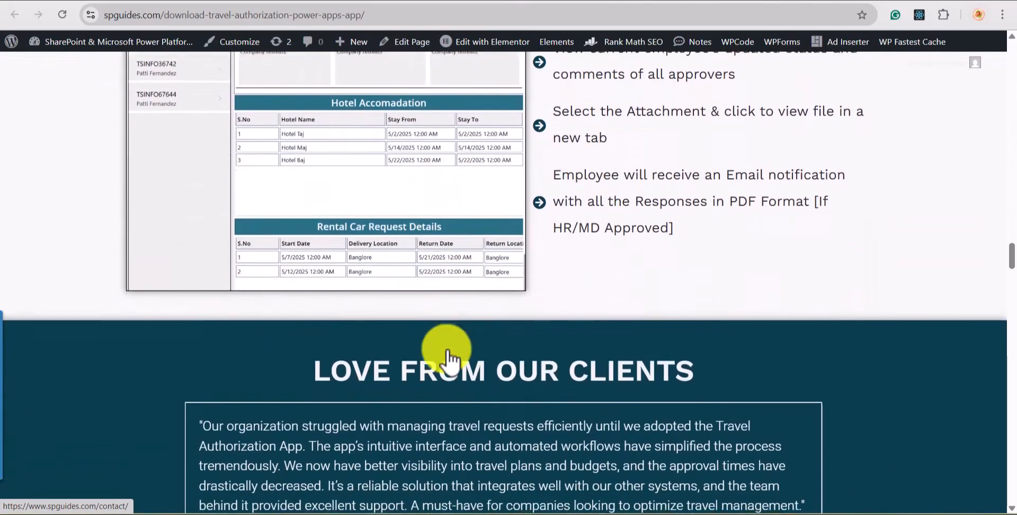
scroll(449, 360, up, 15)
scroll(449, 361, up, 20)
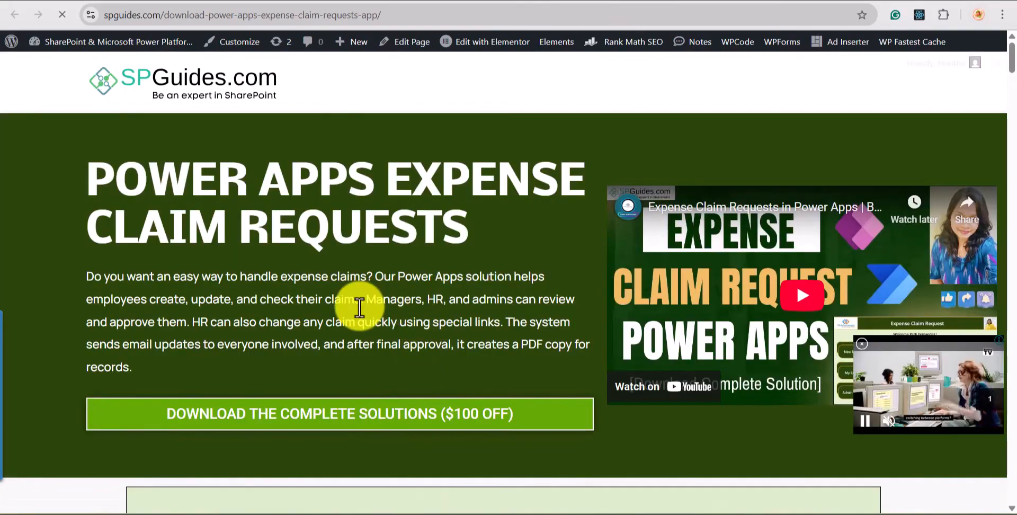
Look through the Power Apps Expense Claim Requests page, including the claims, dashboard and edit form sections.
scroll(359, 308, down, 4)
scroll(360, 307, down, 18)
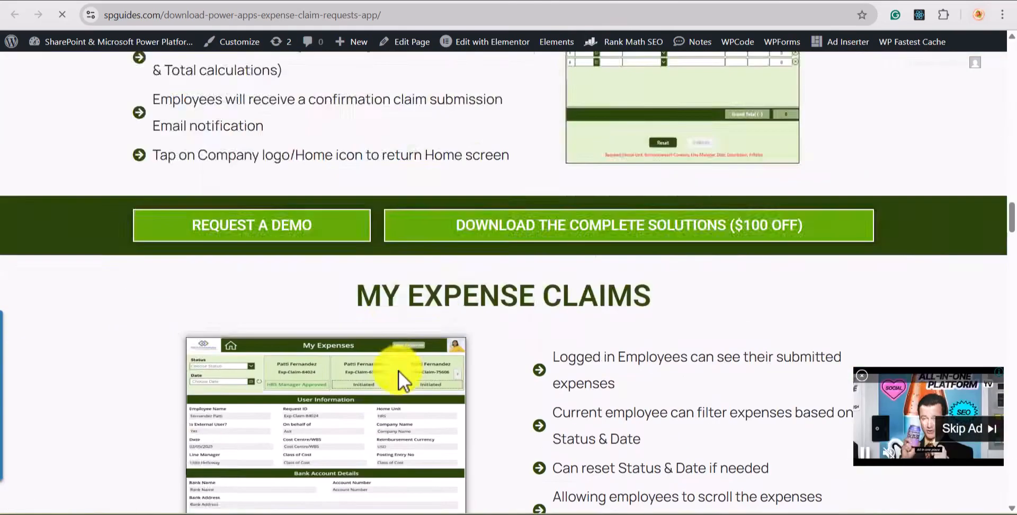
scroll(398, 371, down, 18)
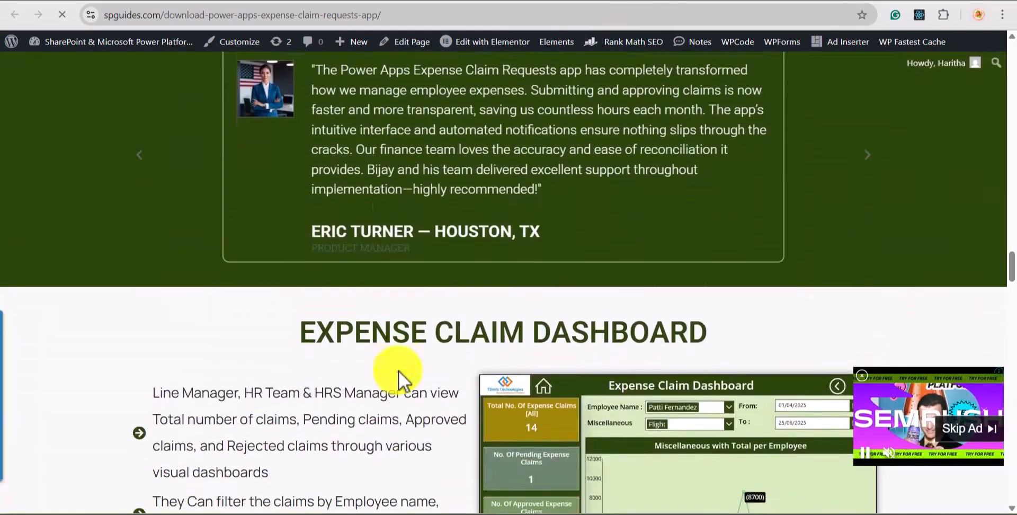
scroll(398, 371, down, 7)
scroll(398, 370, up, 17)
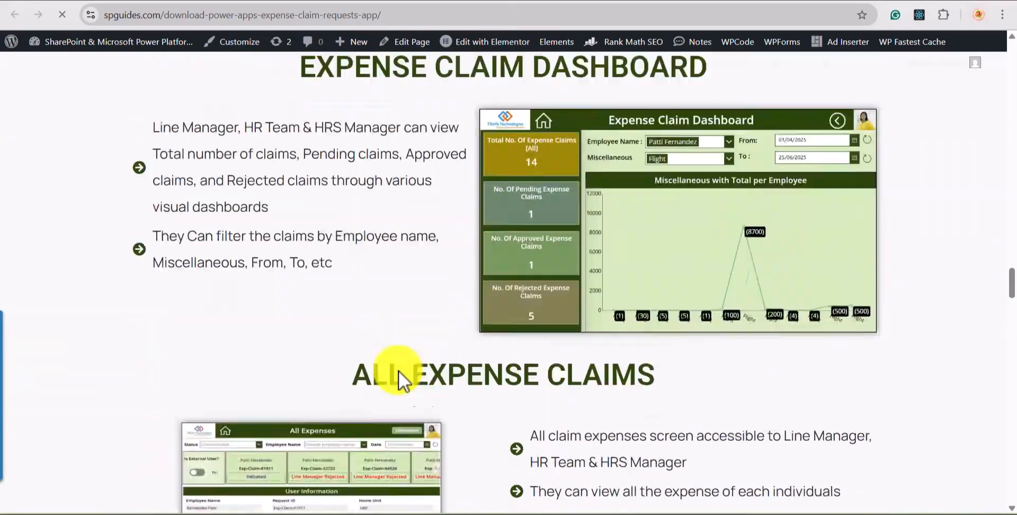
scroll(398, 370, down, 8)
scroll(398, 370, down, 8)
scroll(397, 374, up, 1)
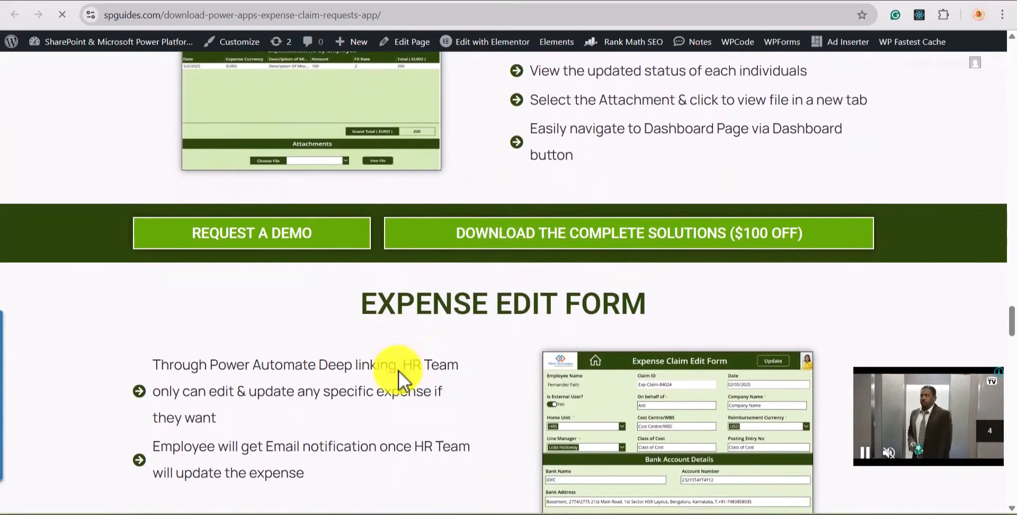
scroll(397, 386, down, 1)
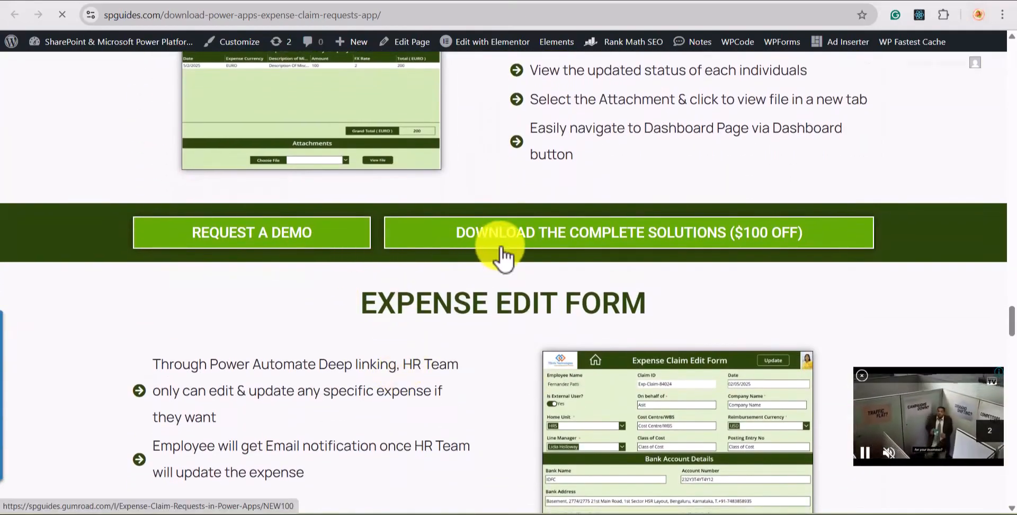
scroll(503, 254, up, 5)
scroll(502, 255, down, 10)
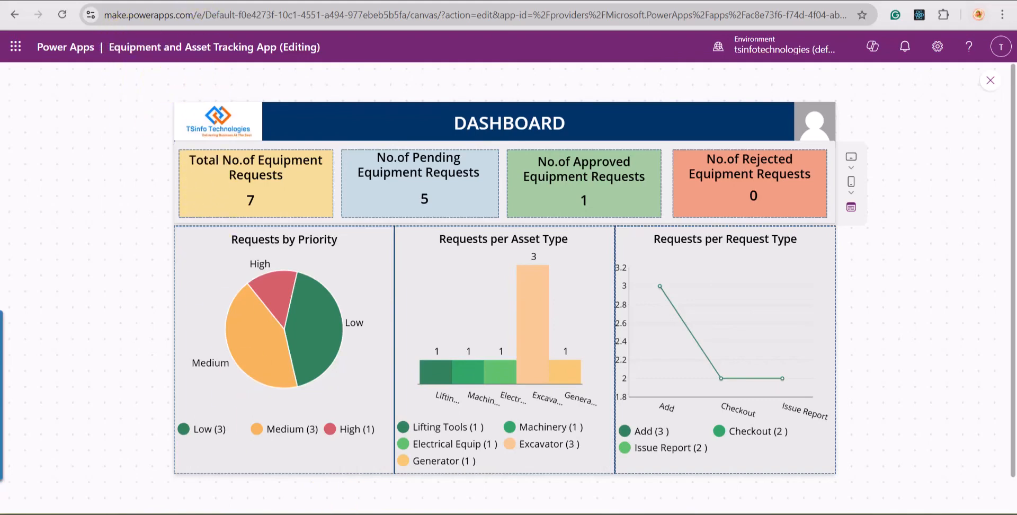
Switch to the Equipment and Asset Tracking SharePoint site and examine the Equipment Requests list columns against the Power Apps dashboard.
click(212, 0)
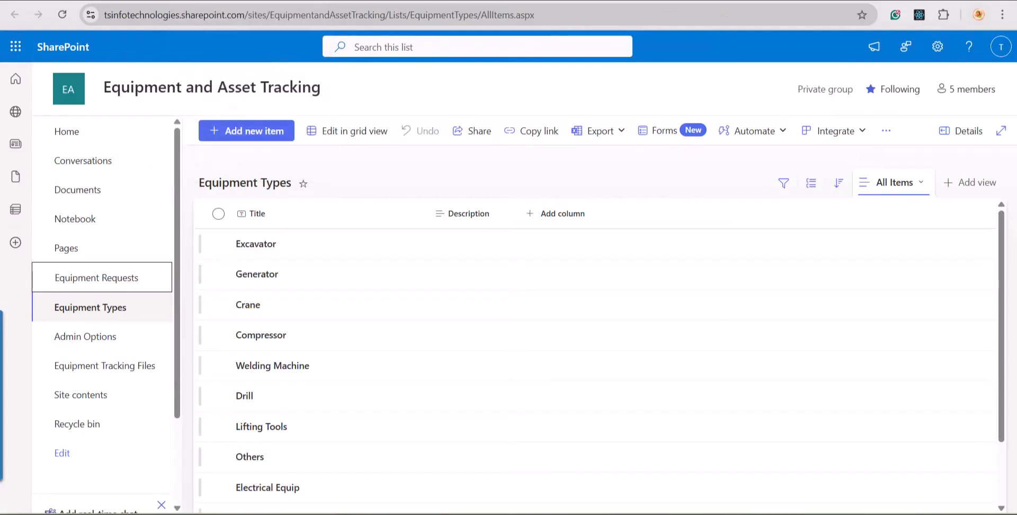
key(Return)
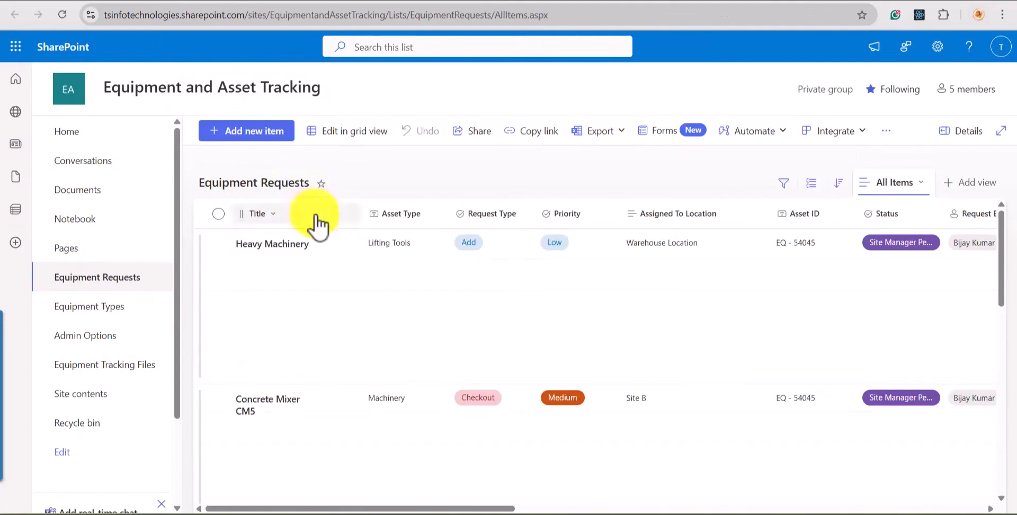
click(223, 0)
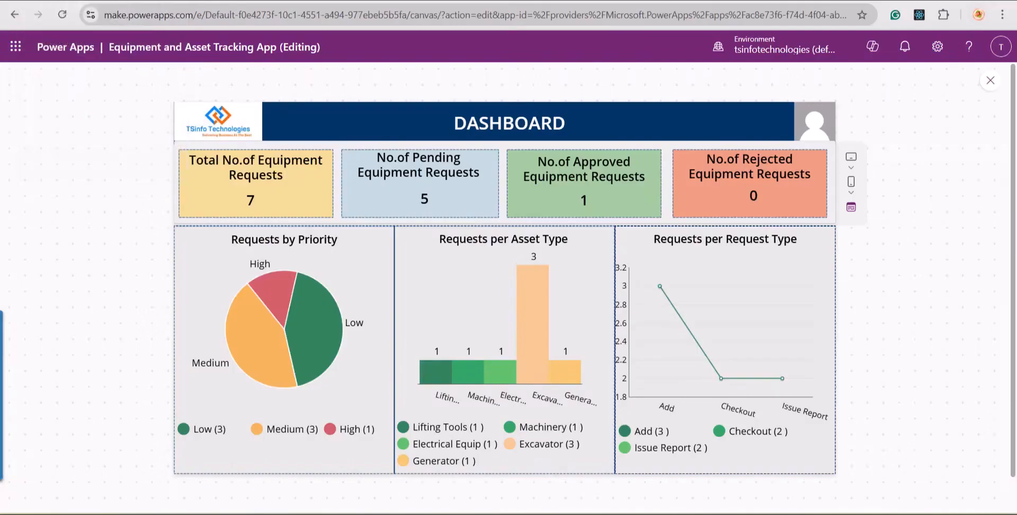
click(211, 0)
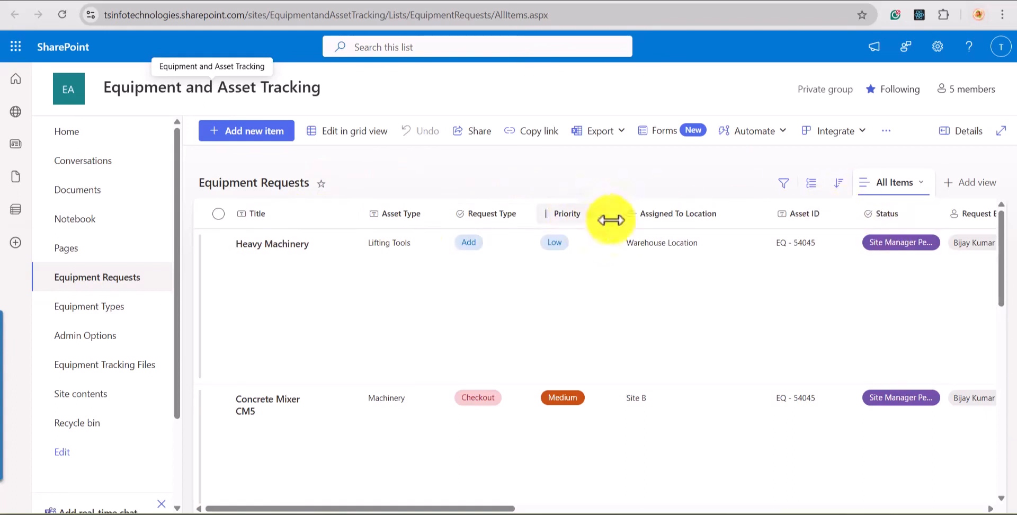
scroll(689, 297, right, 5)
scroll(768, 364, left, 5)
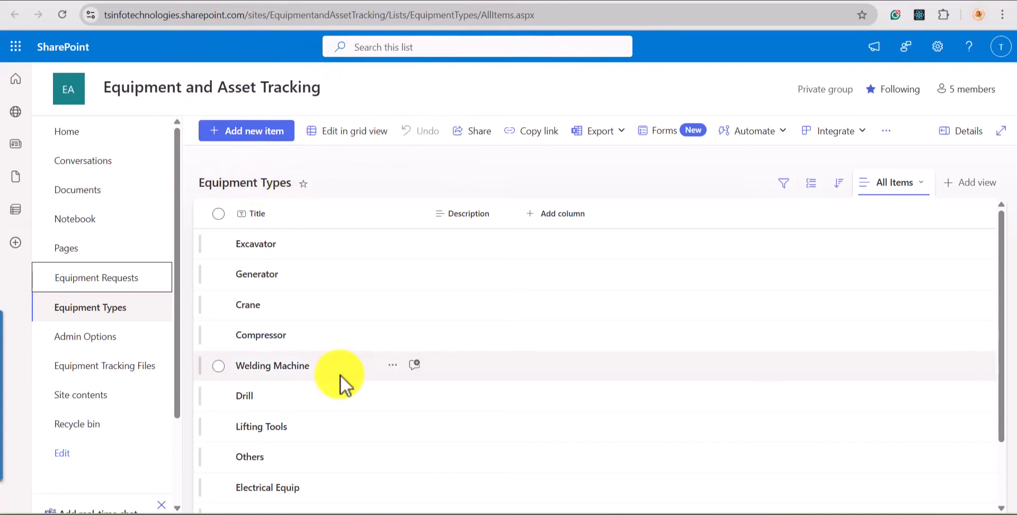
Examine the asset categories stored in the SharePoint Equipment Types list.
scroll(340, 374, down, 2)
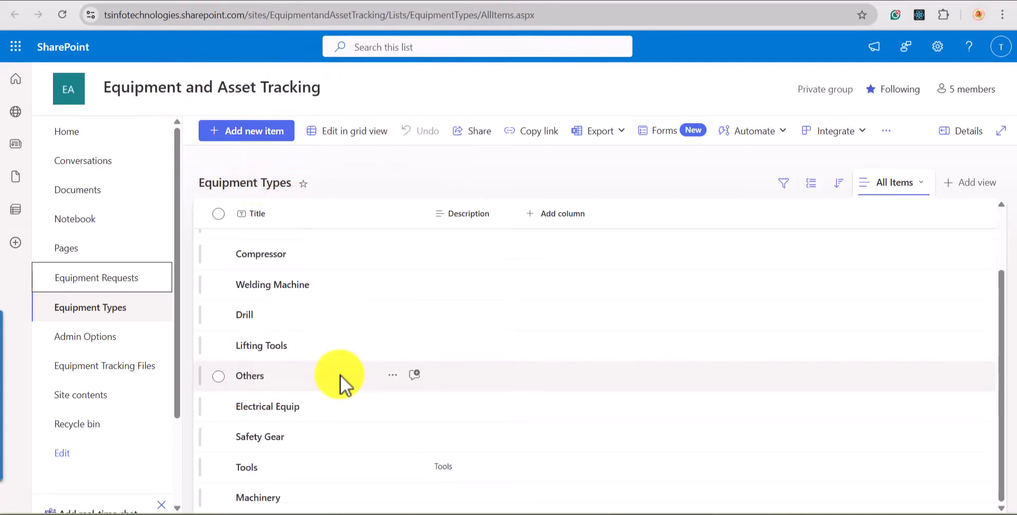
scroll(340, 374, up, 2)
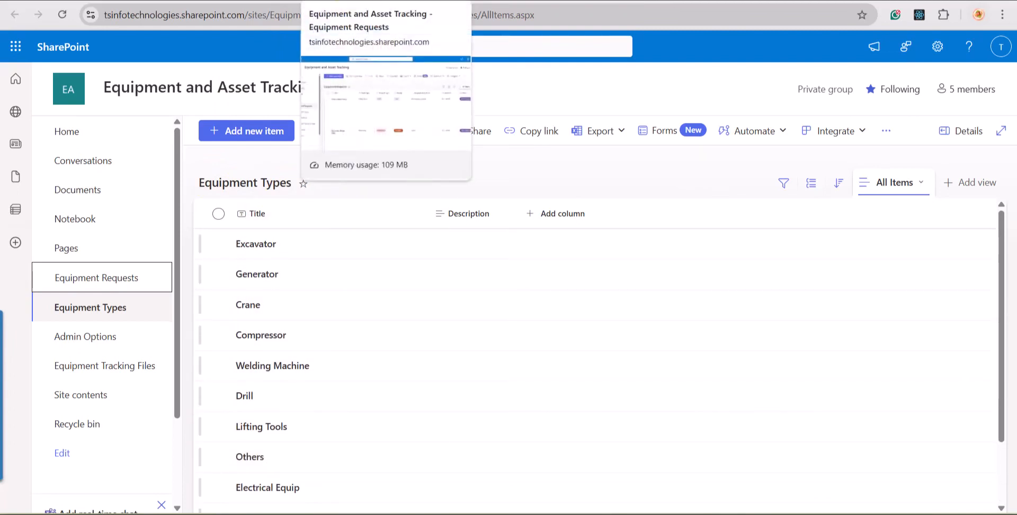
click(360, 0)
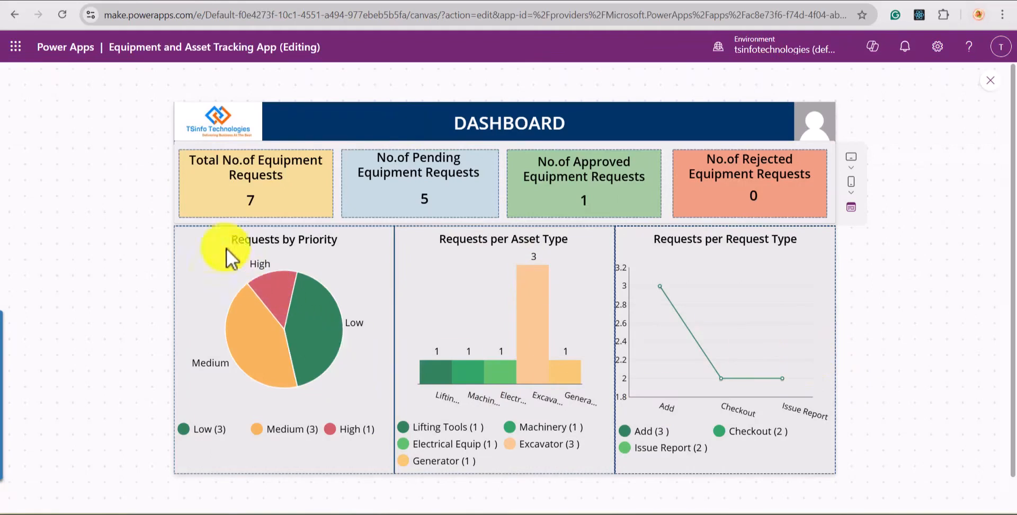
Close the dashboard preview in Power Apps and add a new blank screen to the app.
click(989, 84)
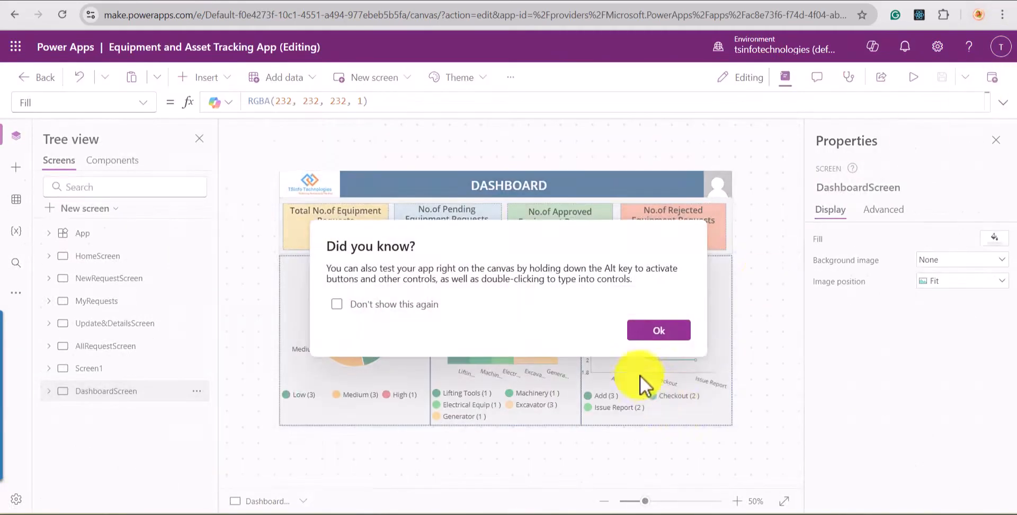
click(659, 329)
click(80, 209)
click(172, 206)
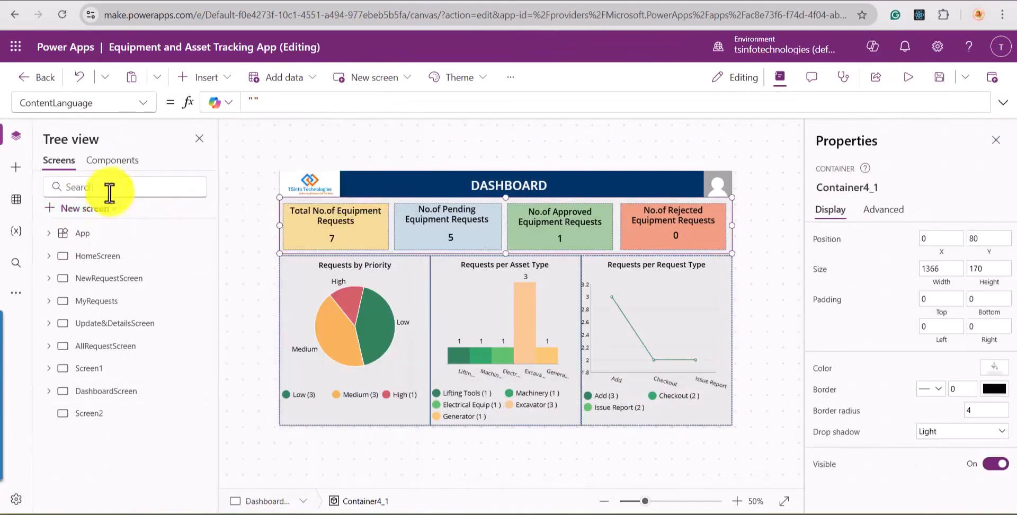
Review the app's connected data sources, especially the Equipment Types and Equipment Requests lists, and return to the tree view.
click(16, 199)
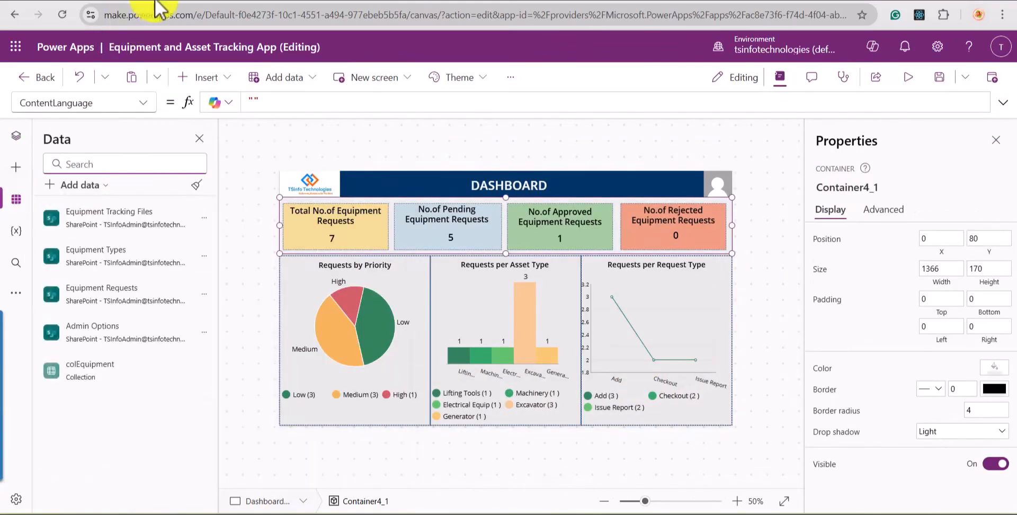
mouse_move(146, 249)
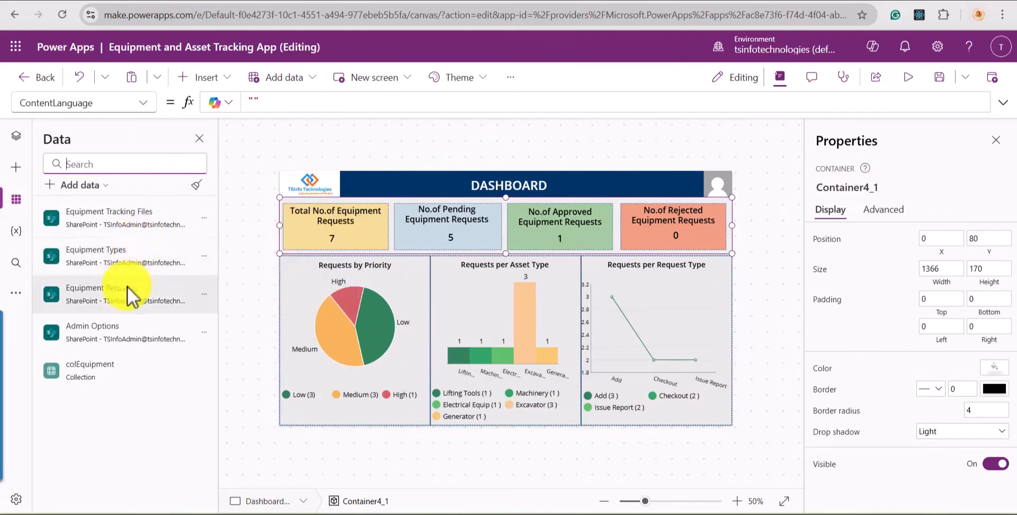
mouse_move(129, 292)
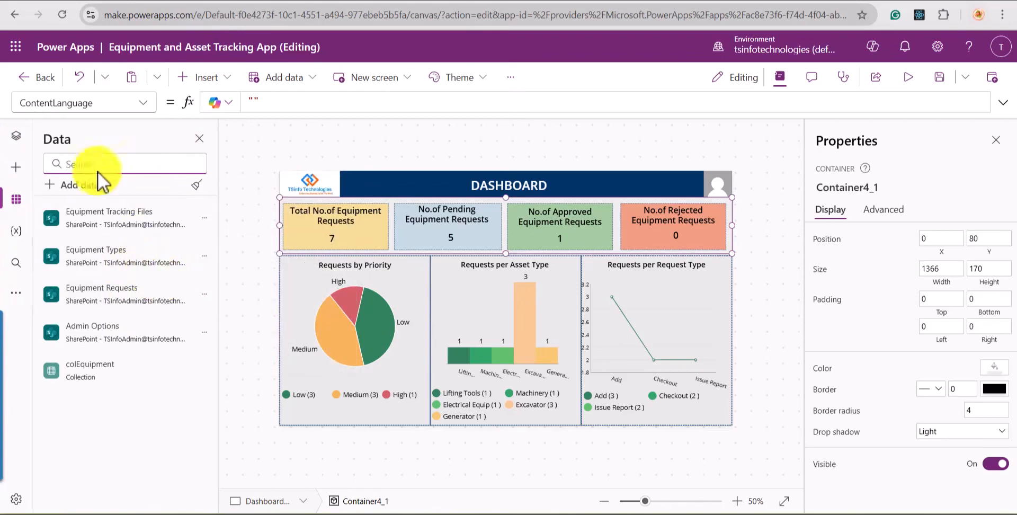
click(18, 138)
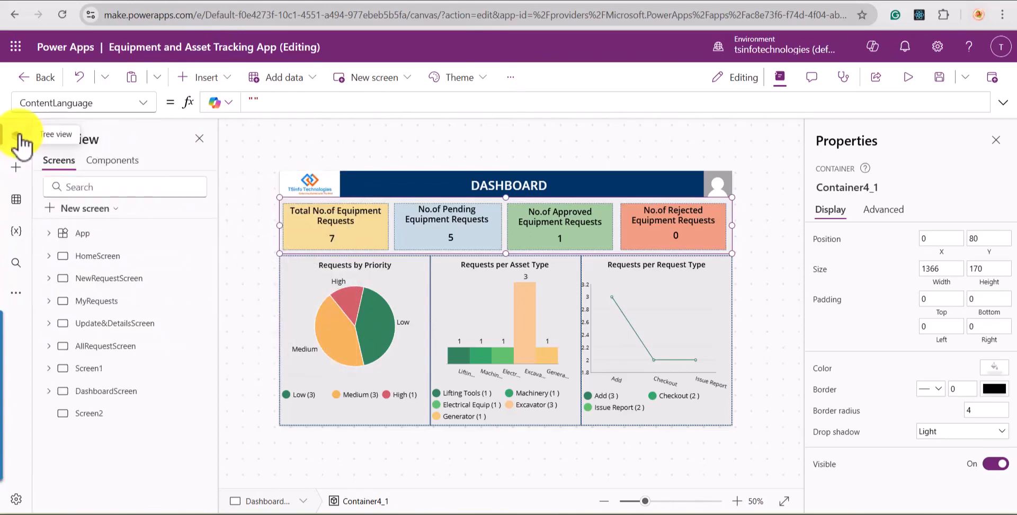
Using DashboardScreen's OnVisible formula as reference, set the new screen's OnVisible property to ClearCollect(colEquipment,'Equipment Requests');.
click(79, 413)
click(105, 391)
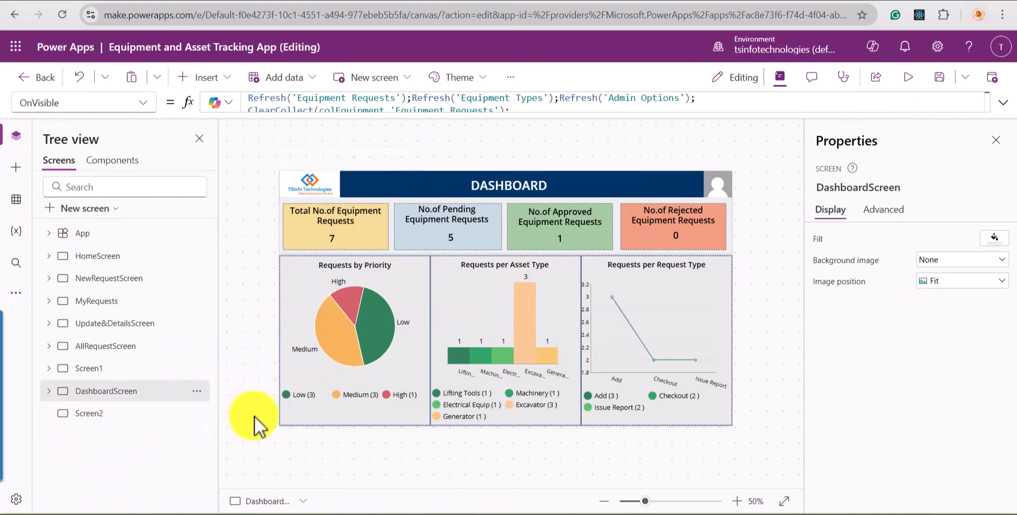
drag(80, 369, 81, 372)
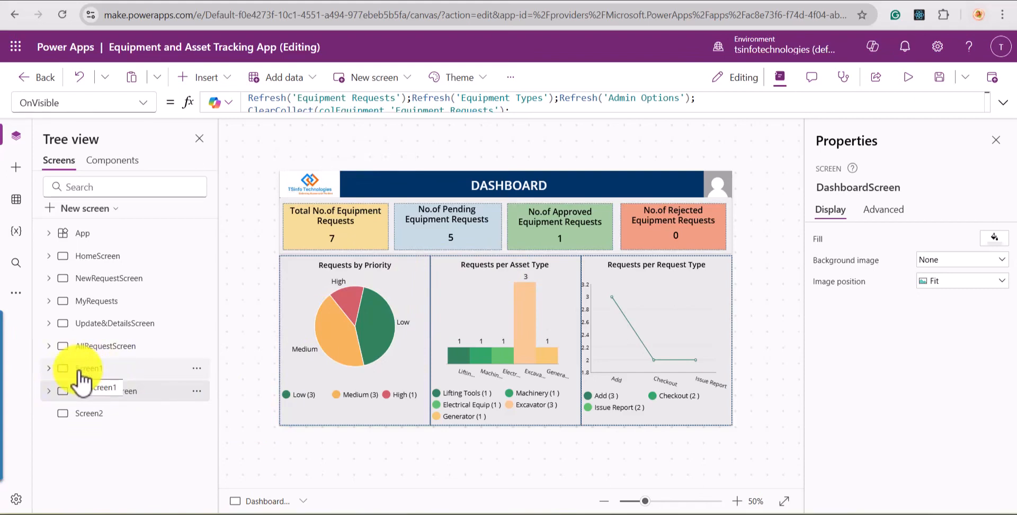
drag(80, 379, 81, 394)
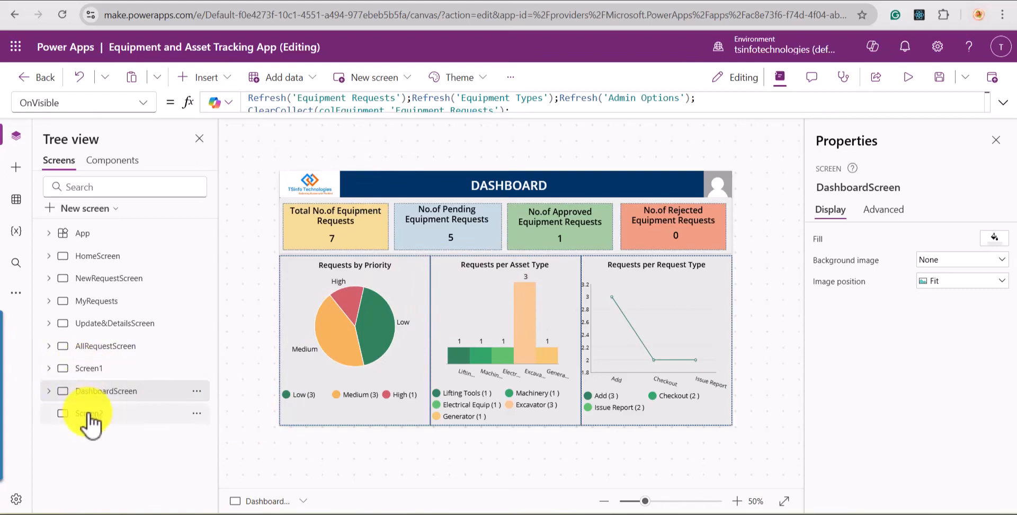
click(89, 418)
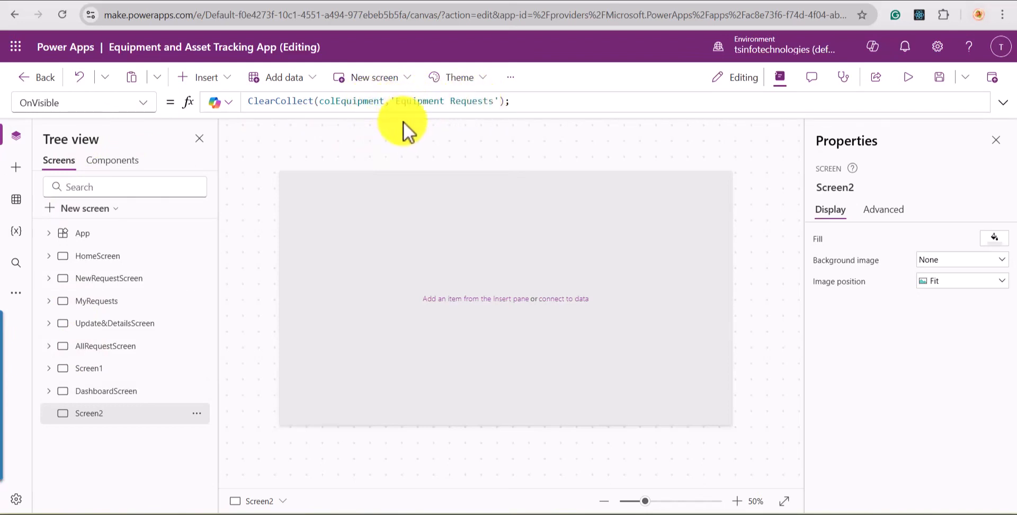
Copy the container holding the four request count cards from DashboardScreen.
click(100, 390)
click(304, 237)
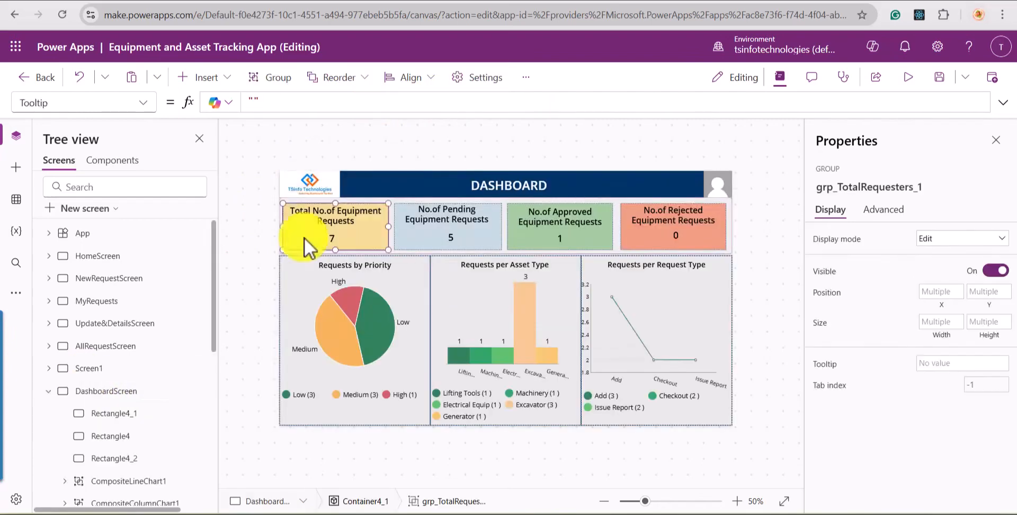
scroll(68, 397, down, 3)
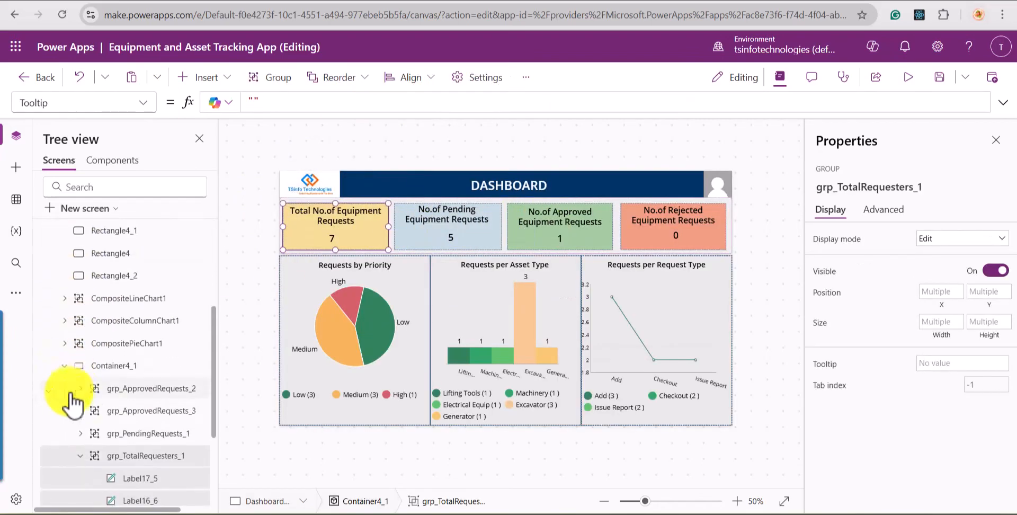
click(139, 391)
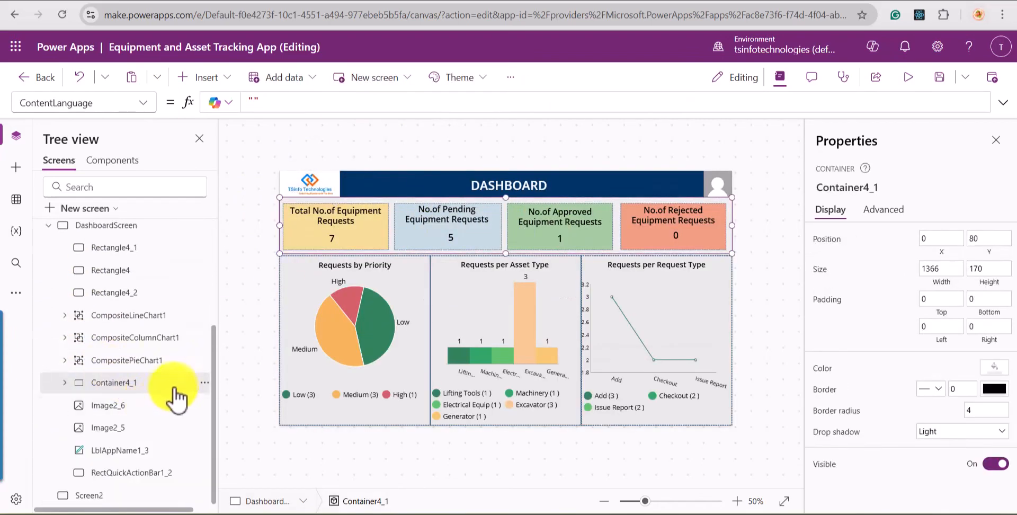
click(204, 383)
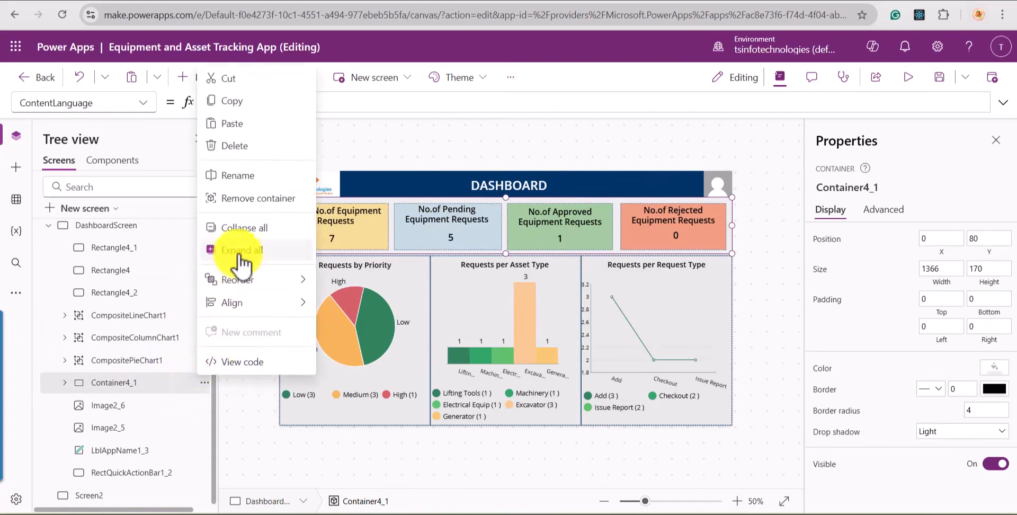
click(254, 106)
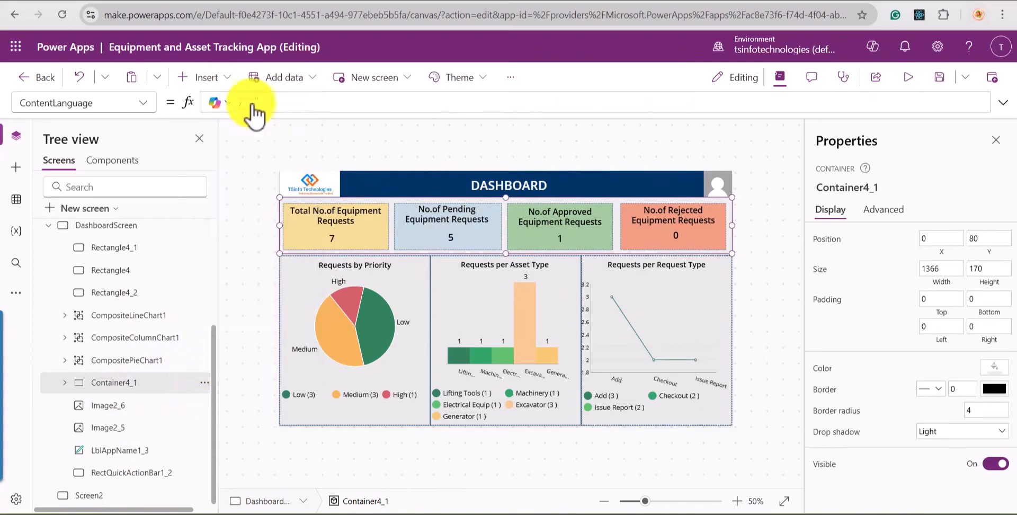
Paste the copied container of request count cards onto Screen2.
click(49, 227)
click(88, 415)
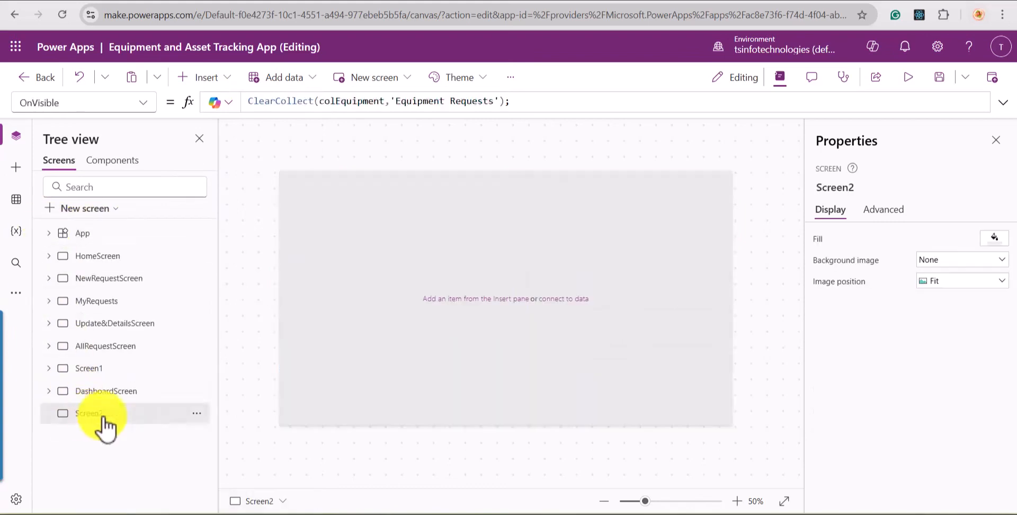
click(193, 415)
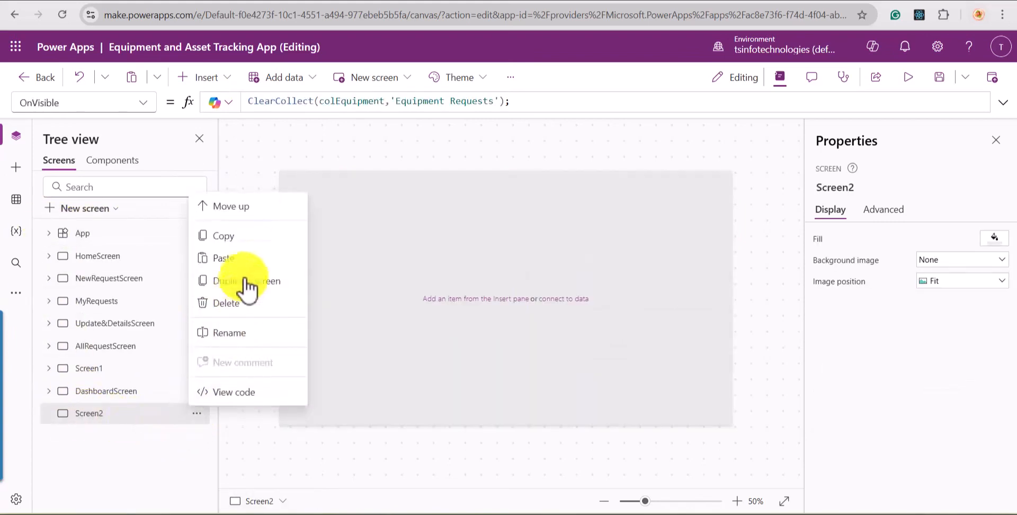
click(252, 260)
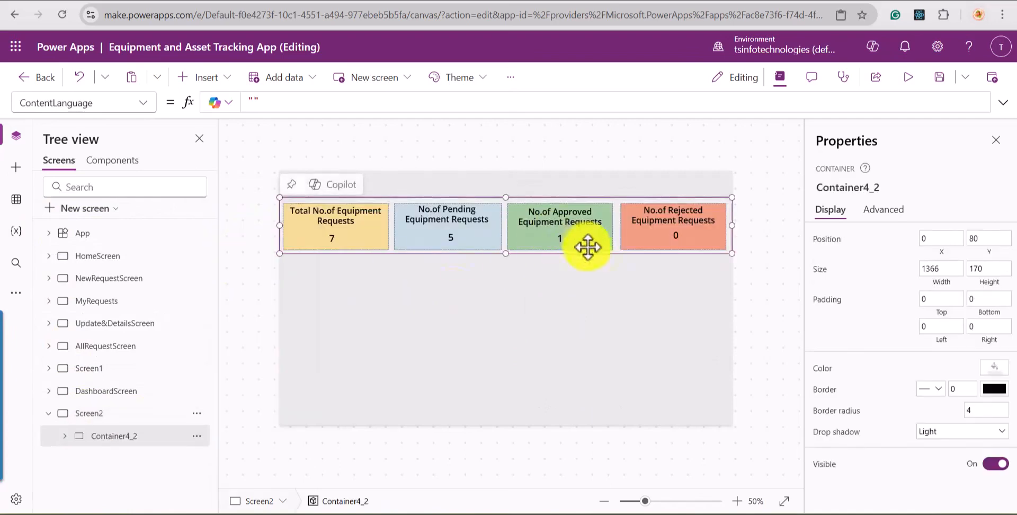
click(325, 316)
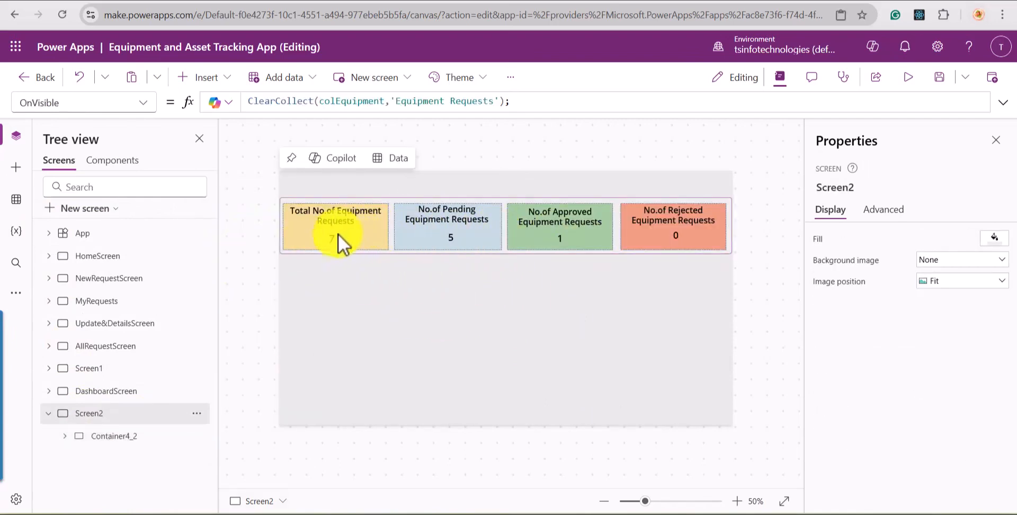
Examine how the Total No.of Equipment Requests card is built from its group, background rectangle, title label and count label.
click(338, 236)
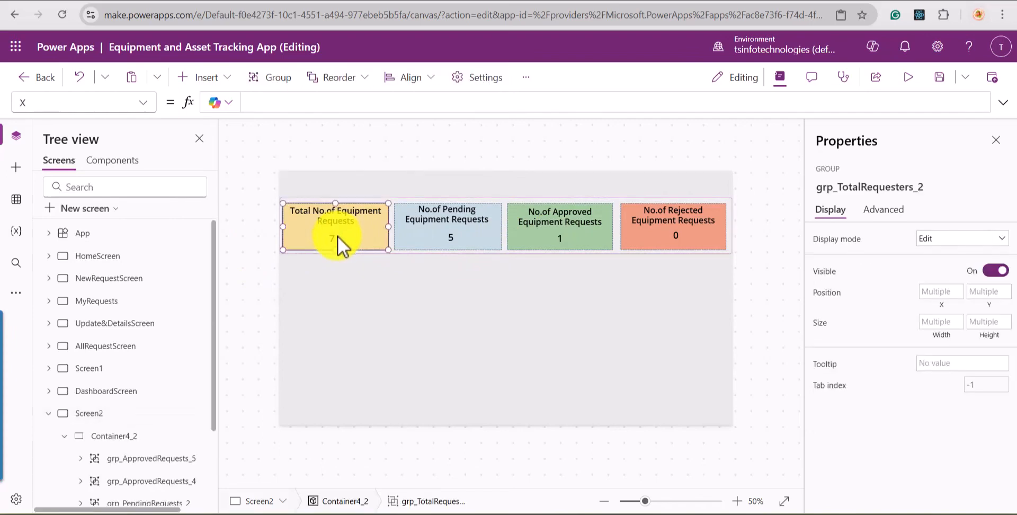
click(109, 437)
scroll(108, 437, down, 2)
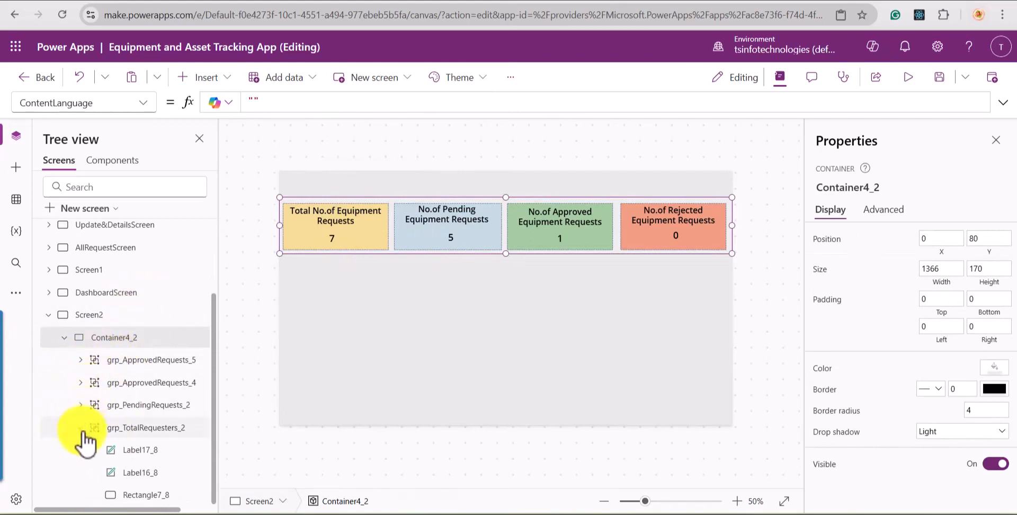
scroll(85, 442, up, 2)
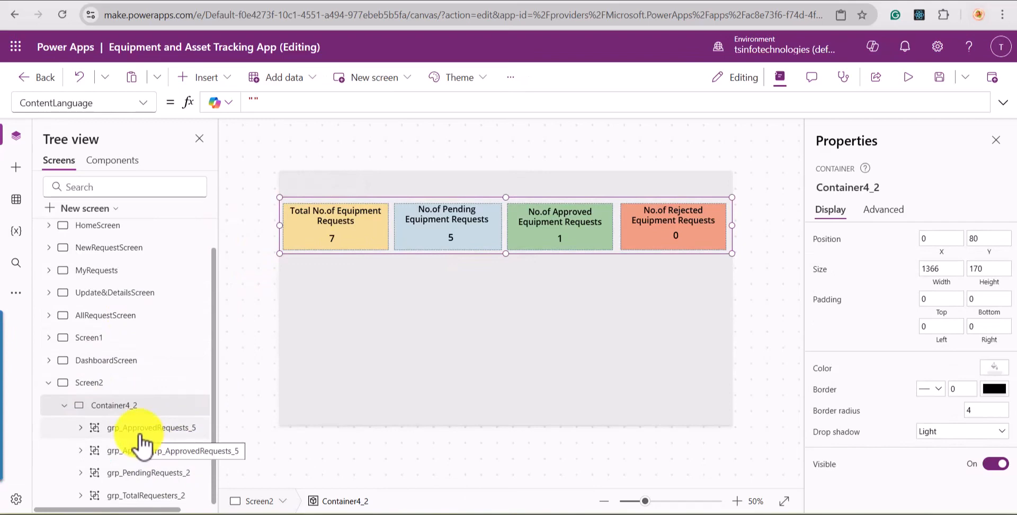
click(338, 220)
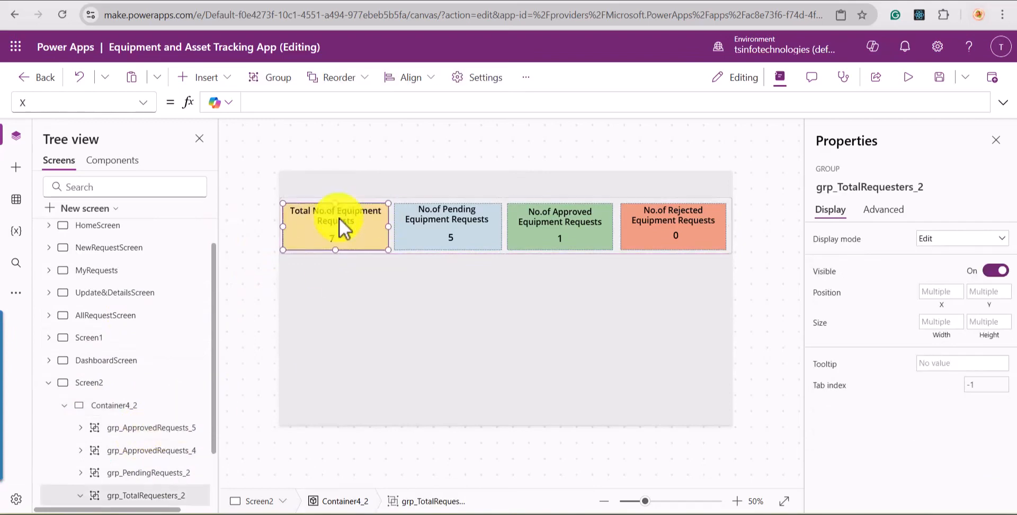
scroll(161, 450, down, 1)
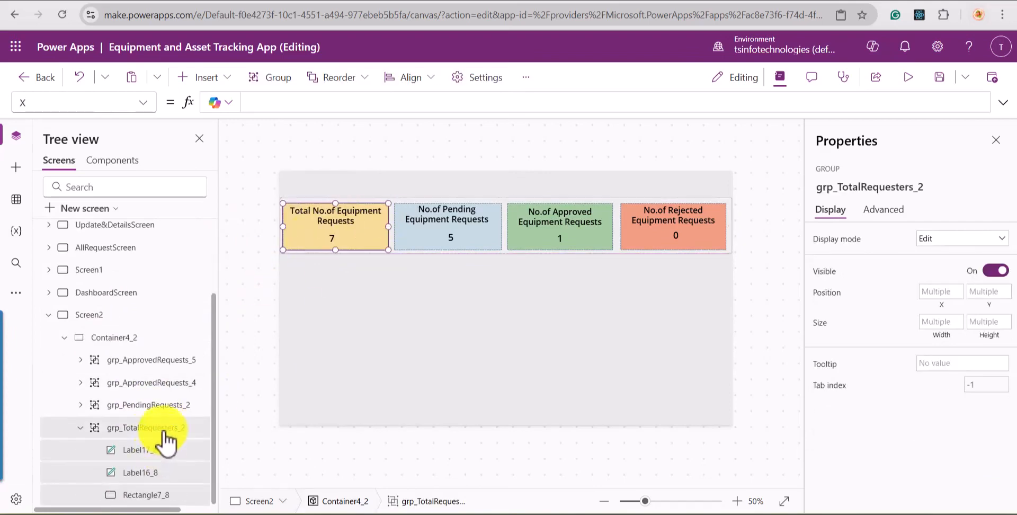
click(142, 494)
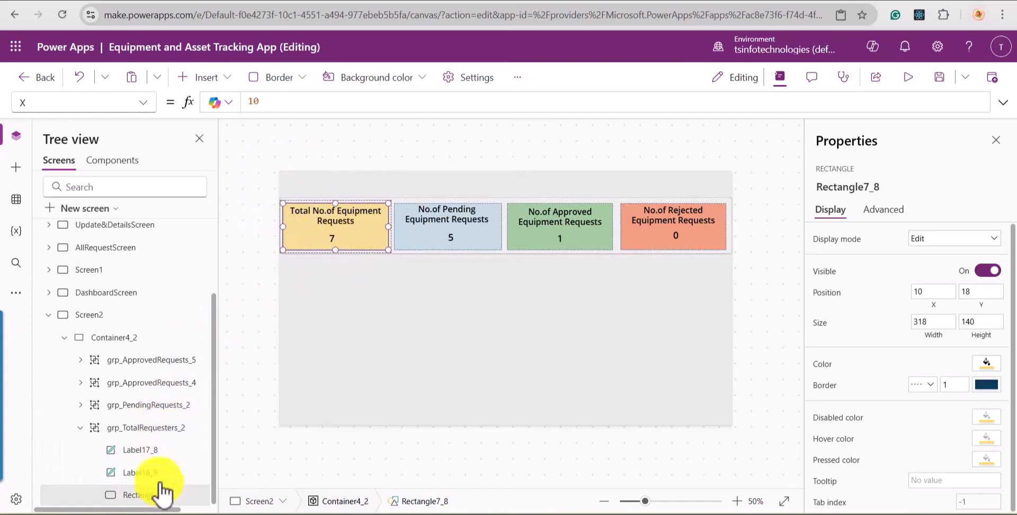
click(143, 474)
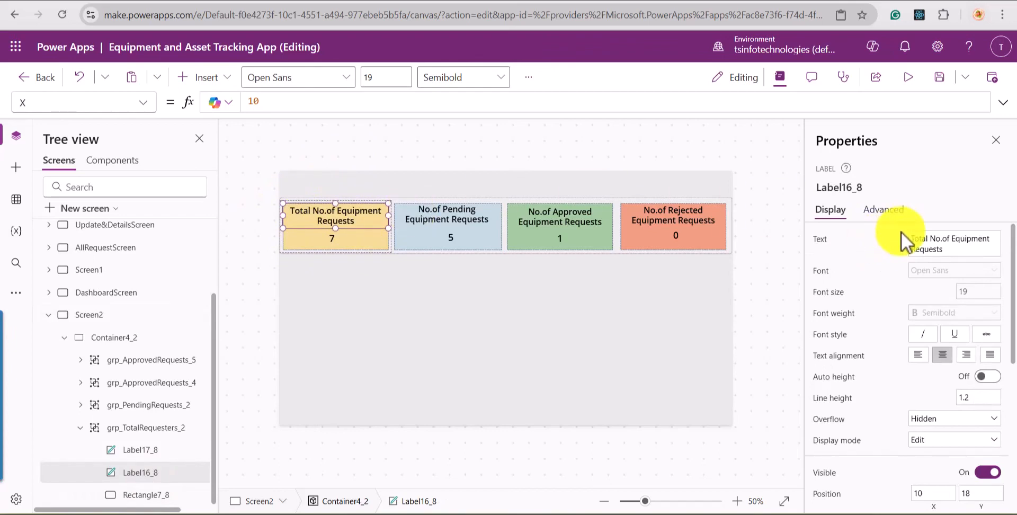
click(127, 450)
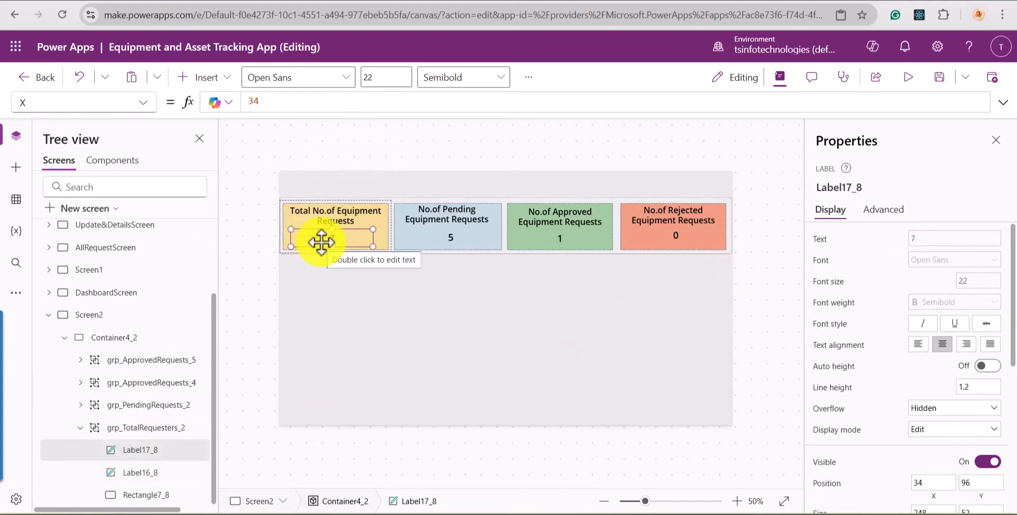
Check the total count label's Text formula against the number of items in the SharePoint Equipment Requests list, returning to Power Apps.
click(922, 239)
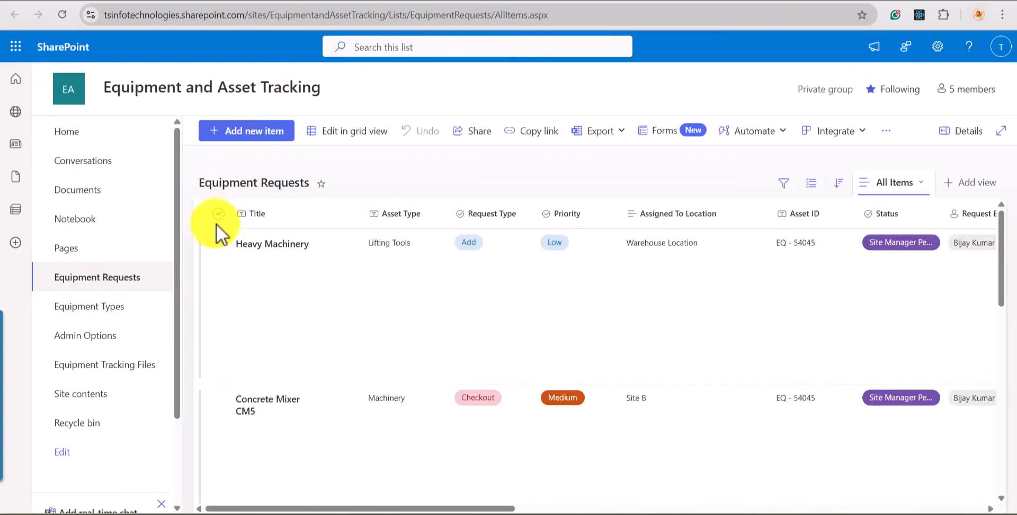
click(219, 214)
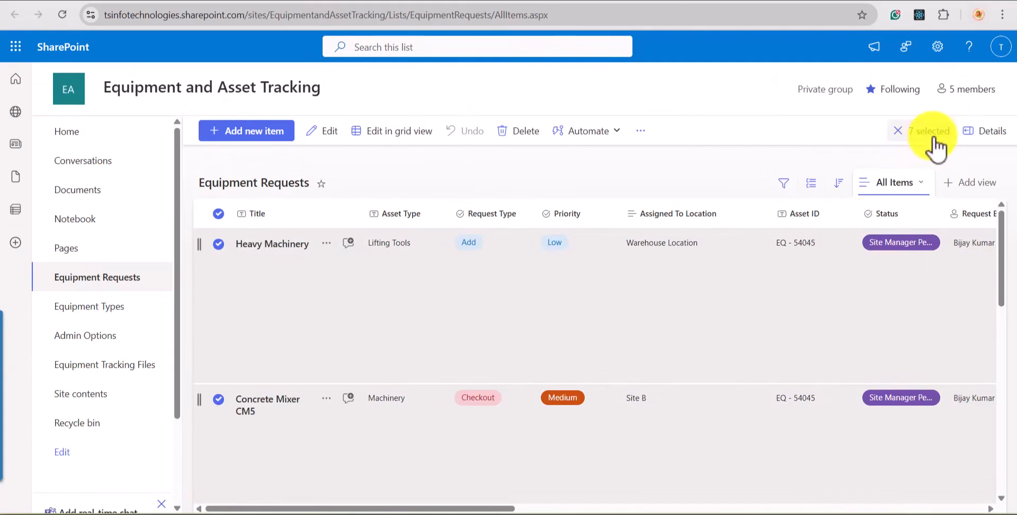
click(219, 214)
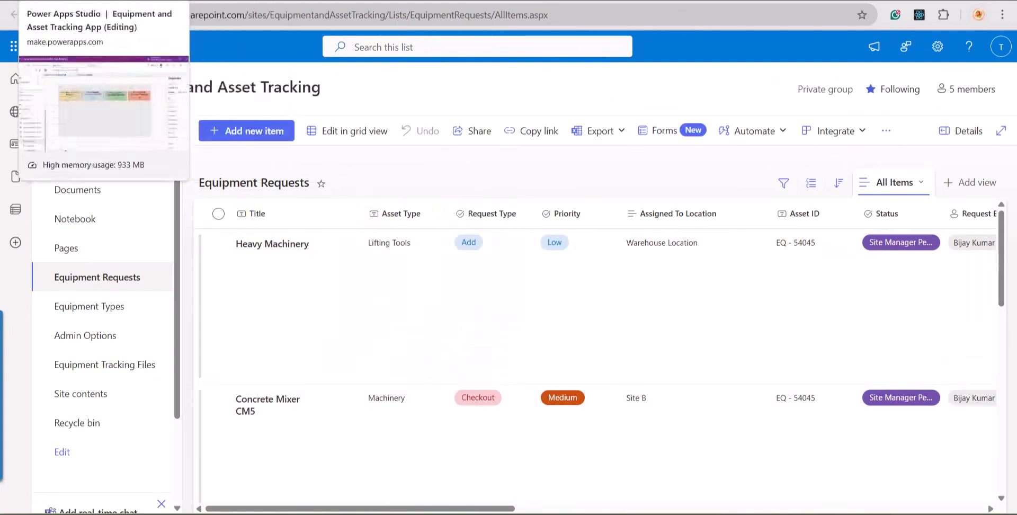
click(74, 0)
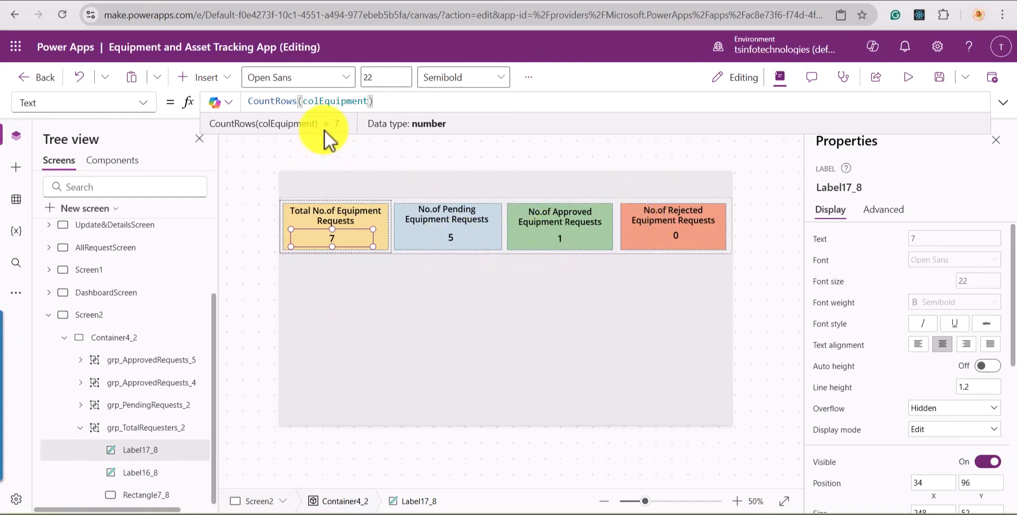
Switch to the SharePoint Equipment Requests list and review the choices defined for the Status column.
click(421, 0)
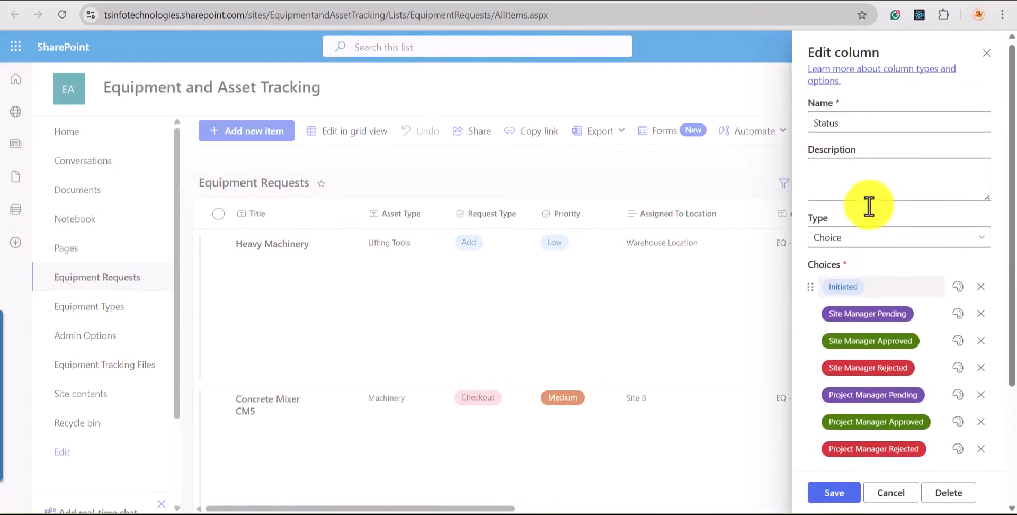
scroll(869, 206, down, 2)
scroll(868, 206, up, 2)
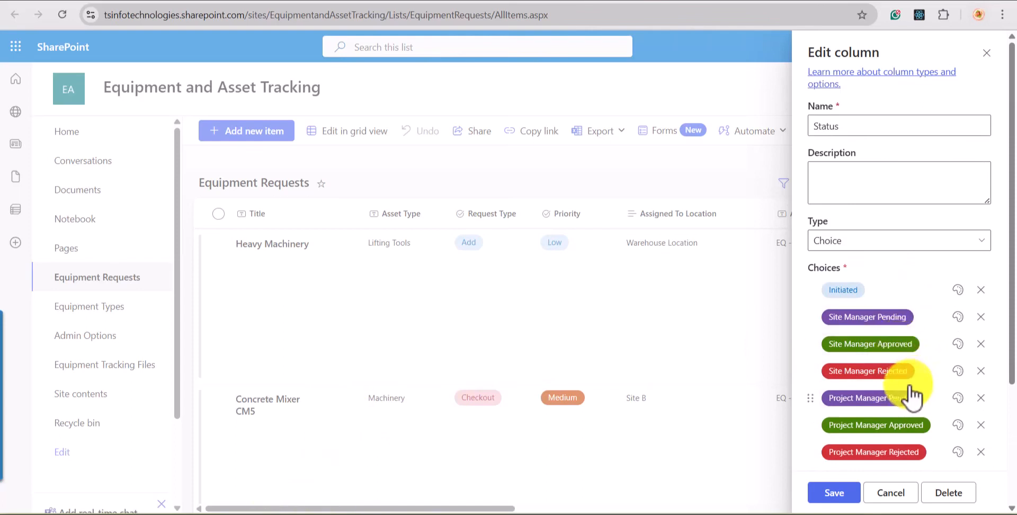
scroll(908, 391, down, 2)
scroll(912, 395, up, 2)
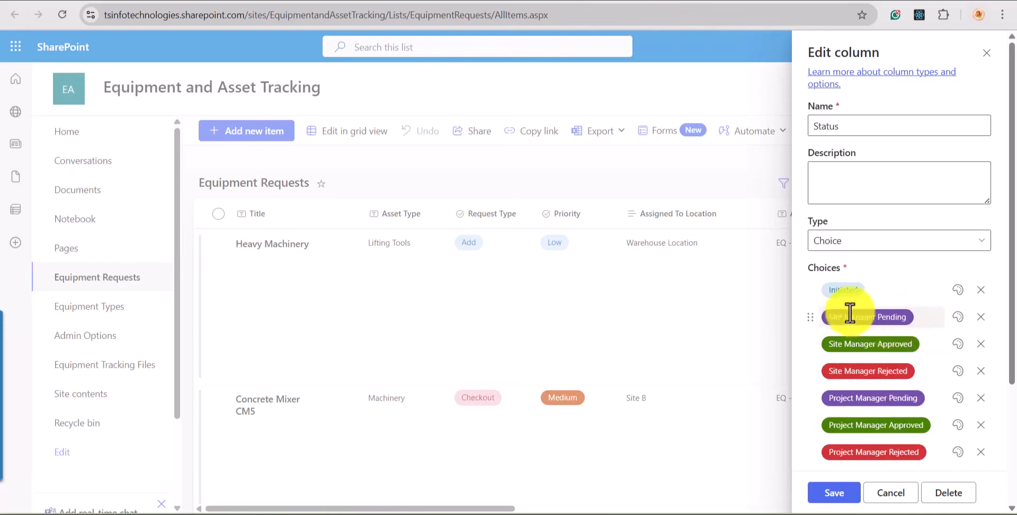
click(840, 290)
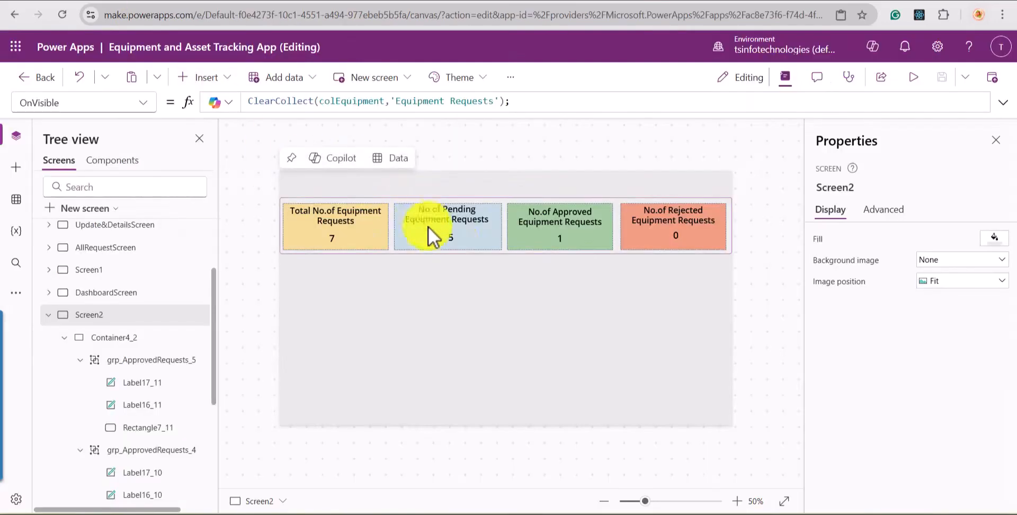
Expand the Text formula of the No.of Pending Equipment Requests count label and format it over multiple lines.
click(456, 240)
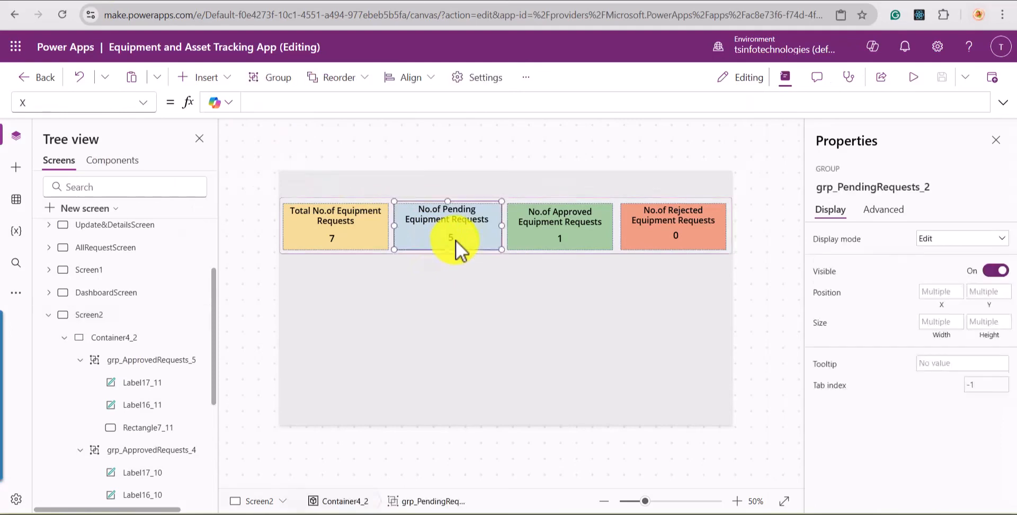
click(456, 240)
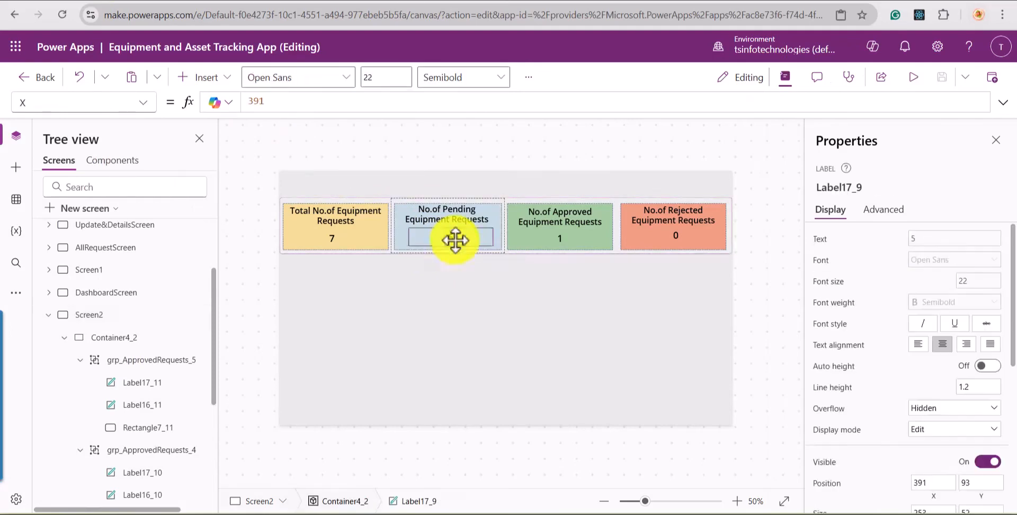
click(930, 241)
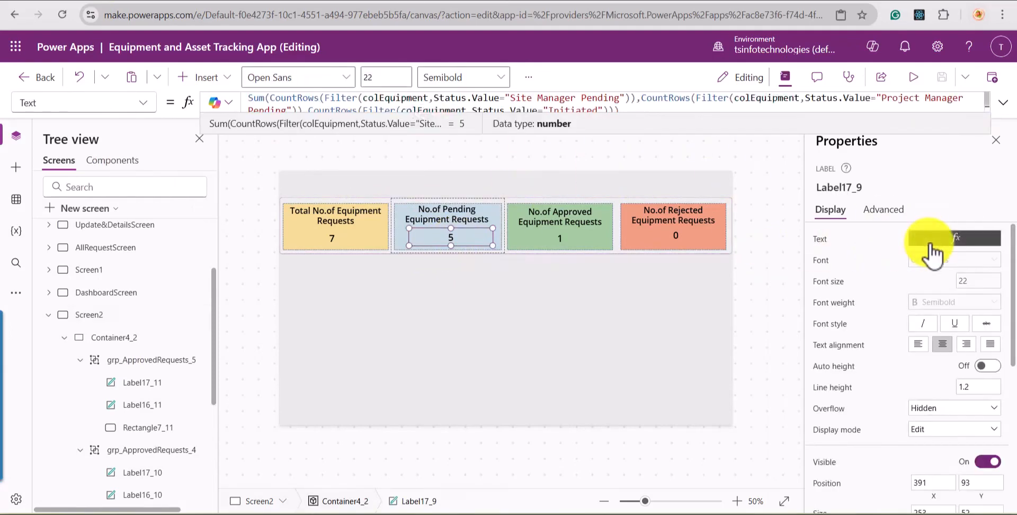
click(1004, 103)
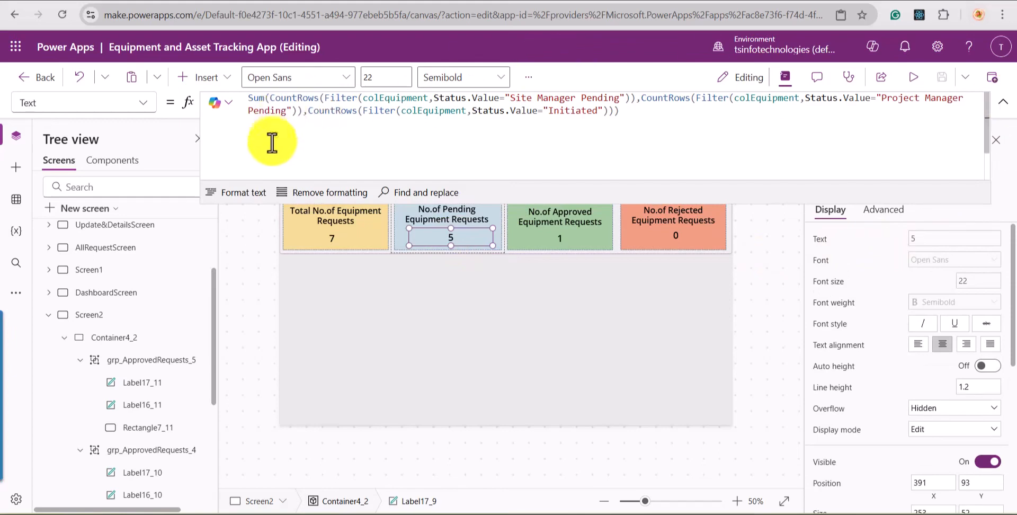
click(242, 193)
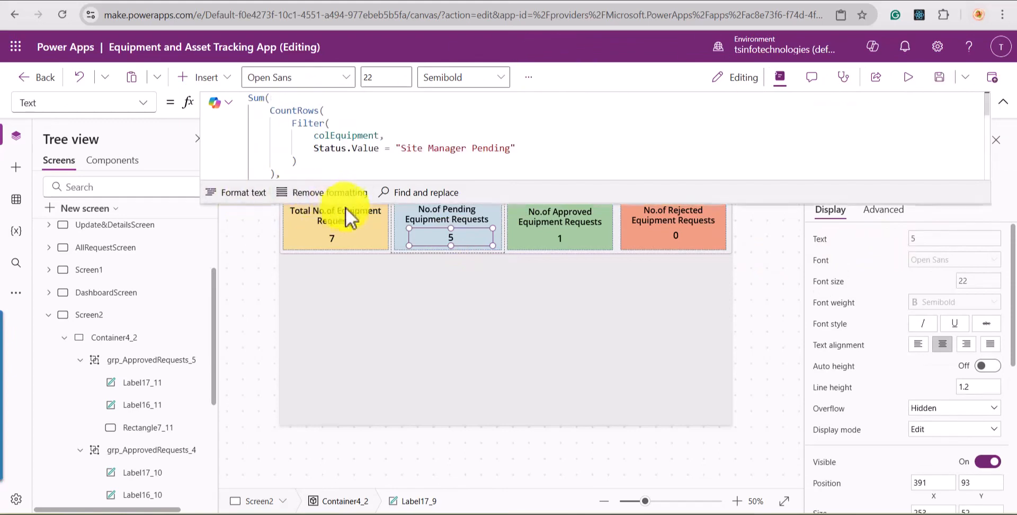
drag(361, 203, 361, 376)
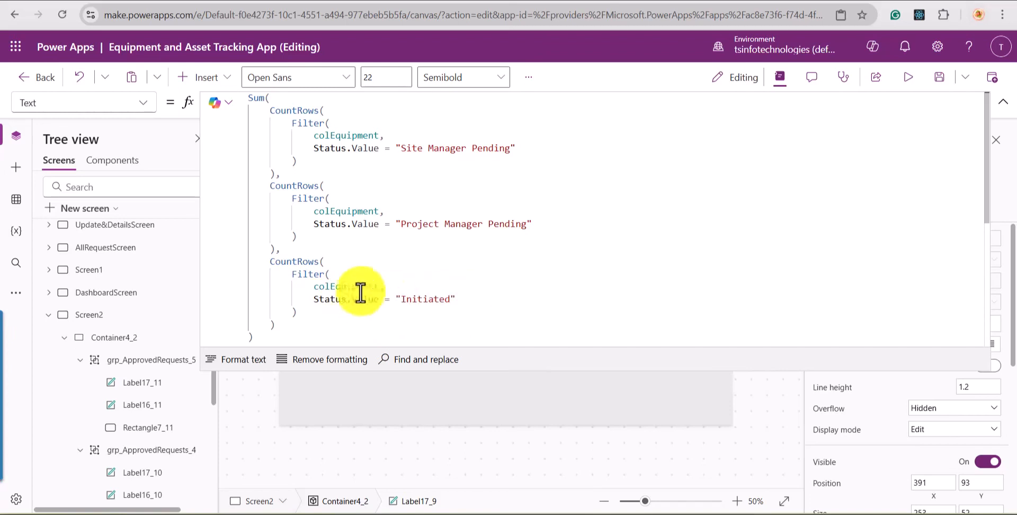
Examine the Filter and CountRows parts of the pending count formula for each status, and collapse the formula editor.
click(302, 275)
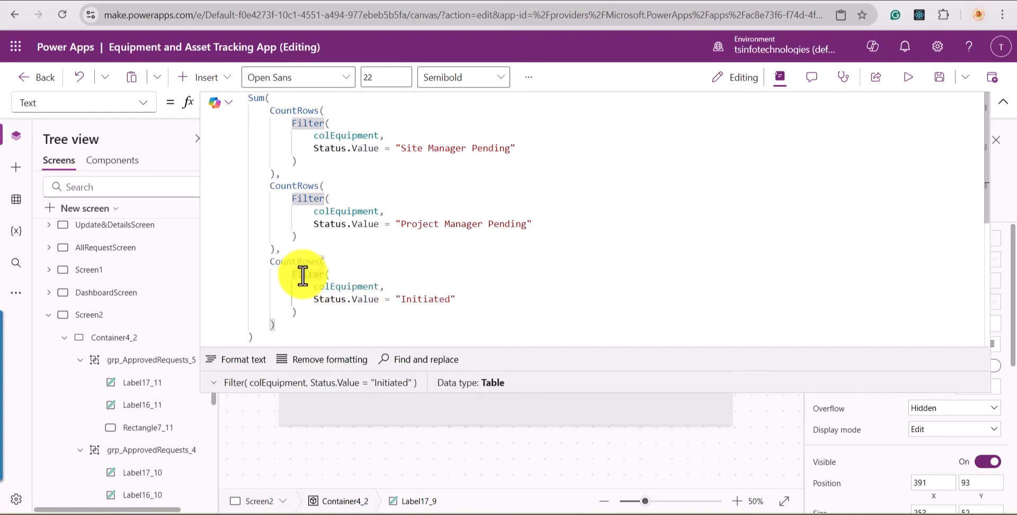
click(288, 261)
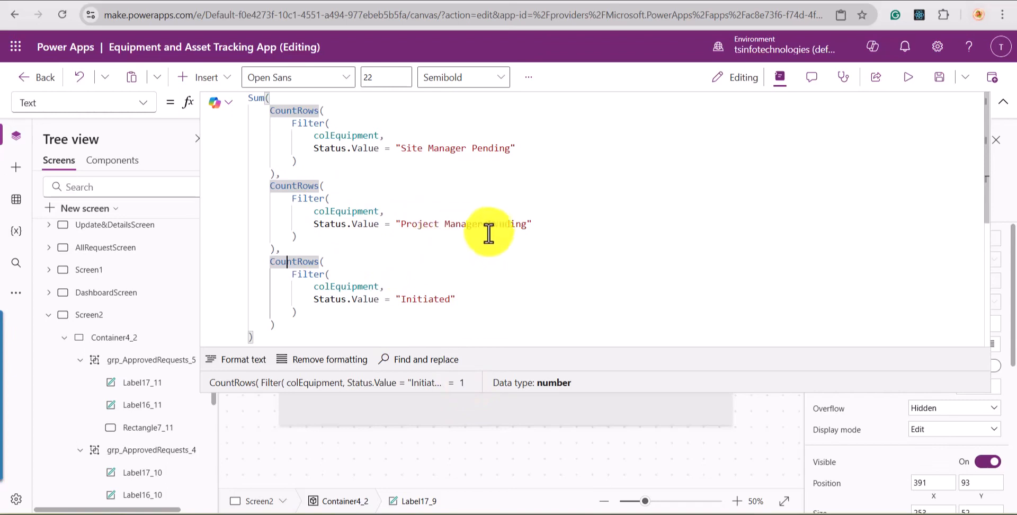
click(289, 185)
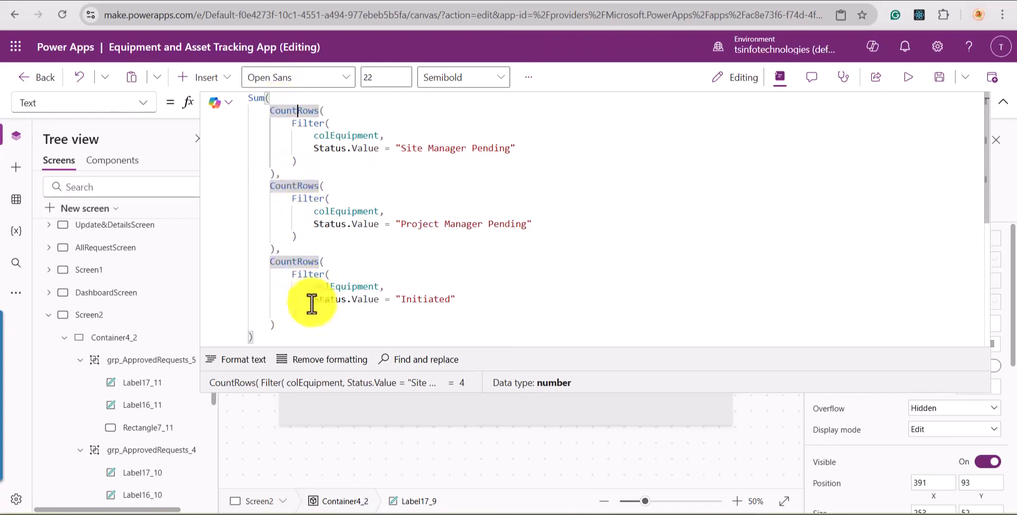
click(1003, 101)
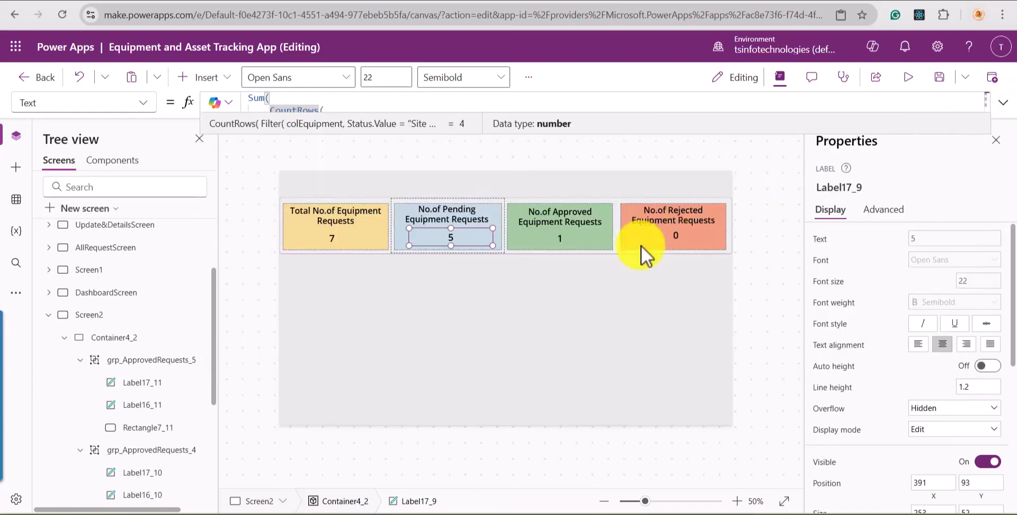
Examine the Text formula of the No.of Approved Equipment Requests count label.
click(575, 246)
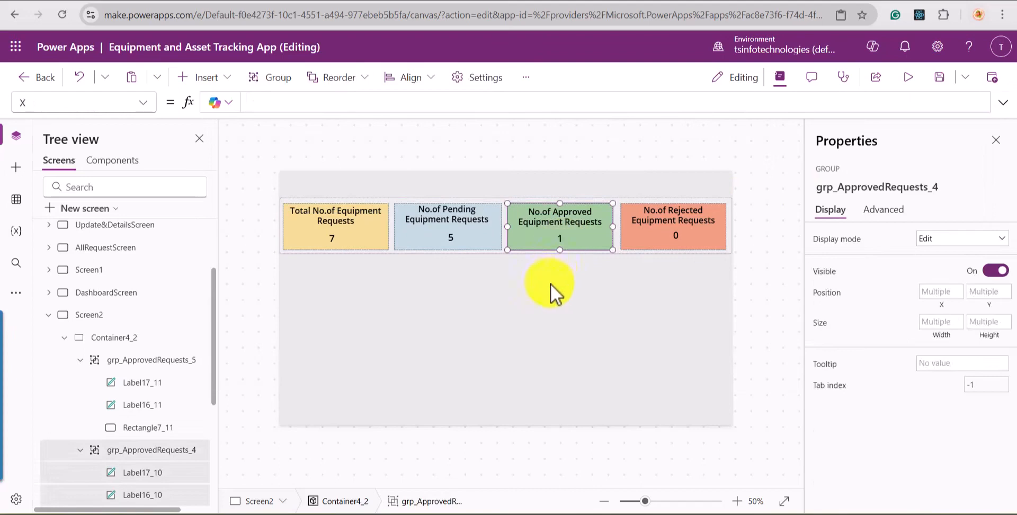
click(551, 284)
click(557, 238)
click(557, 238)
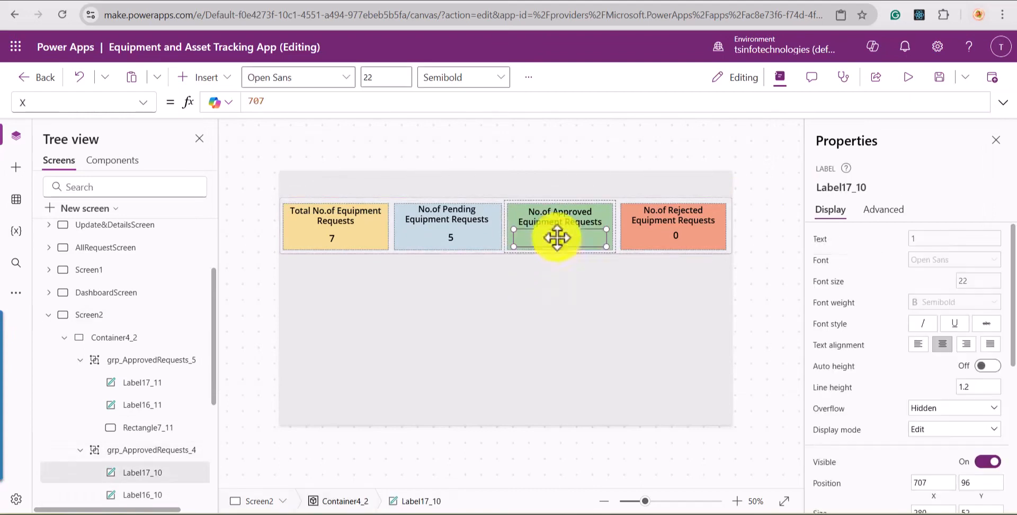
click(926, 248)
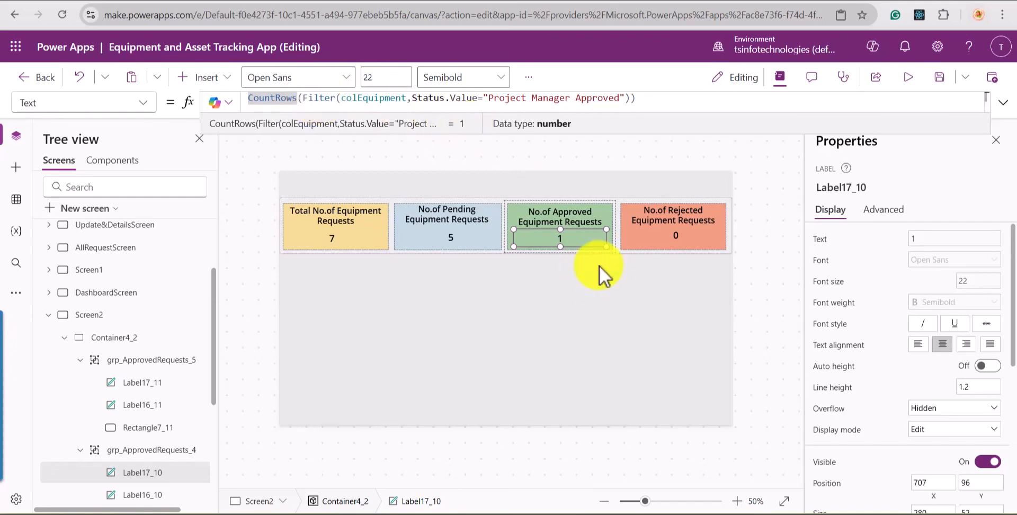
Expand the No.of Rejected Equipment Requests count label's Text formula, format it over multiple lines, and collapse the formula editor.
click(676, 233)
click(676, 234)
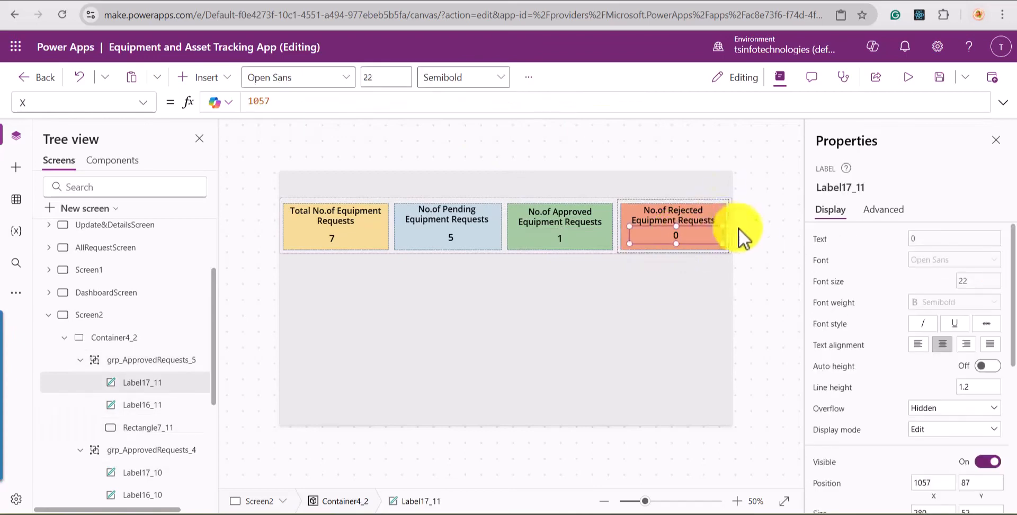
click(850, 241)
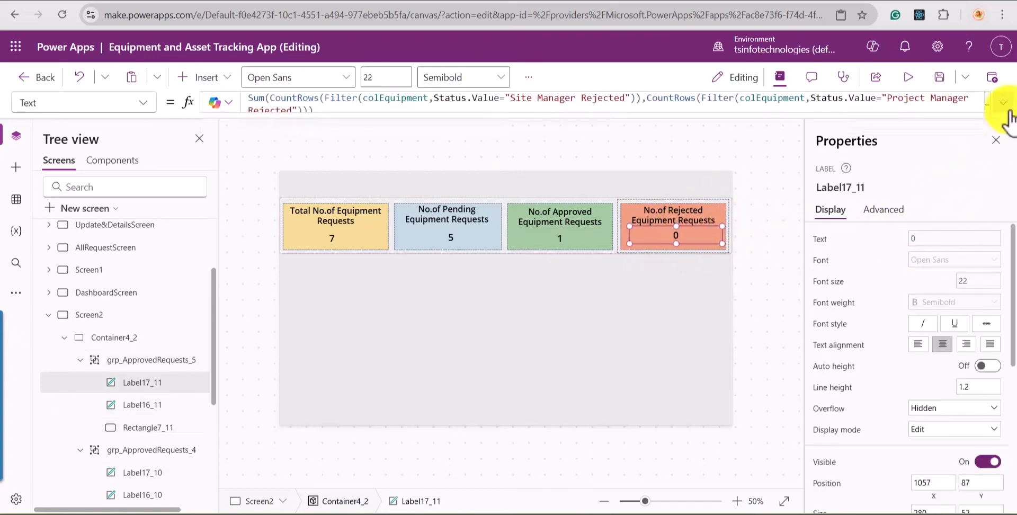
click(1002, 102)
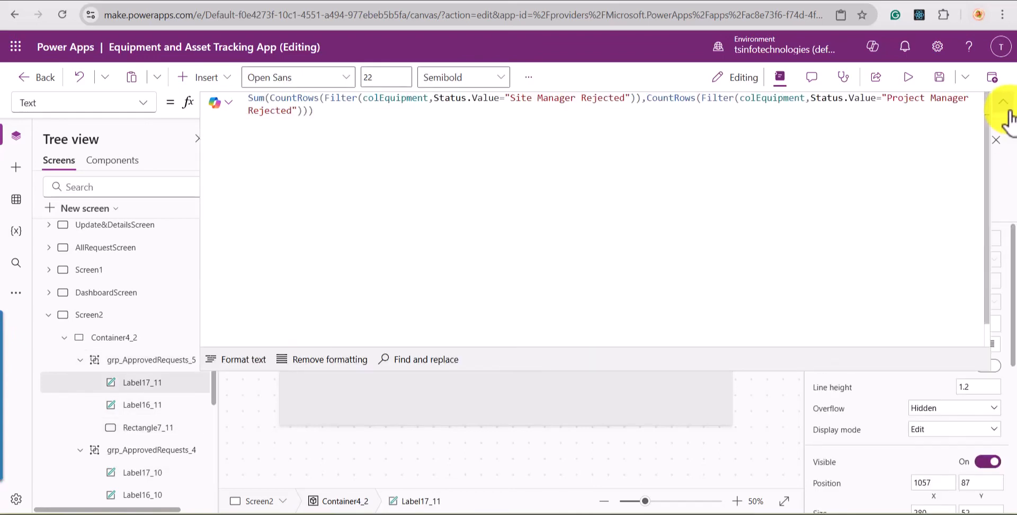
click(244, 361)
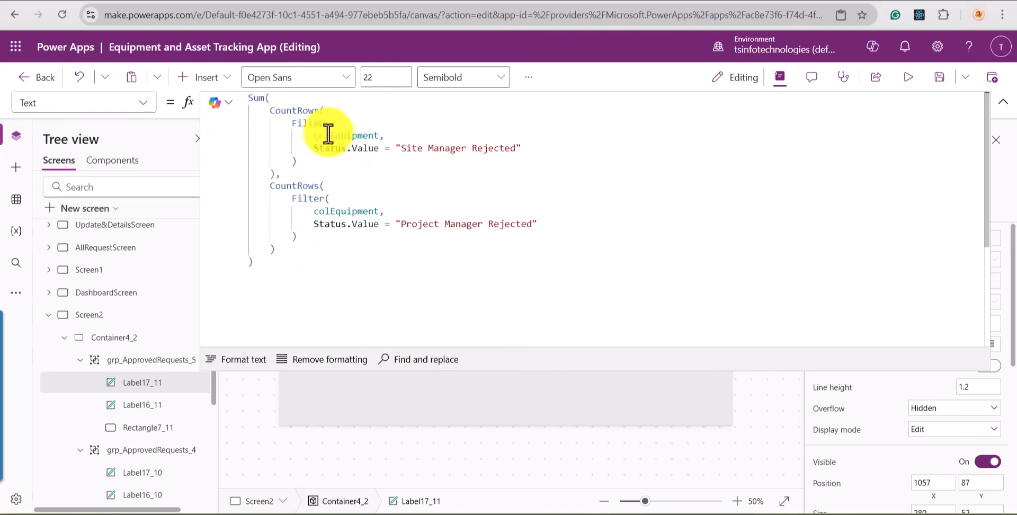
click(1004, 107)
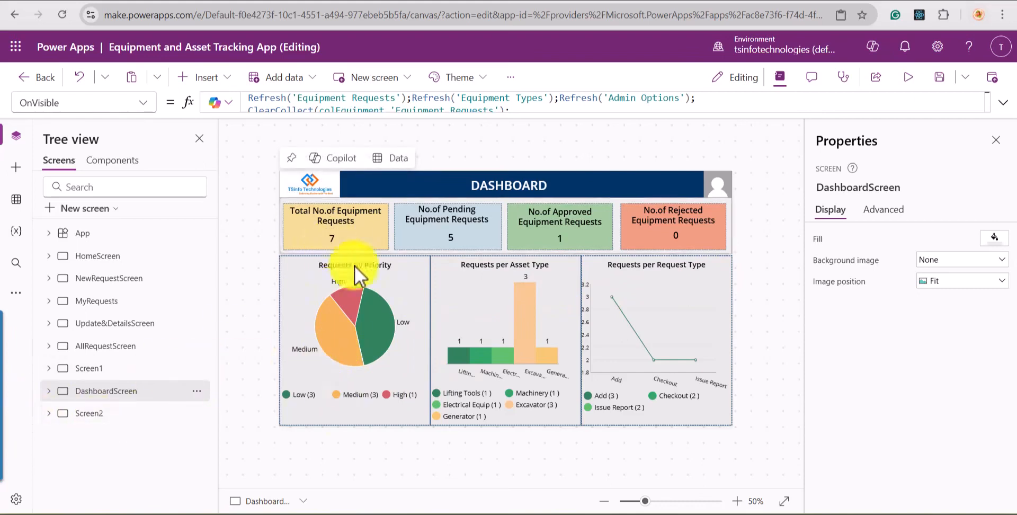
Insert a pie chart on Screen2.
click(89, 417)
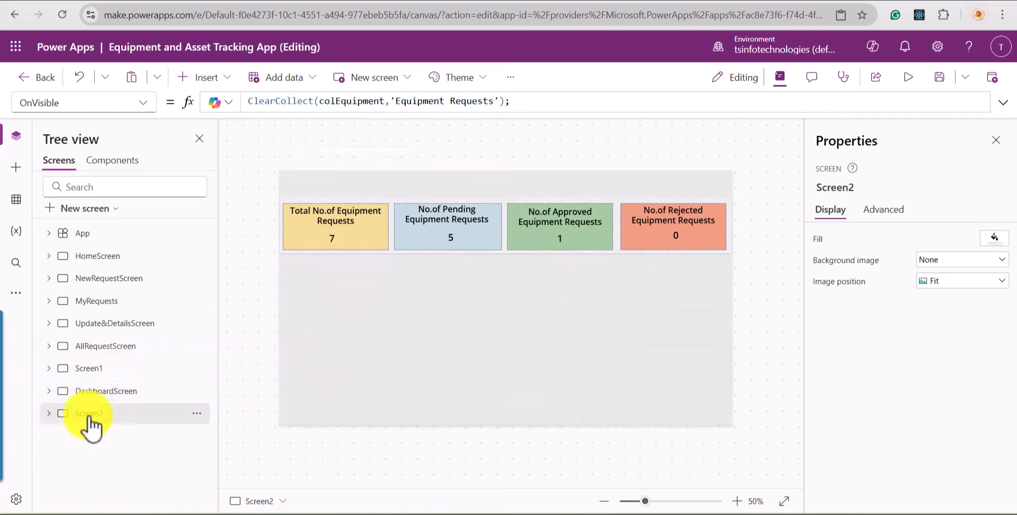
click(209, 78)
text(pie)
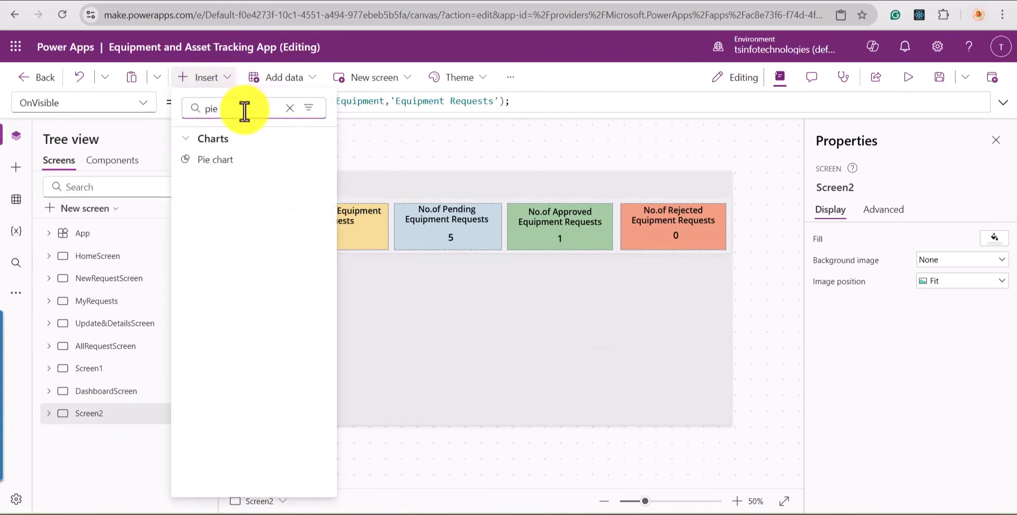
click(251, 161)
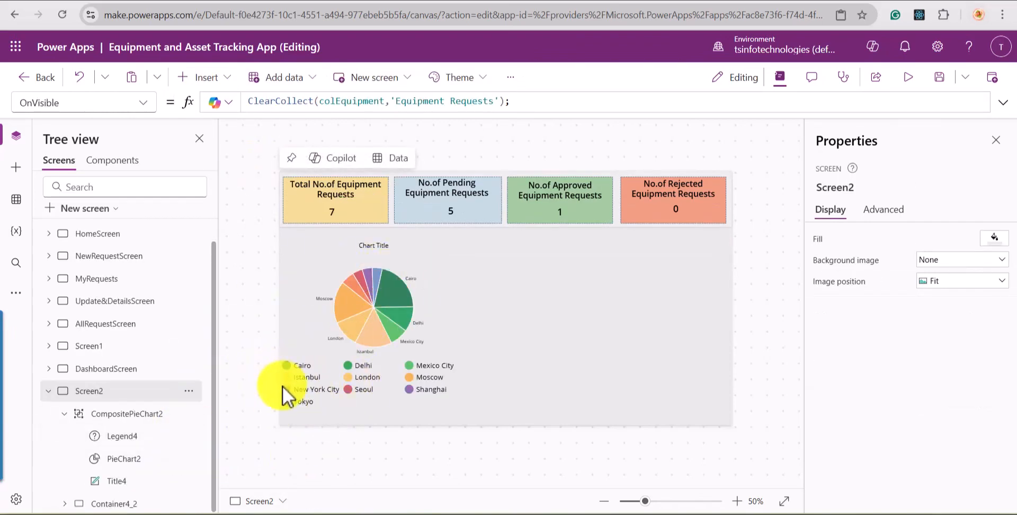
Examine the title, pie and legend parts that make up the new pie chart group.
click(119, 465)
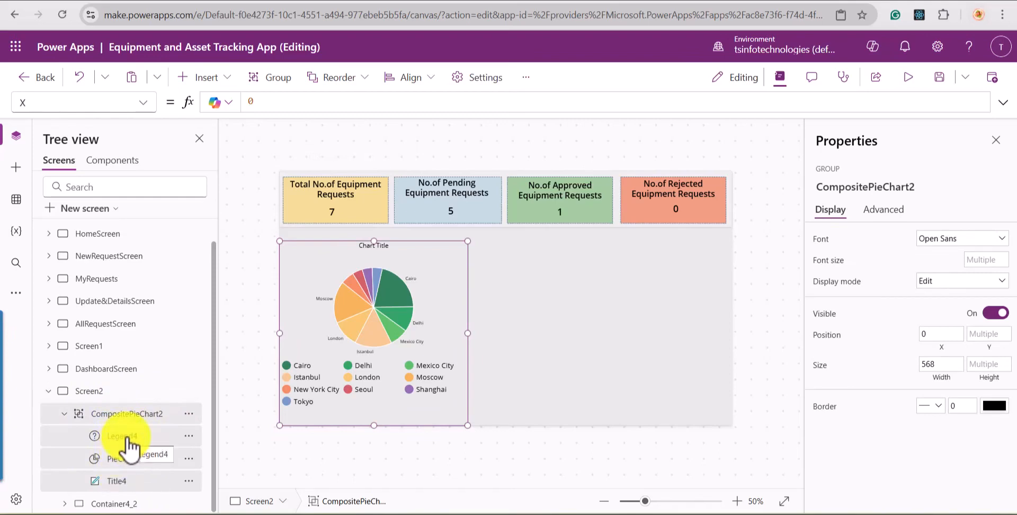
click(132, 482)
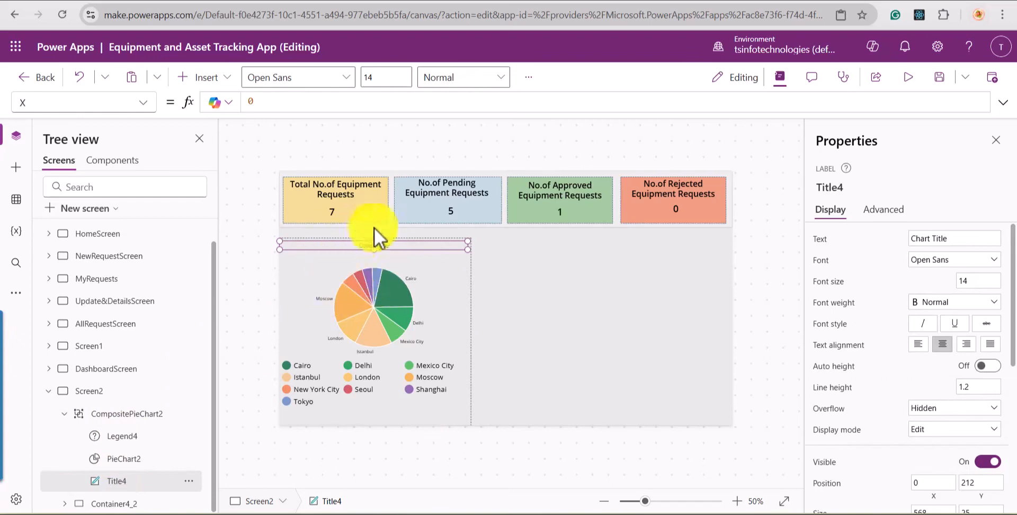
click(120, 460)
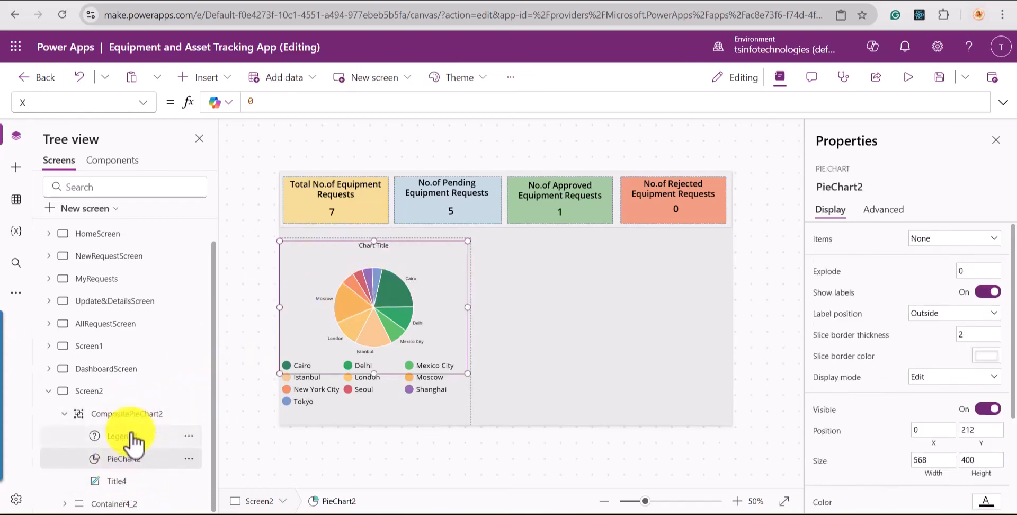
click(133, 437)
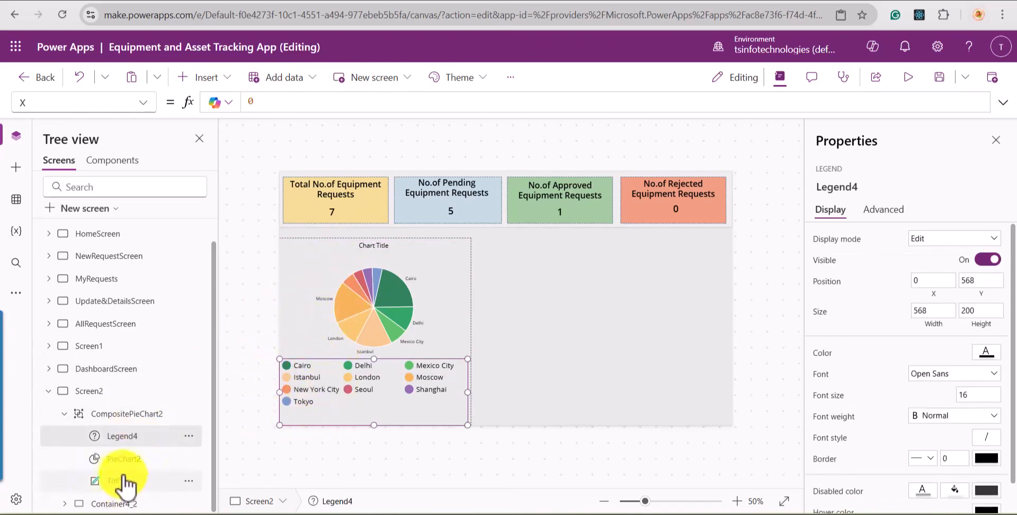
click(126, 459)
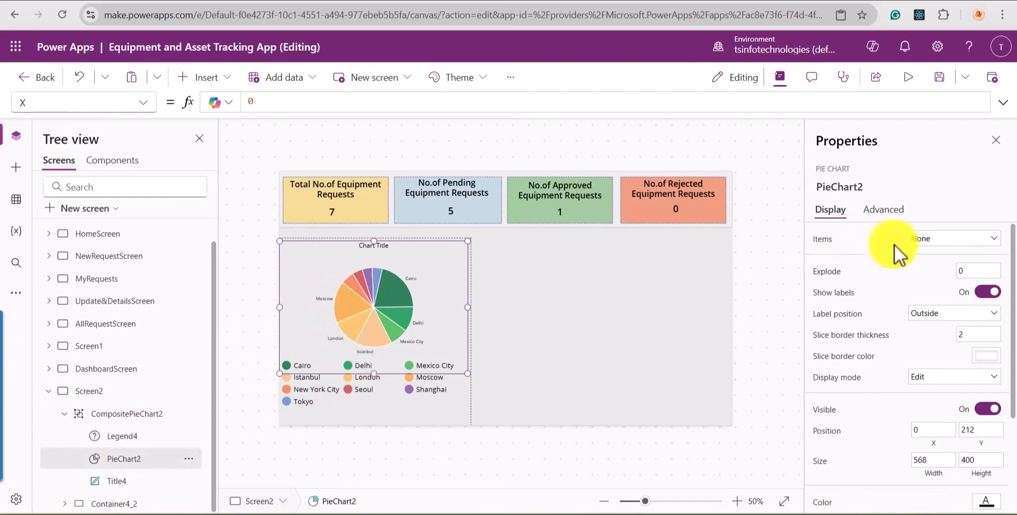
Review the sample data table behind the pie chart's Items property.
click(832, 242)
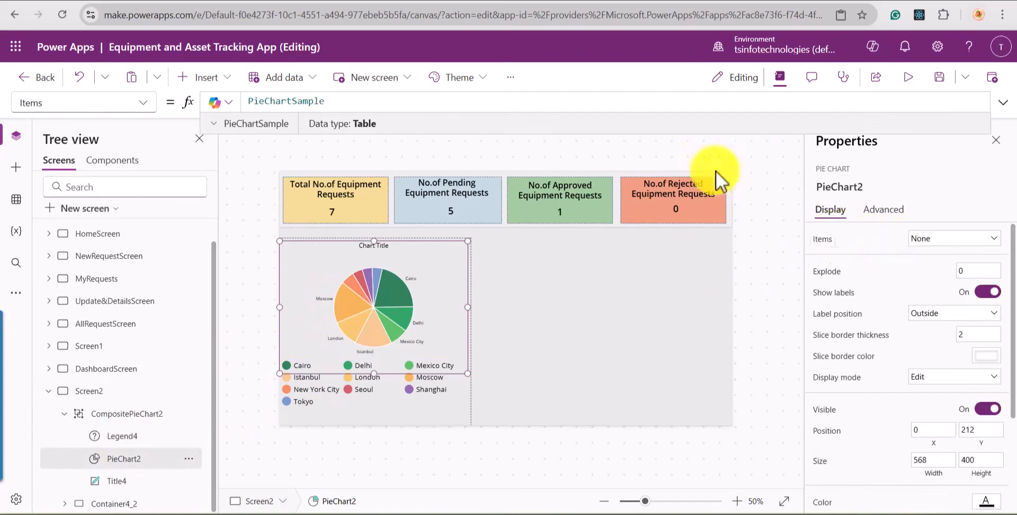
click(236, 123)
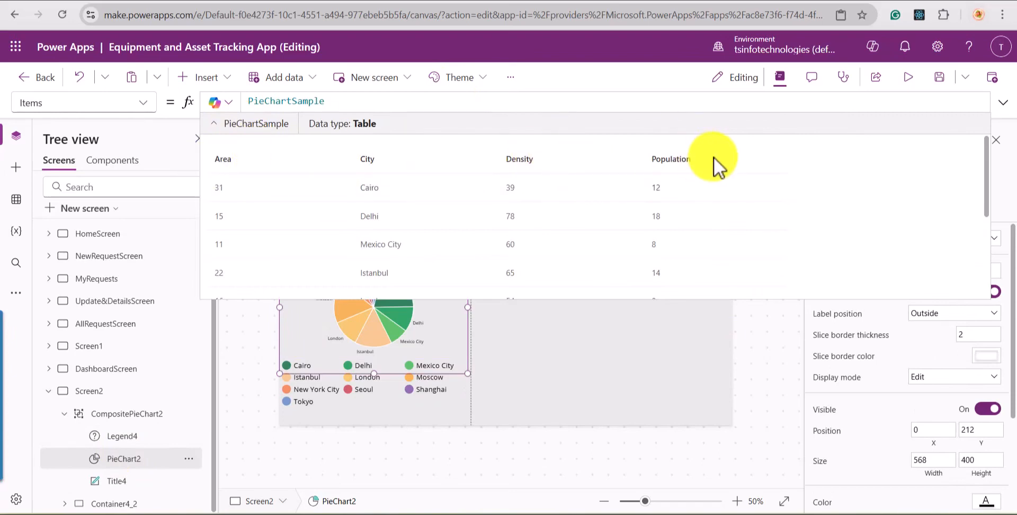
click(995, 139)
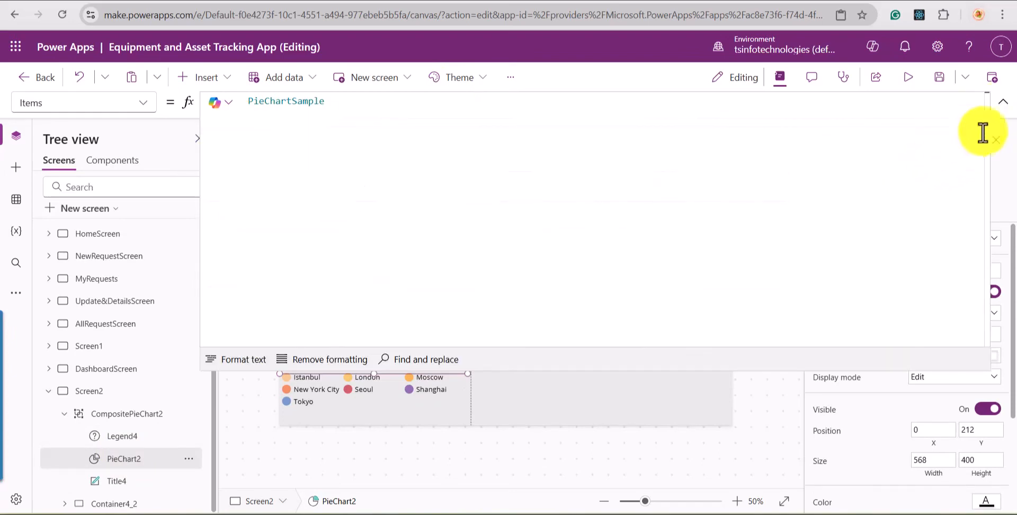
Try Density, Area and Population in turn as the pie chart's label field.
click(881, 210)
scroll(851, 404, down, 3)
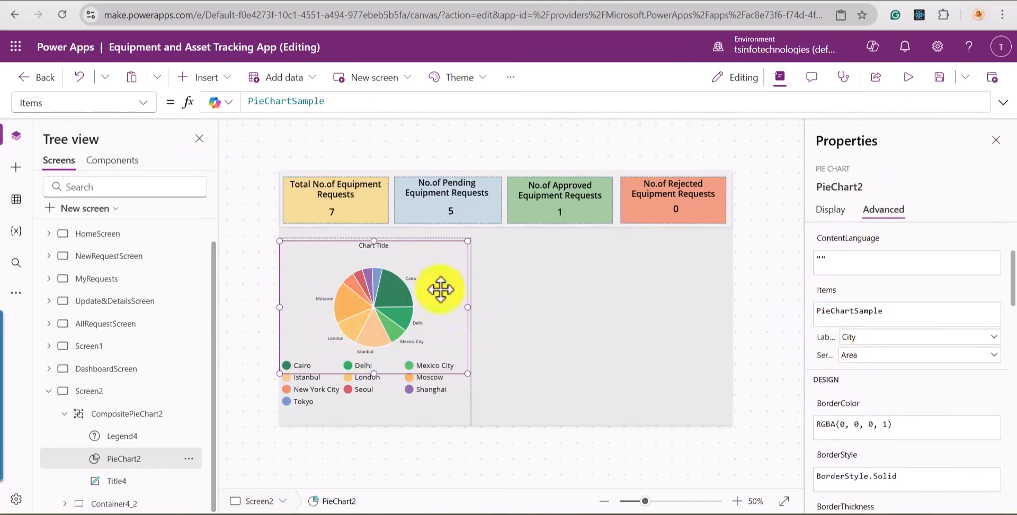
click(931, 338)
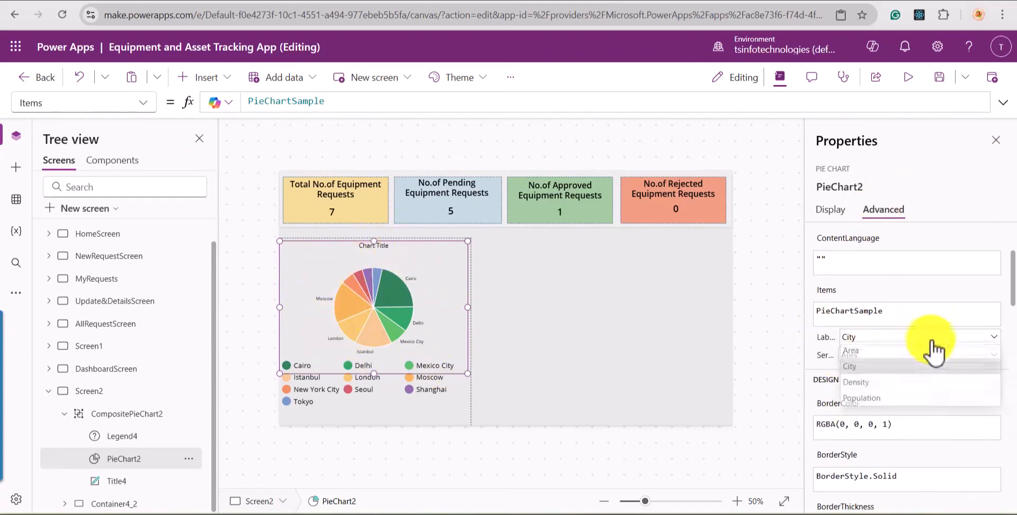
click(899, 388)
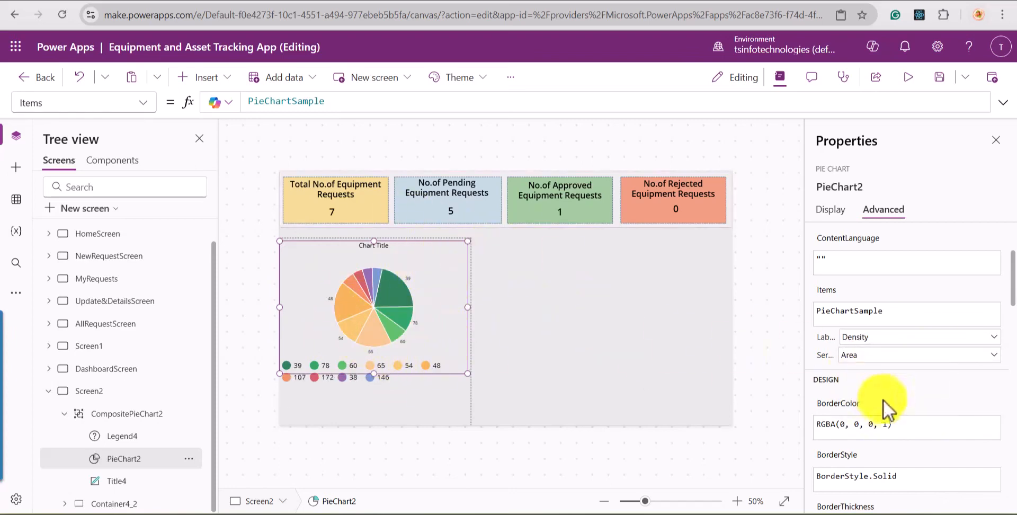
click(883, 340)
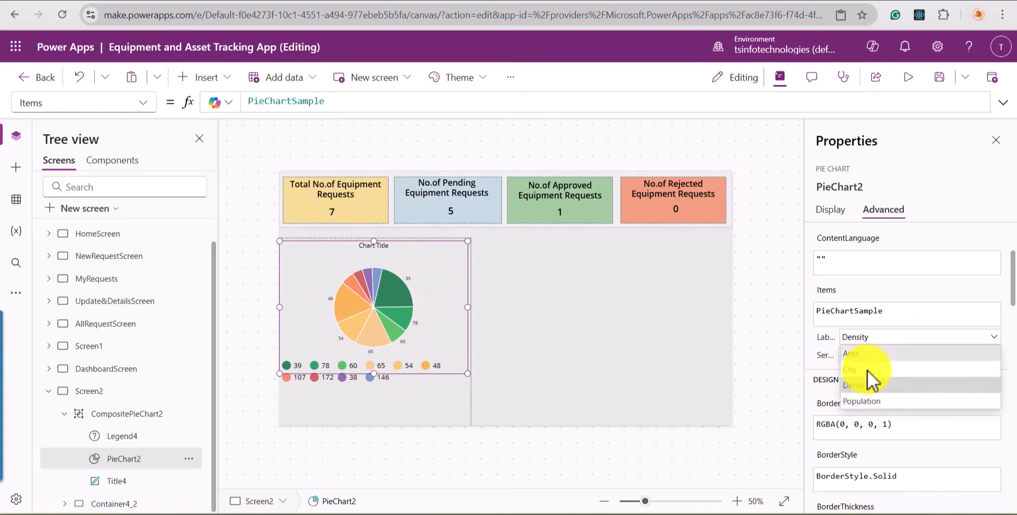
click(866, 355)
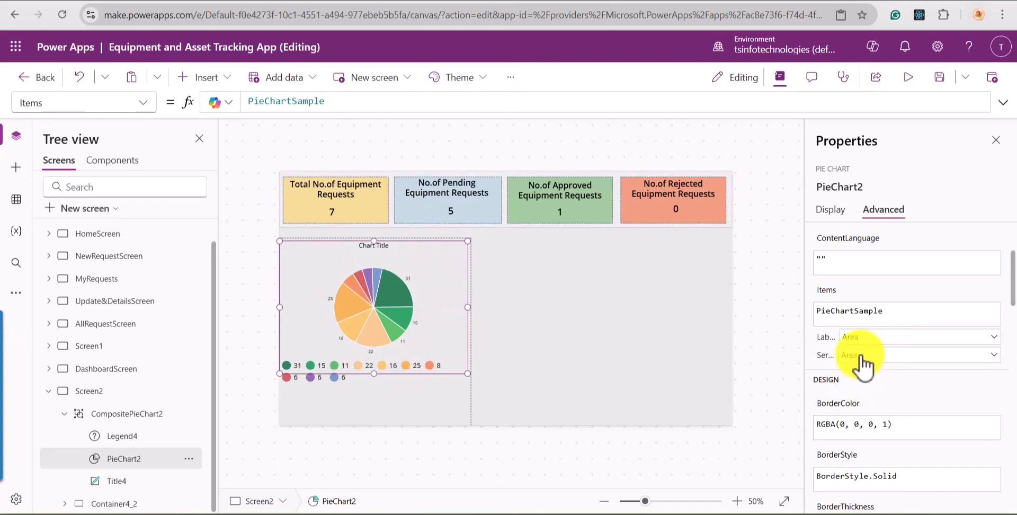
click(894, 338)
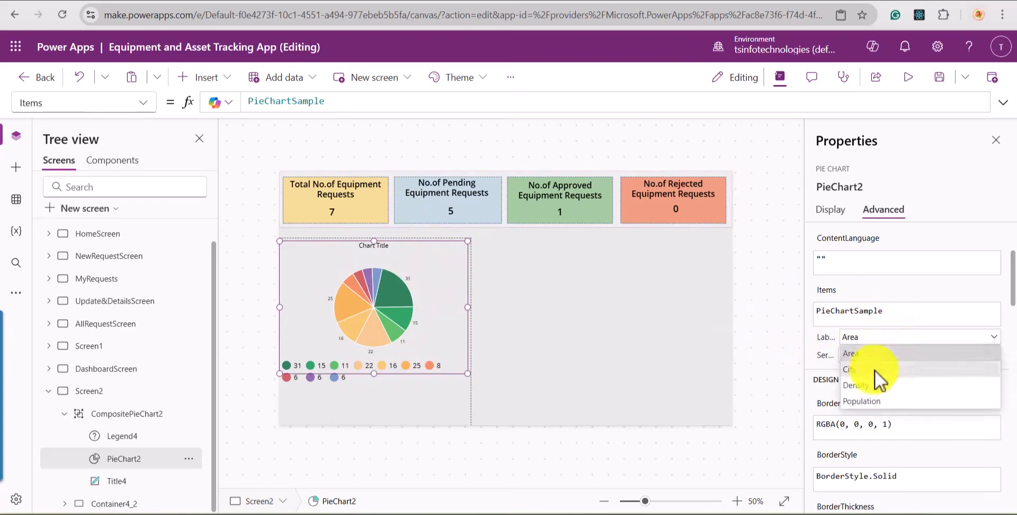
click(866, 402)
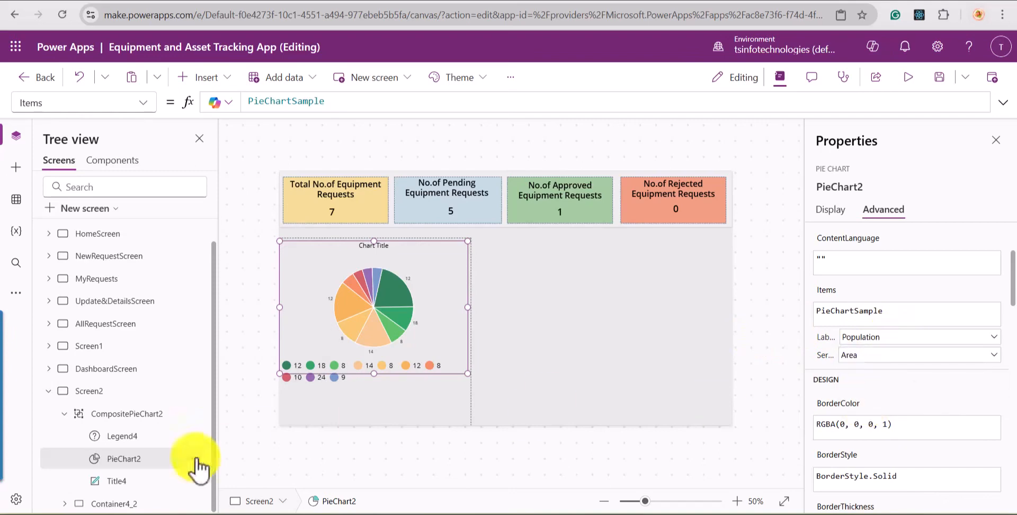
Compare the pie chart's Population labels with the PieChartSample data table, and close the preview.
click(302, 99)
click(231, 125)
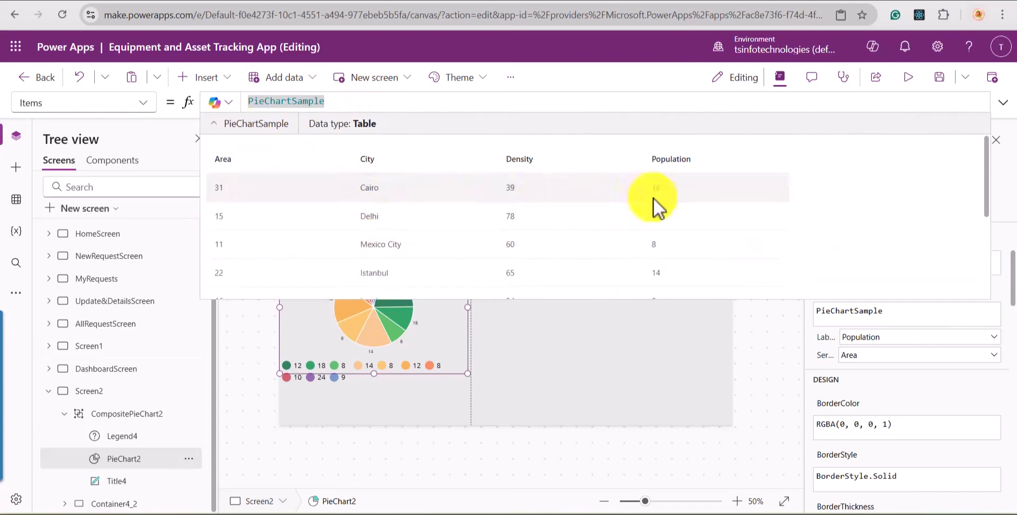
click(1004, 103)
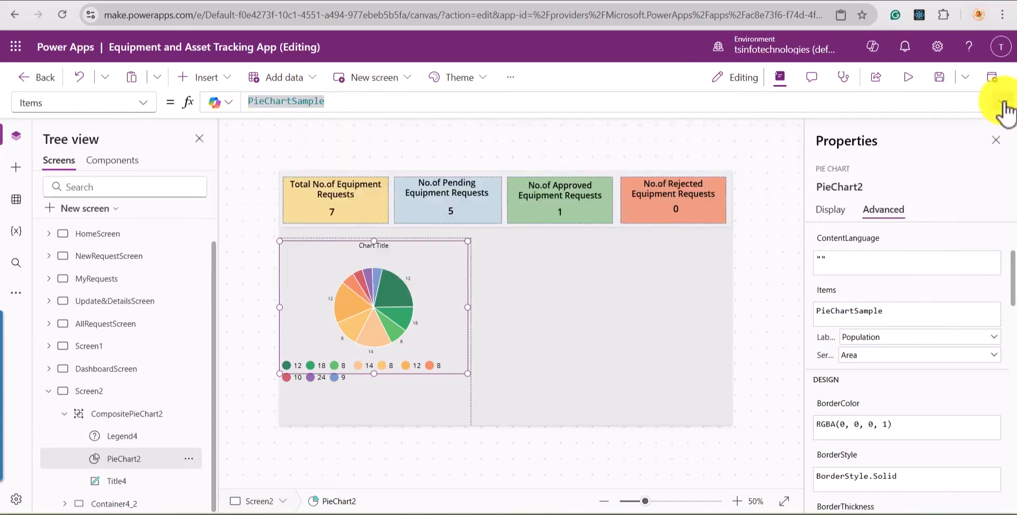
click(1004, 103)
click(1003, 102)
Set the pie chart's label field back to City and look through the fields offered for the series.
click(901, 337)
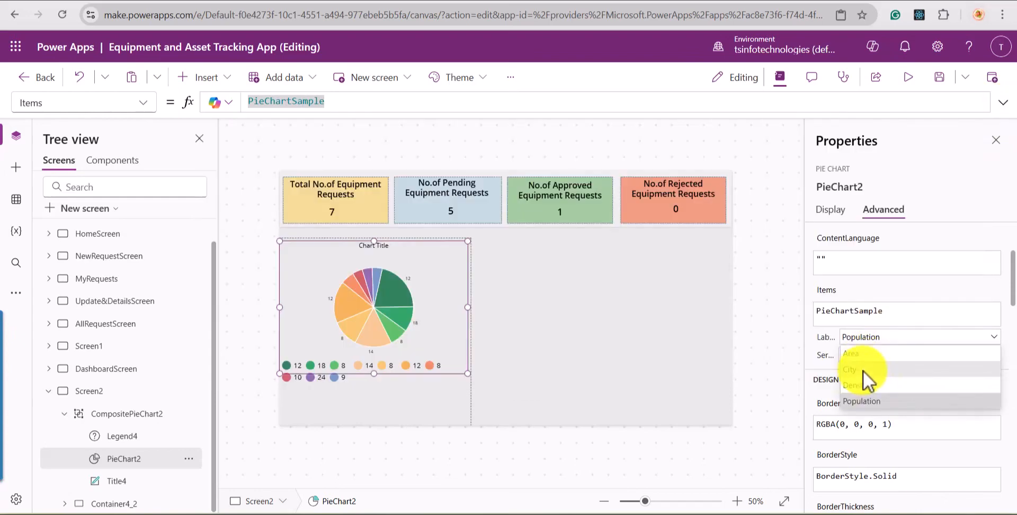
click(863, 370)
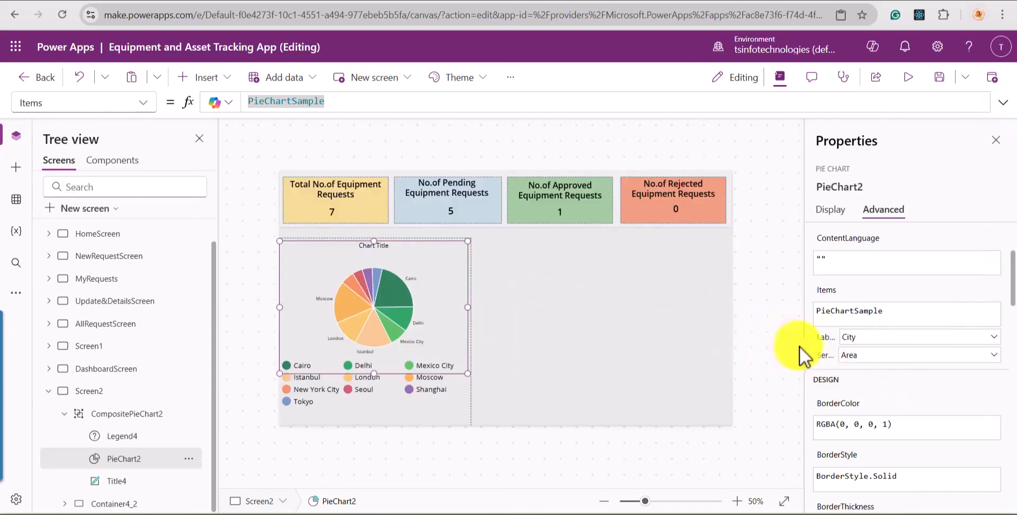
click(864, 358)
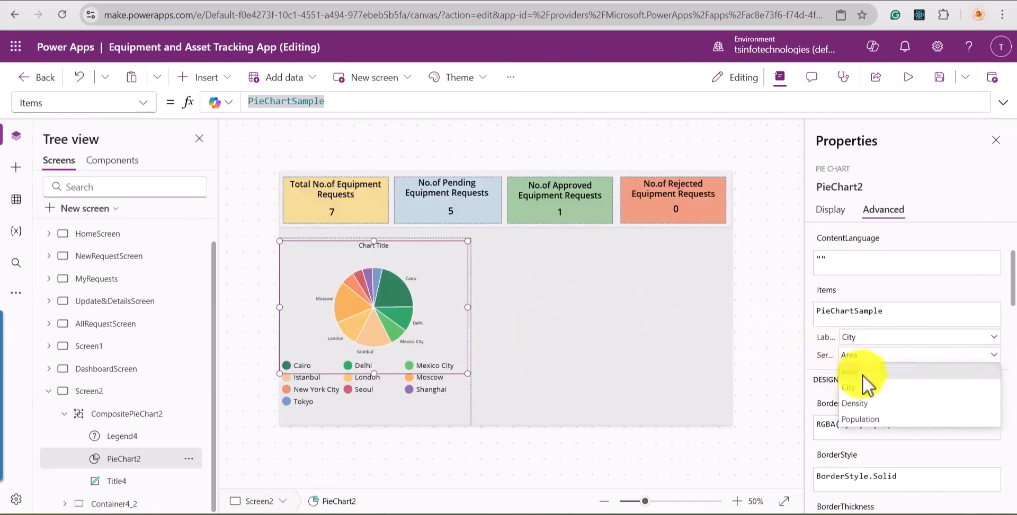
click(862, 387)
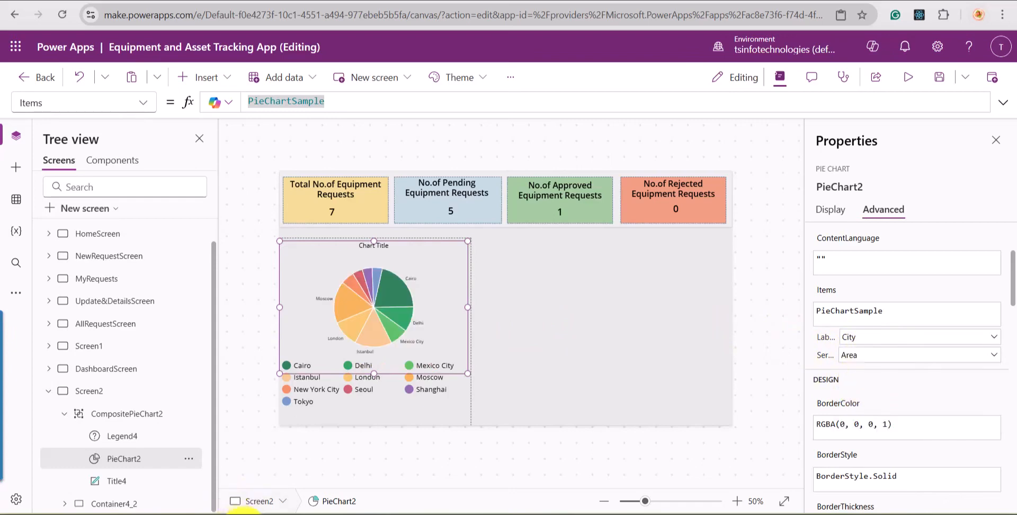
click(248, 501)
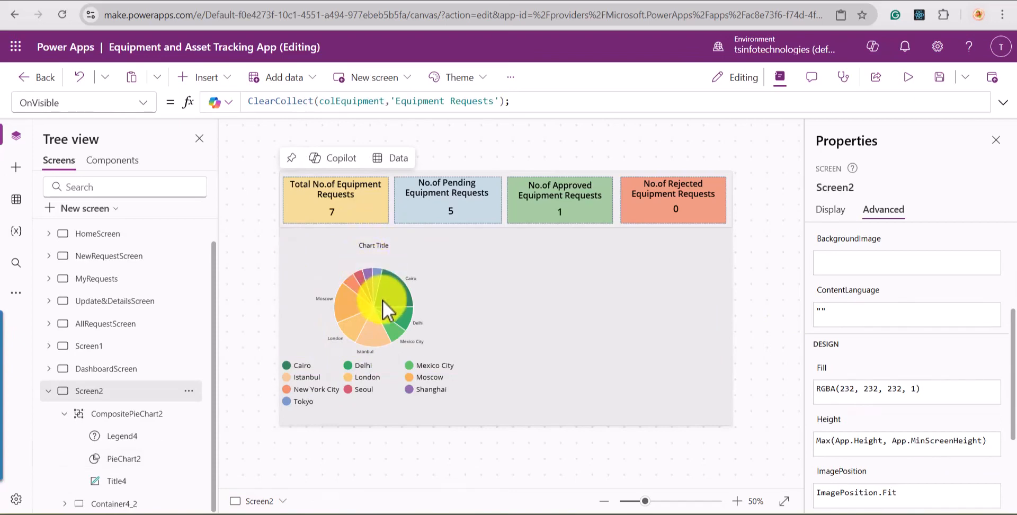
Switch to the SharePoint Equipment Requests list and open the Priority column's settings to review its choices.
click(401, 0)
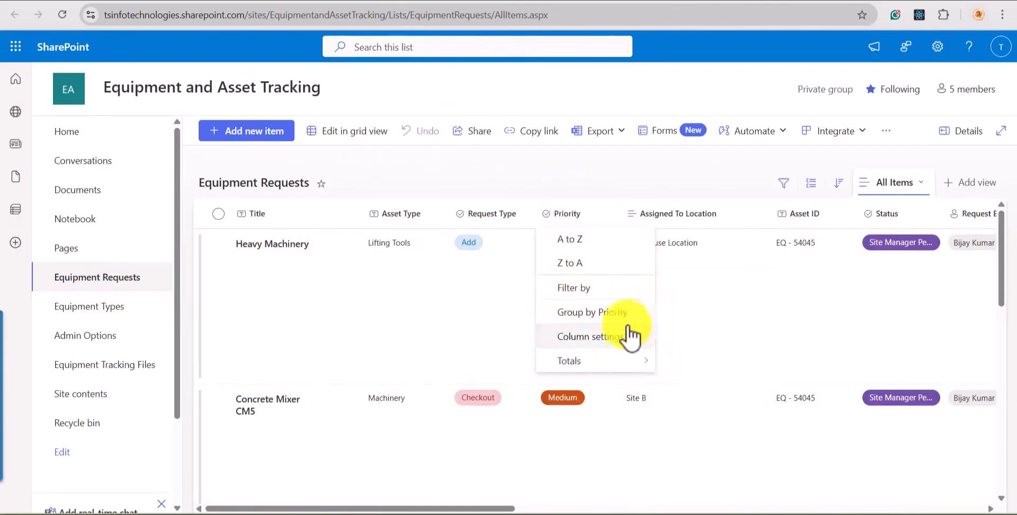
mouse_move(621, 339)
click(683, 286)
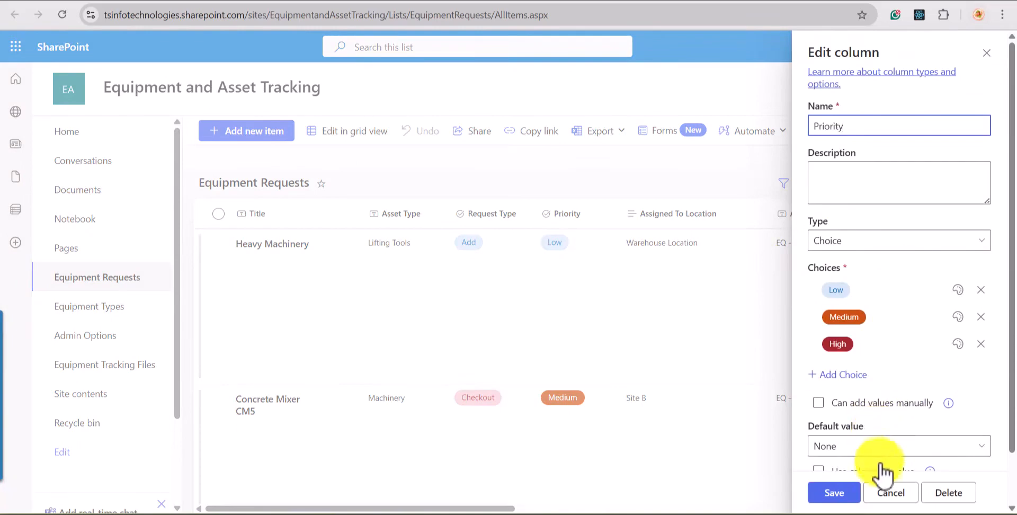
Close the Priority column's settings and open the pie chart's Items formula in the Power Apps editor.
click(854, 493)
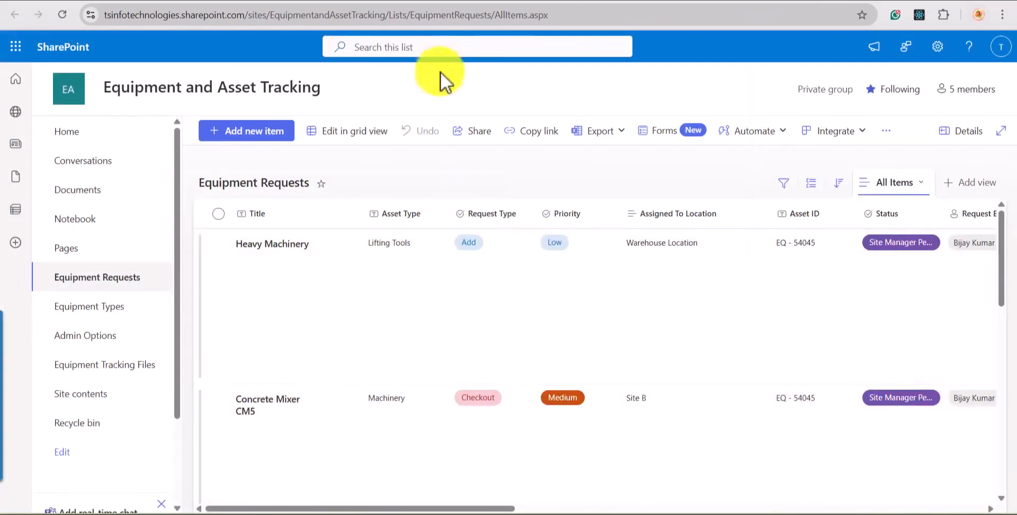
click(100, 1)
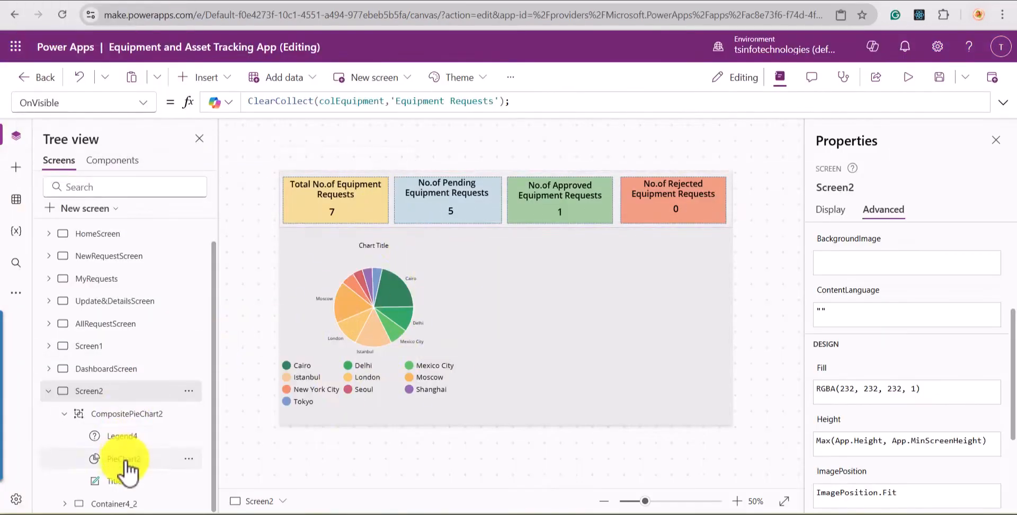
click(126, 466)
click(126, 459)
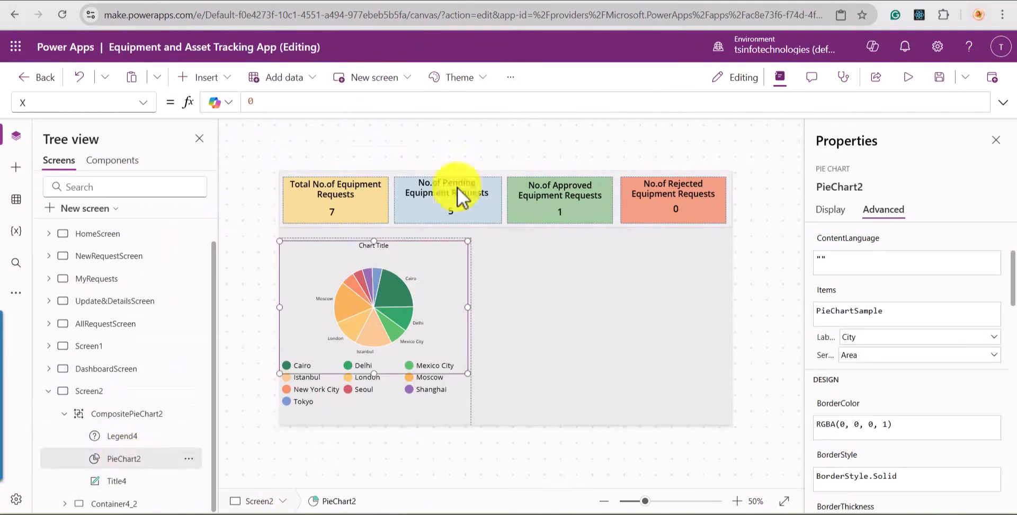
click(833, 210)
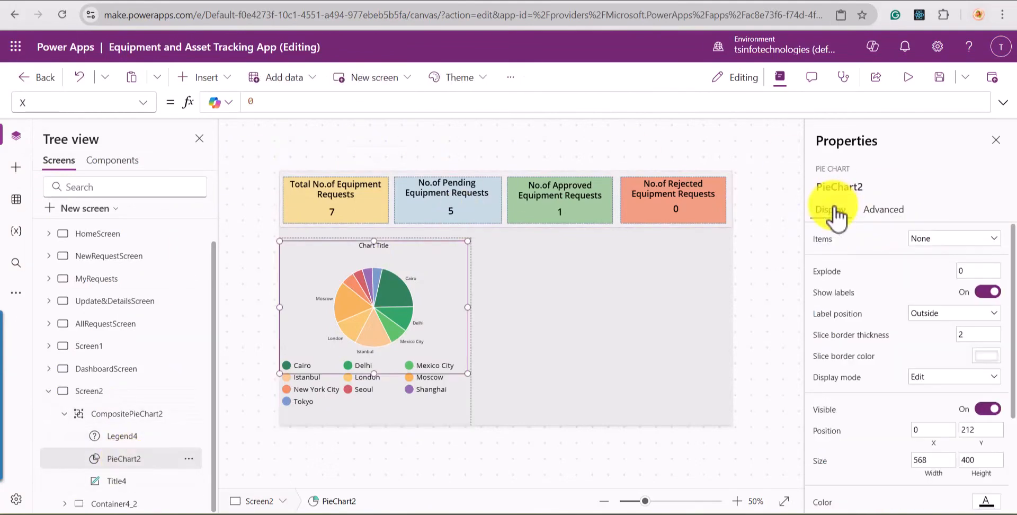
click(822, 244)
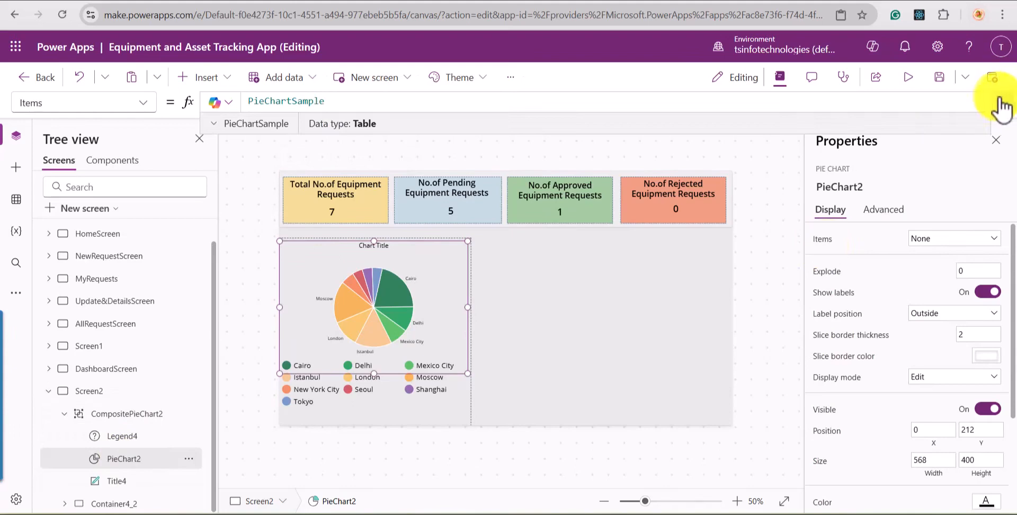
click(1002, 102)
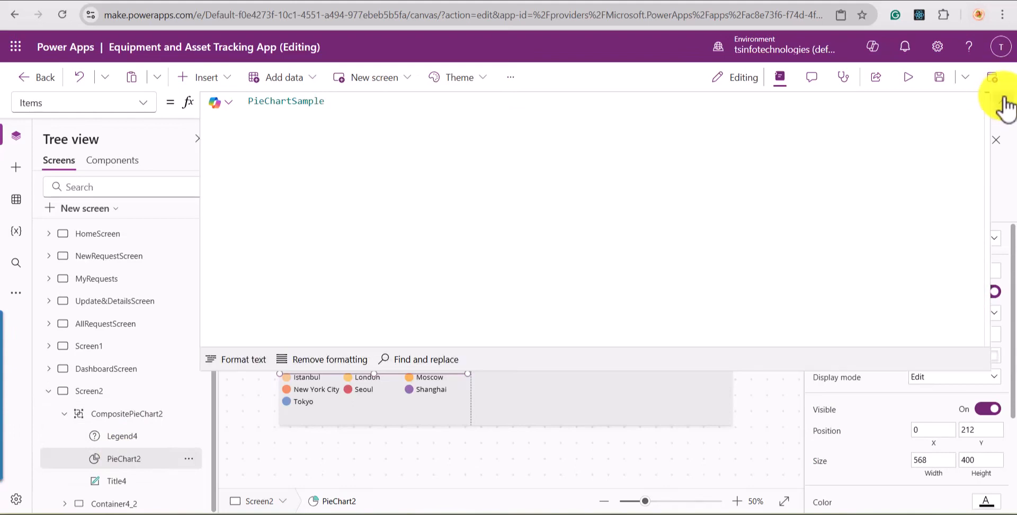
Replace the pie chart's Items formula with an AddColumns function that uses the colEquipment collection as its source.
click(328, 105)
key(ctrl+a)
key(BackSpace)
text(Add)
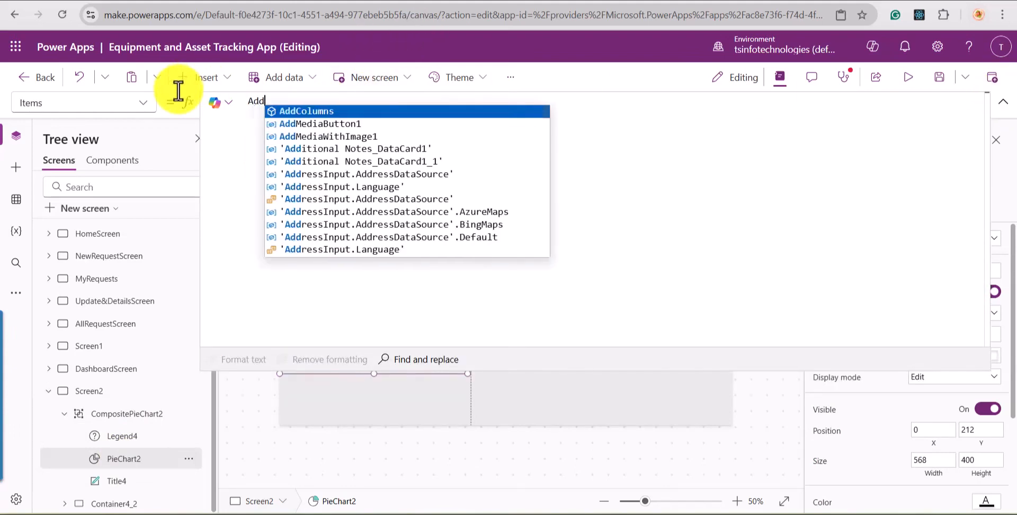
key(Tab)
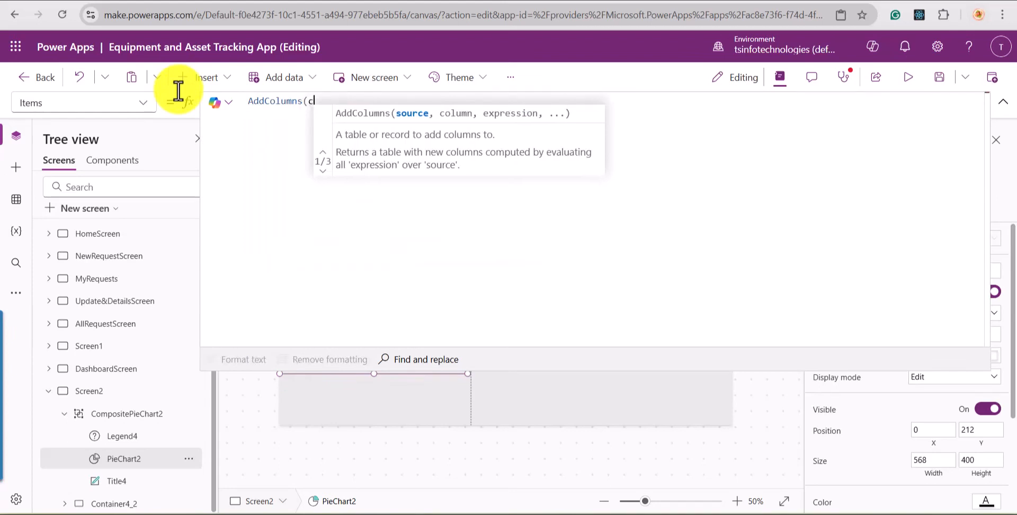
text(col)
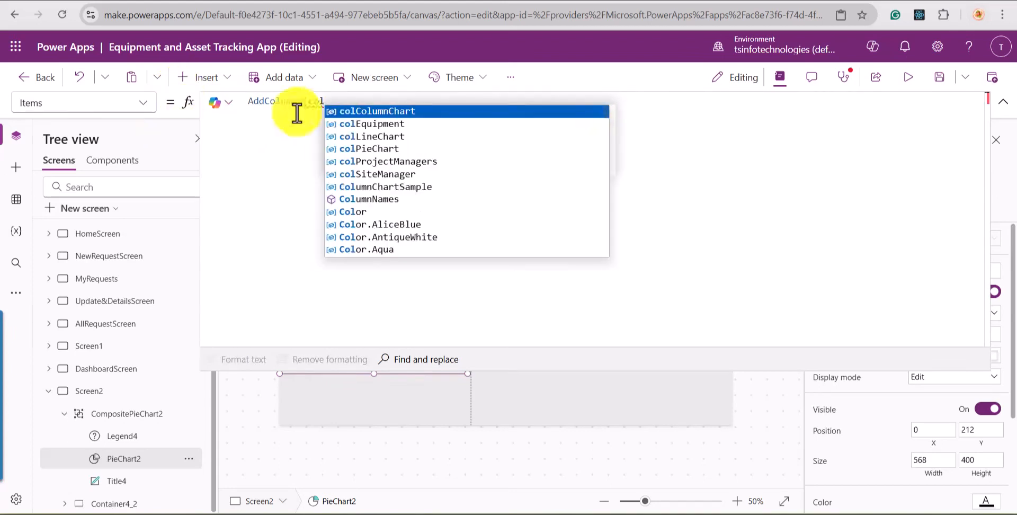
click(372, 124)
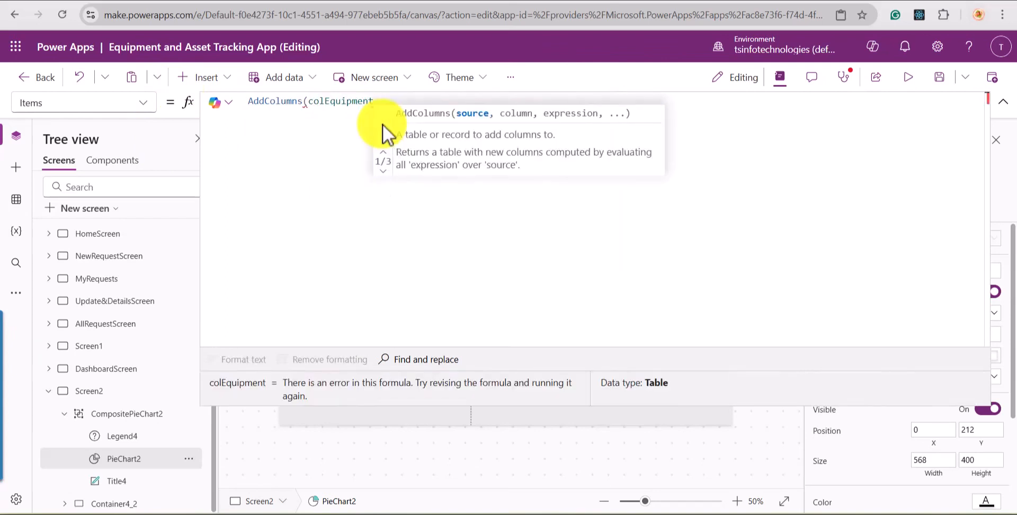
text(,)
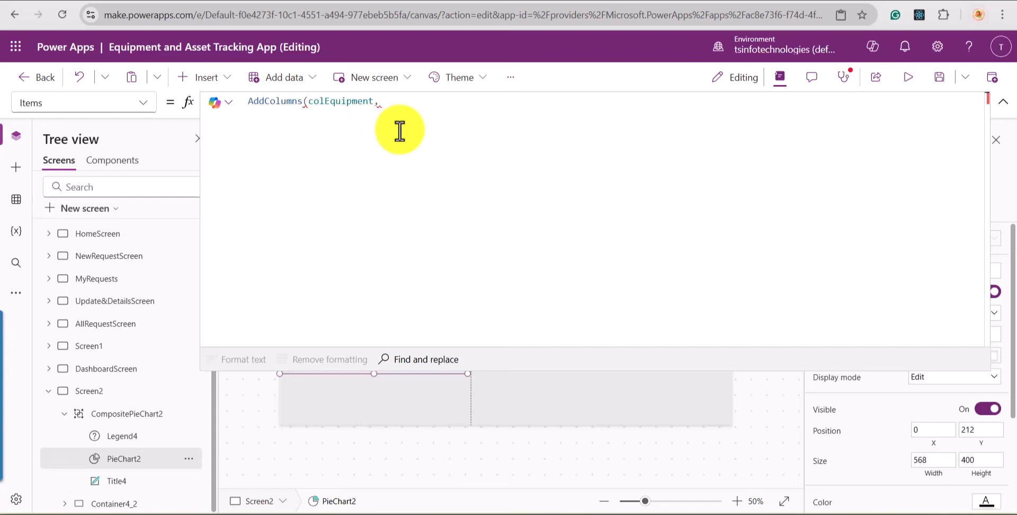
Define the added column as PriorityValues with the expression Priority.Value and close the AddColumns formula.
text(Pri)
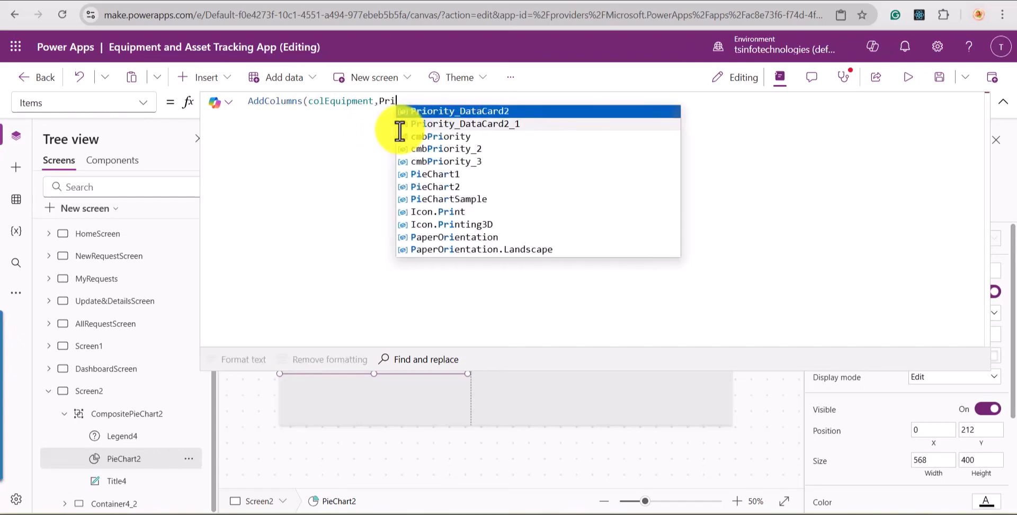
text(orityValues)
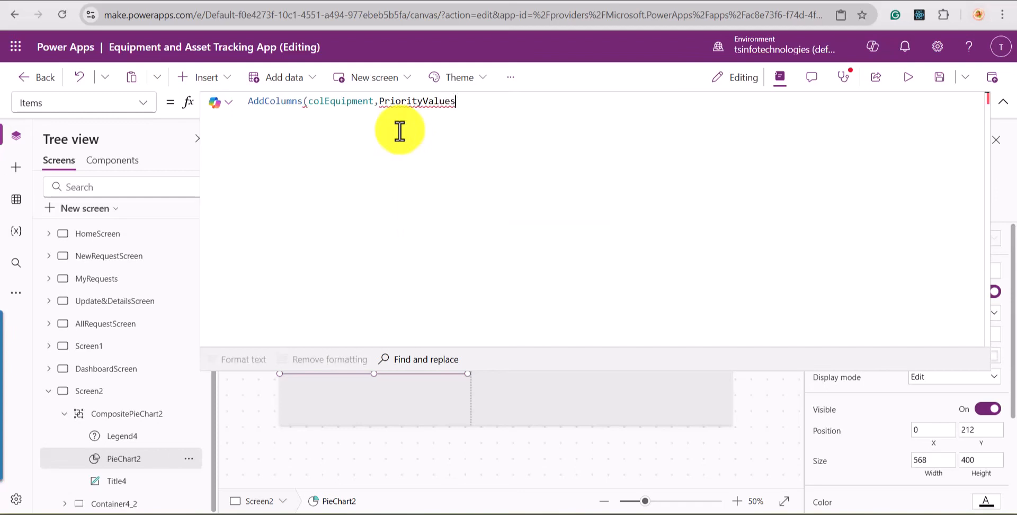
text(,)
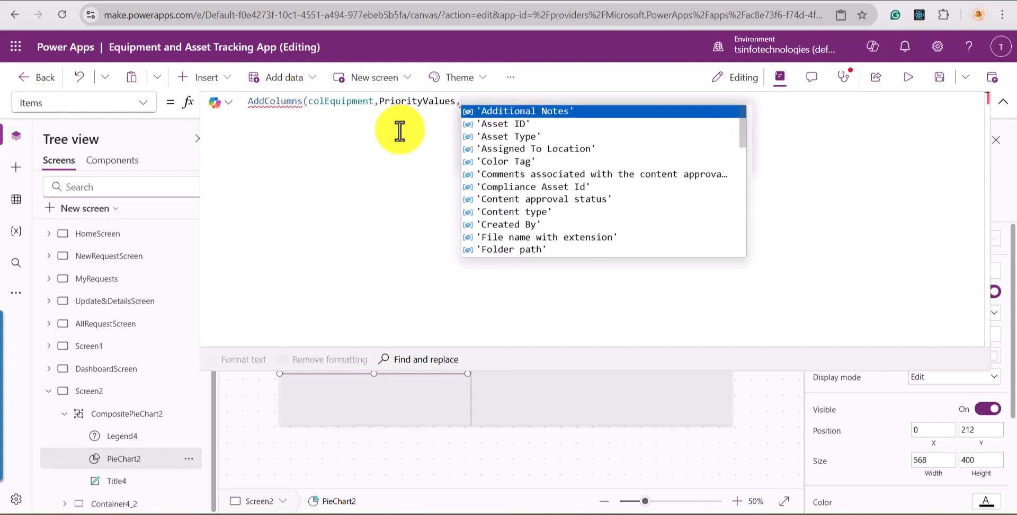
scroll(509, 225, down, 3)
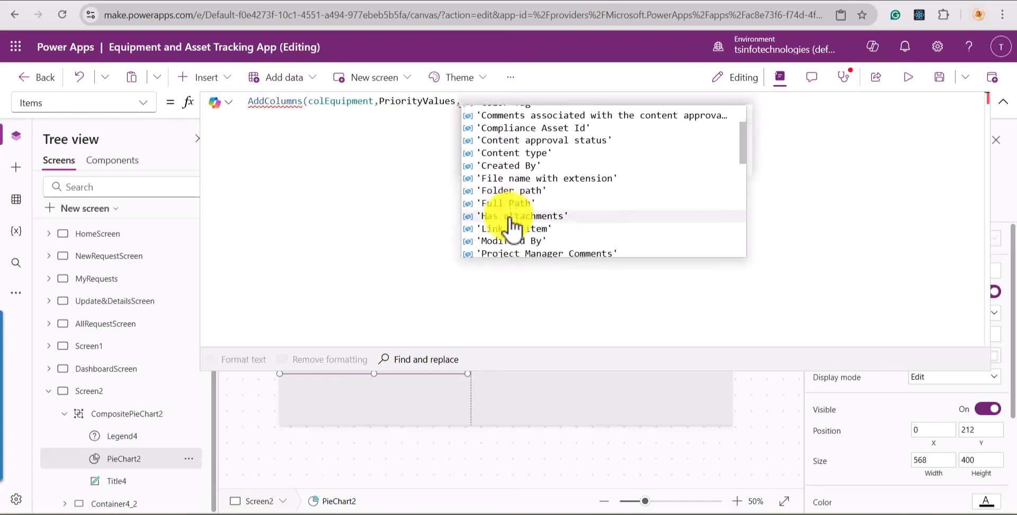
text(Priority)
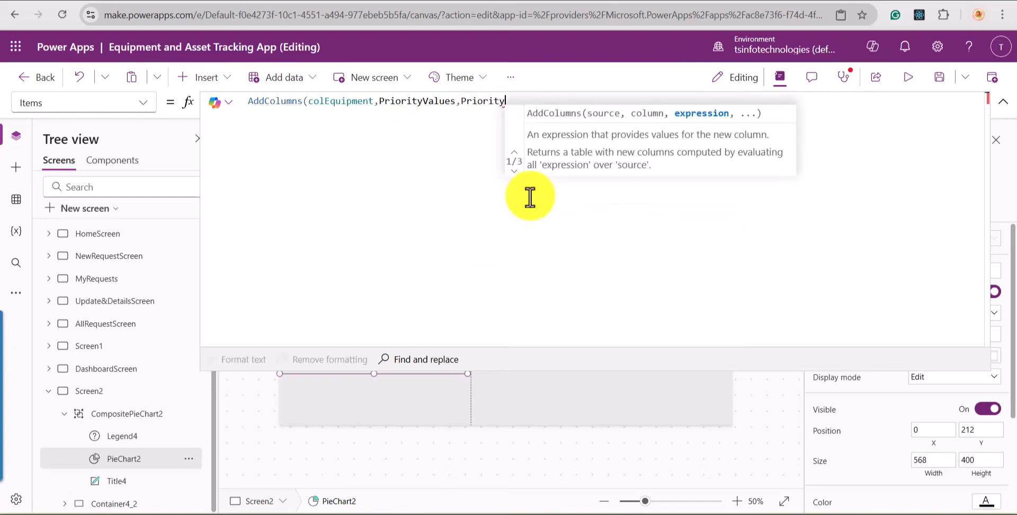
text(.)
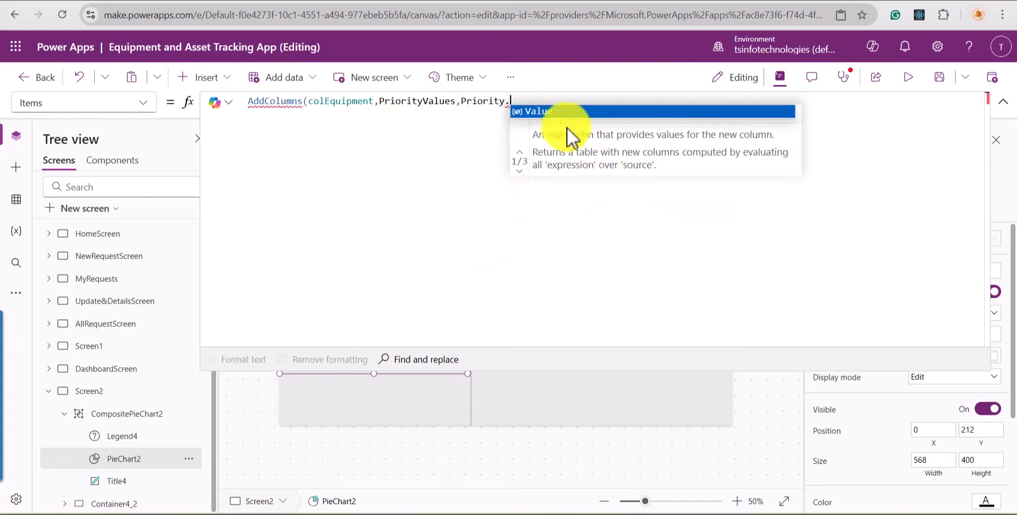
click(554, 113)
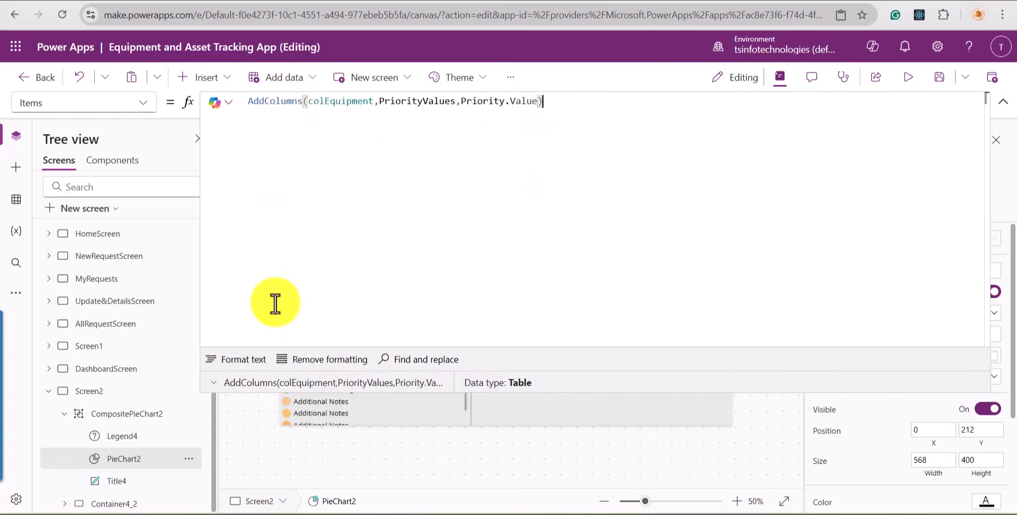
Examine the PriorityValues column beside the Priority records in the formula's result table.
click(233, 380)
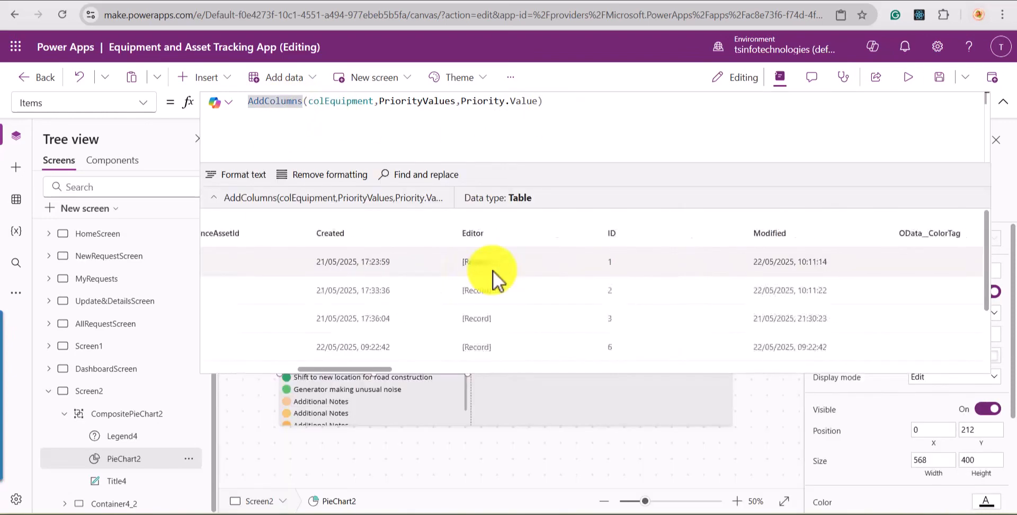
scroll(493, 273, right, 2)
scroll(492, 270, right, 5)
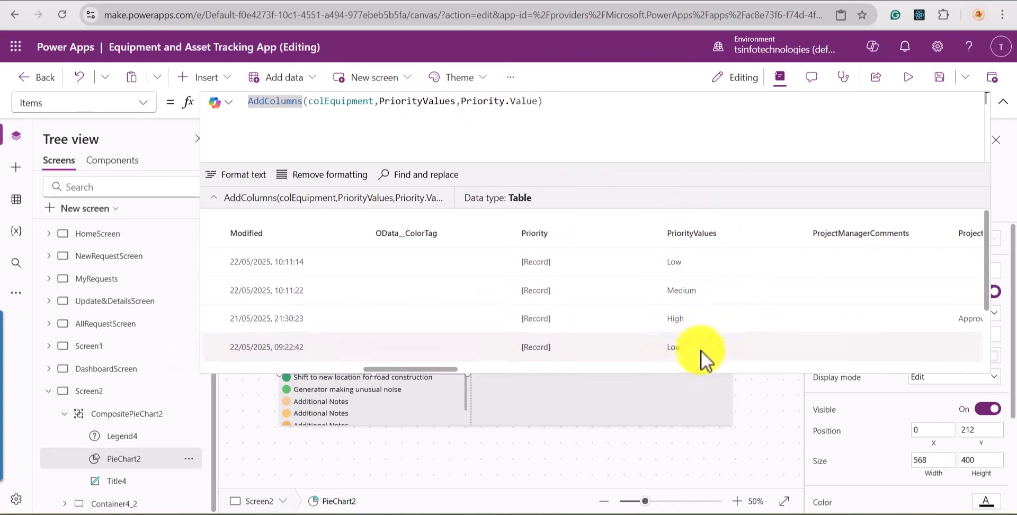
scroll(692, 311, down, 3)
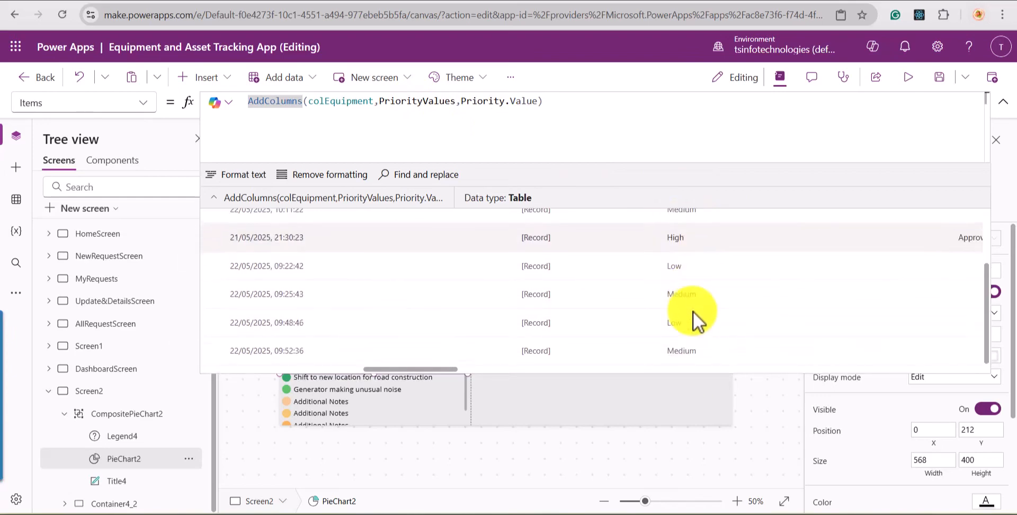
scroll(693, 311, up, 3)
scroll(693, 310, down, 2)
scroll(693, 310, up, 2)
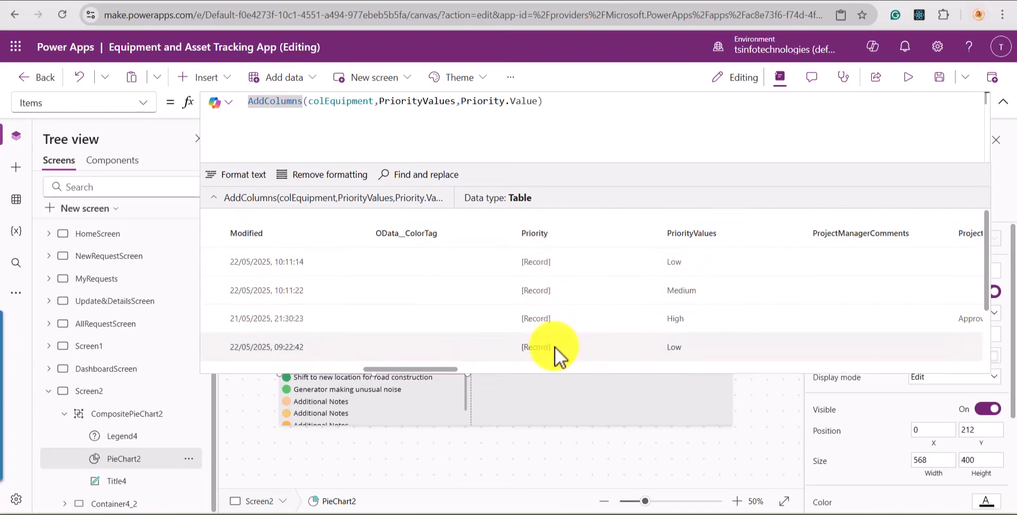
scroll(555, 346, down, 3)
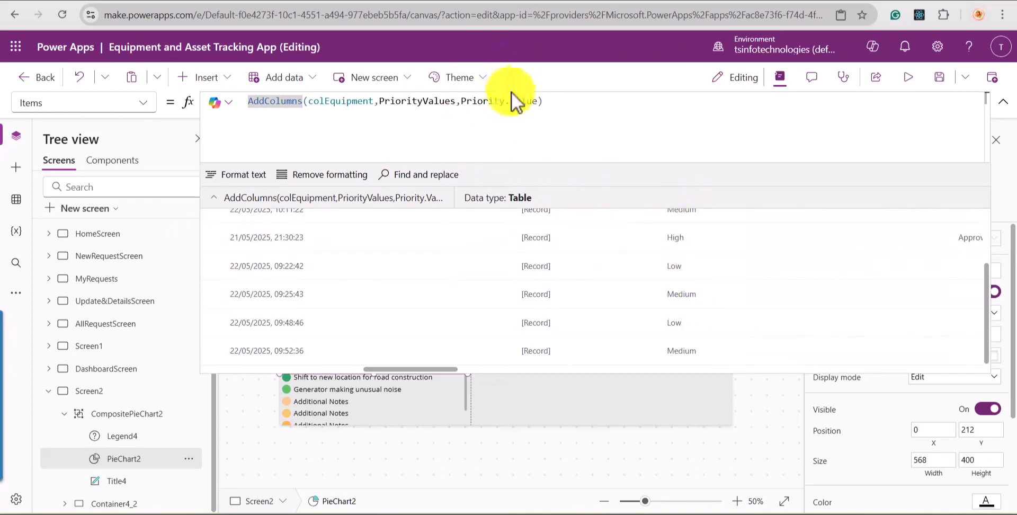
Wrap the AddColumns expression in a GroupBy function in the pie chart's Items formula.
click(248, 107)
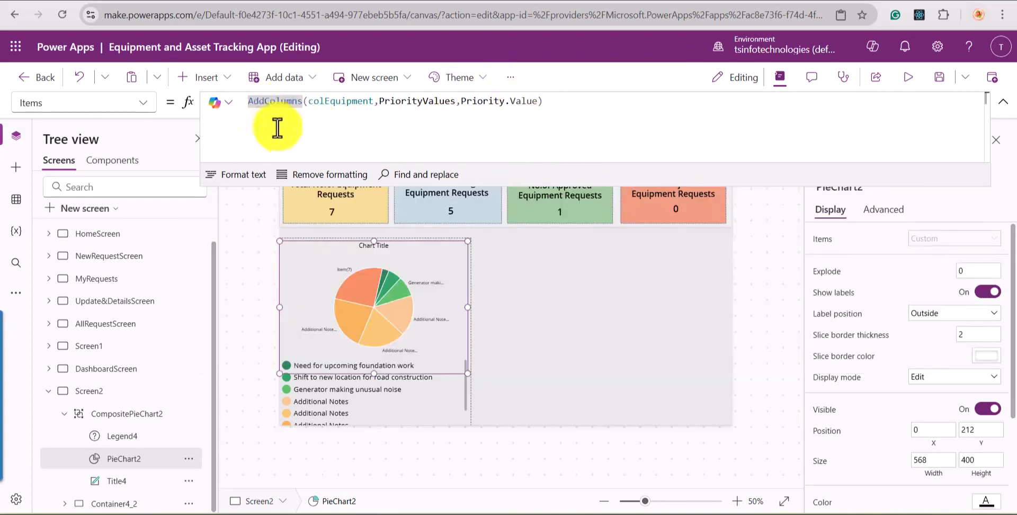
click(248, 102)
text(()
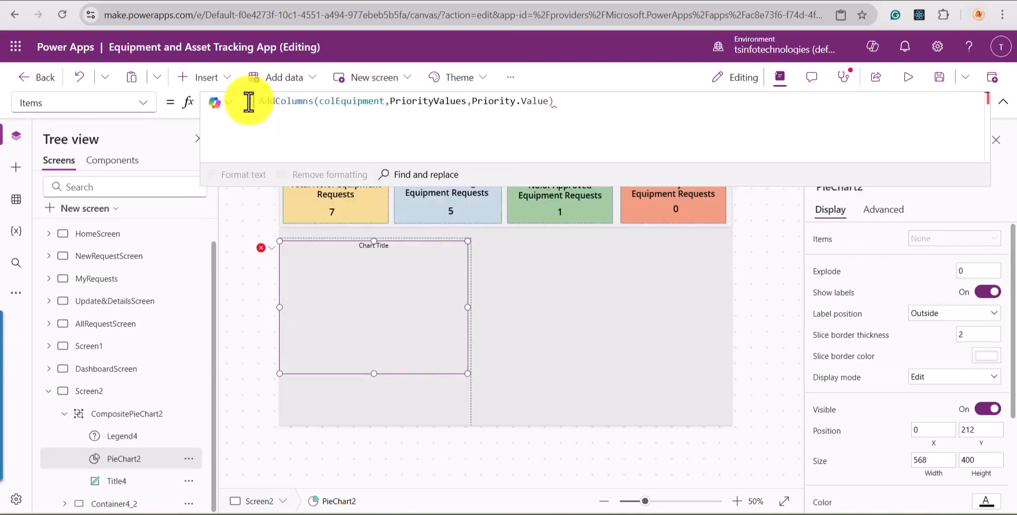
text( Grou)
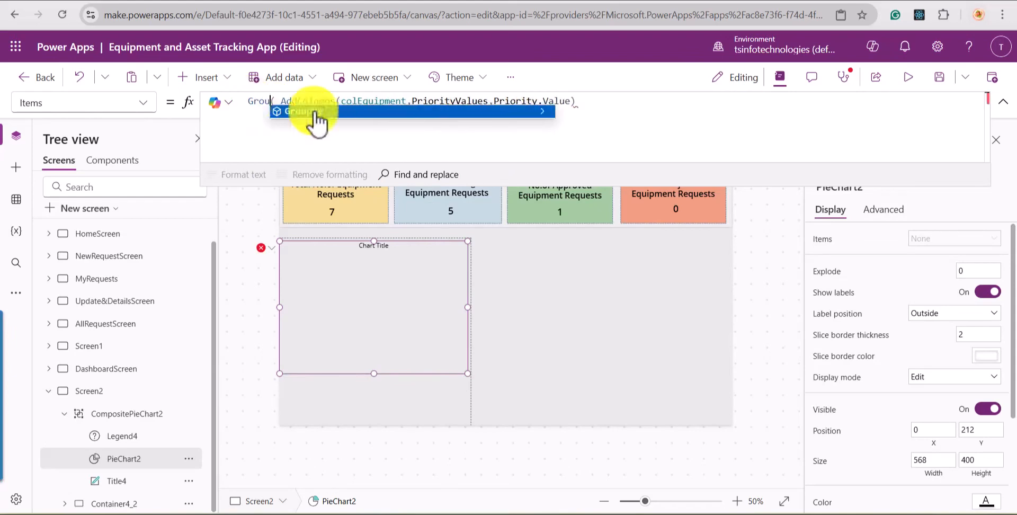
click(315, 112)
key(Delete)
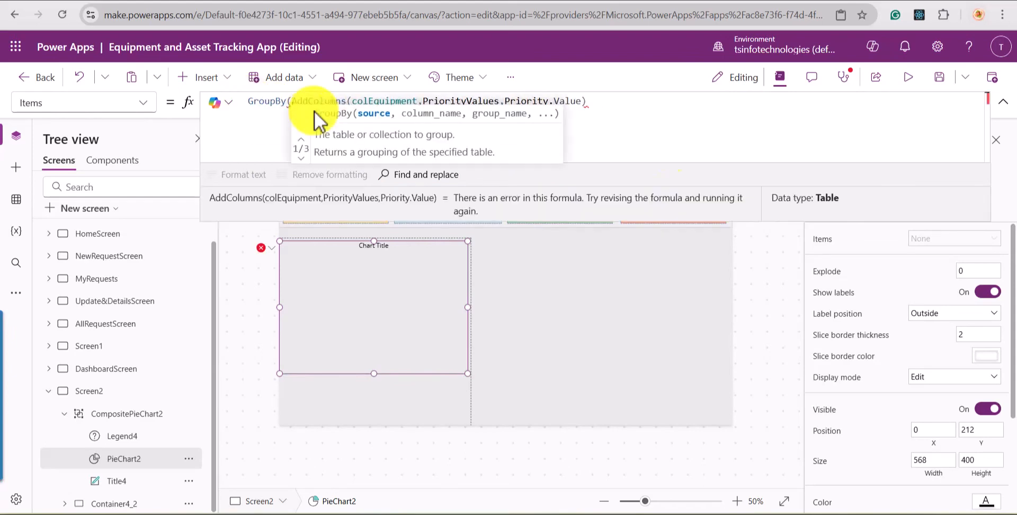
Group the table by PriorityValues under the group name grp_Priority and close the GroupBy function.
click(599, 101)
text(,)
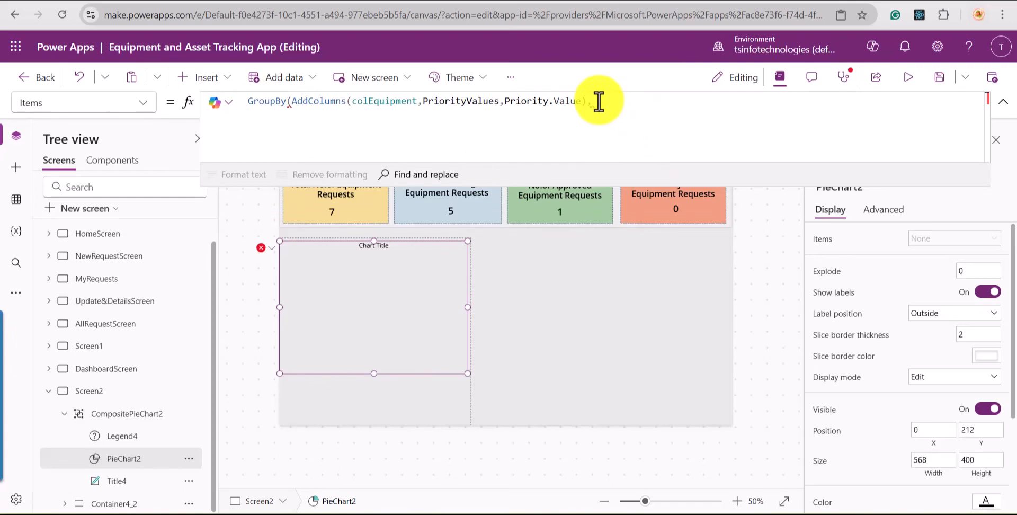
text(PriorityValues)
text(,gr)
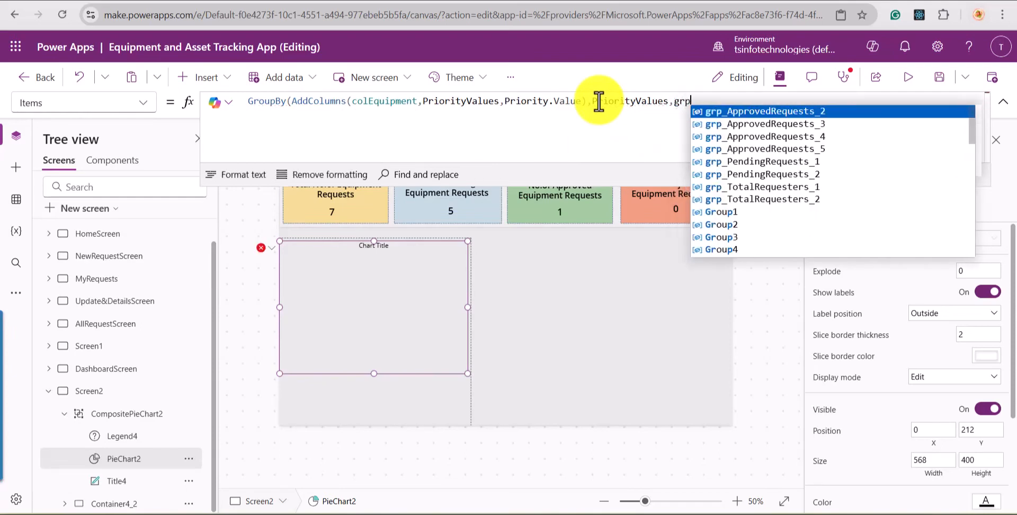
text(p_Priority))
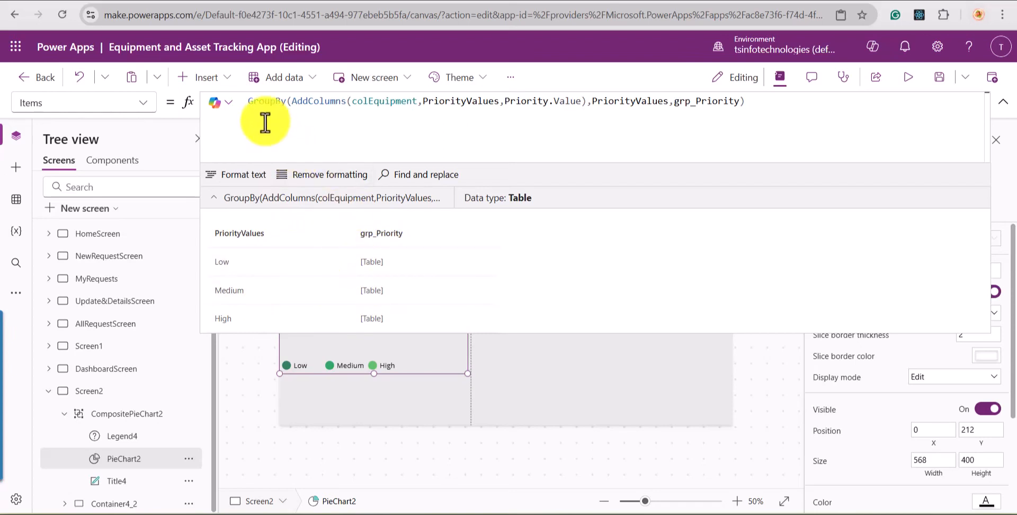
Wrap the GroupBy expression in an AddColumns function in the pie chart's Items formula.
double_click(251, 103)
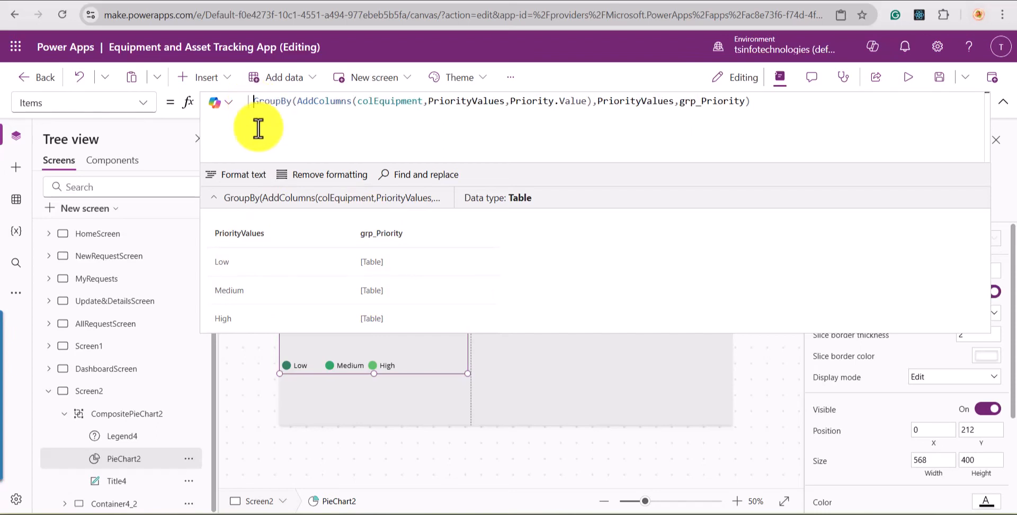
text(Add)
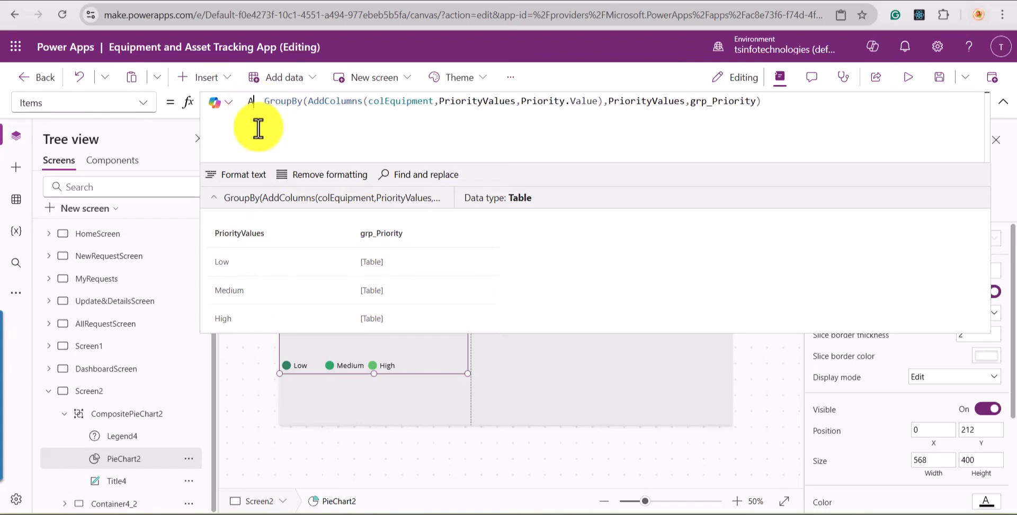
key(Tab)
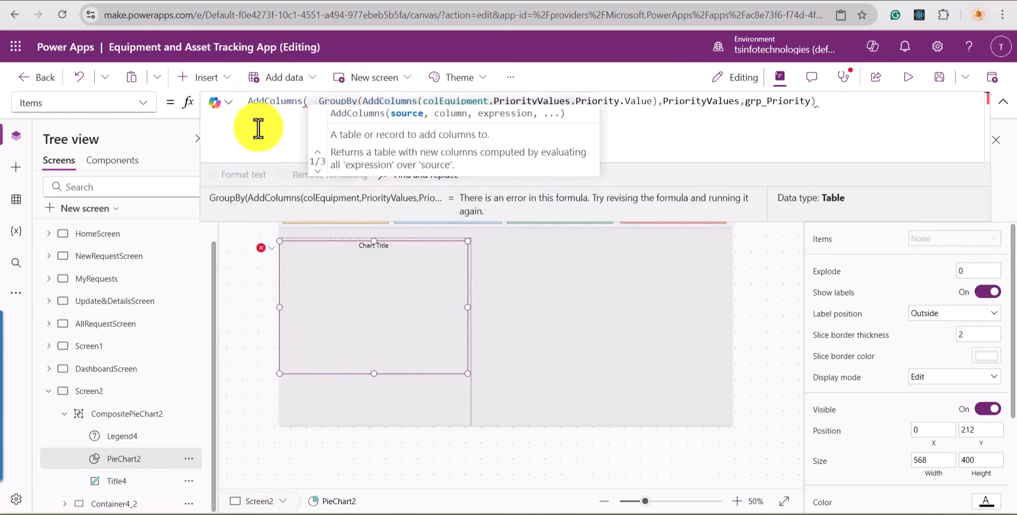
key(BackSpace)
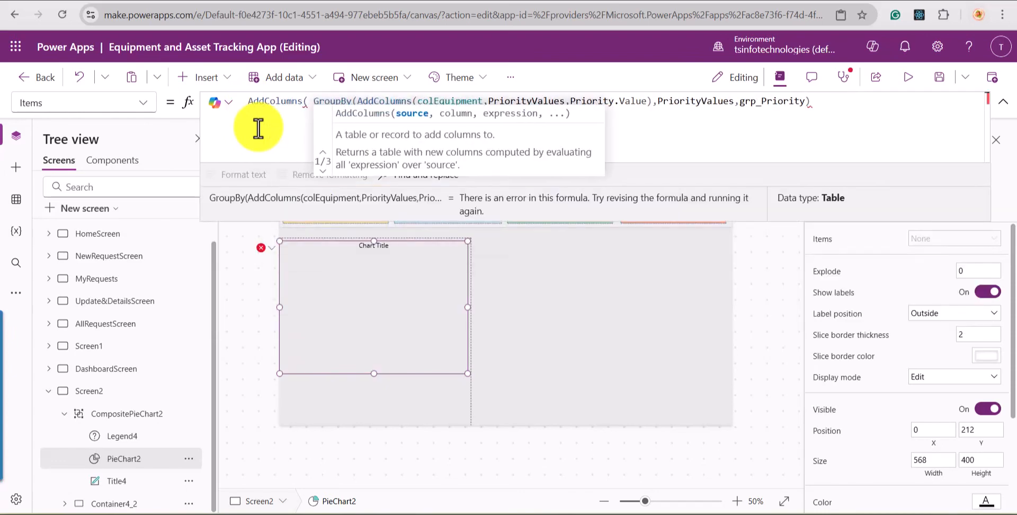
key(BackSpace)
Name the new column NoOfRequests after the GroupBy expression.
click(825, 100)
text(,NoOf)
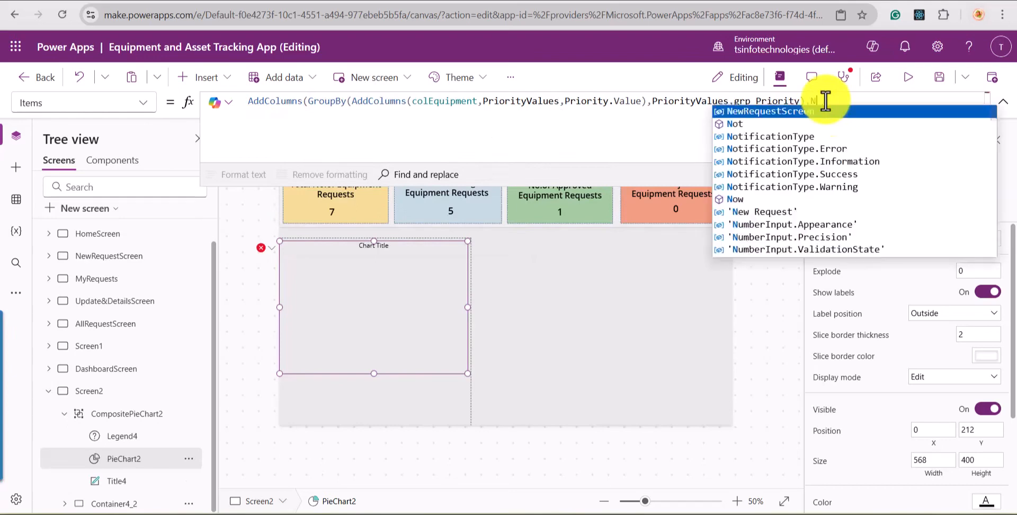
text(Re)
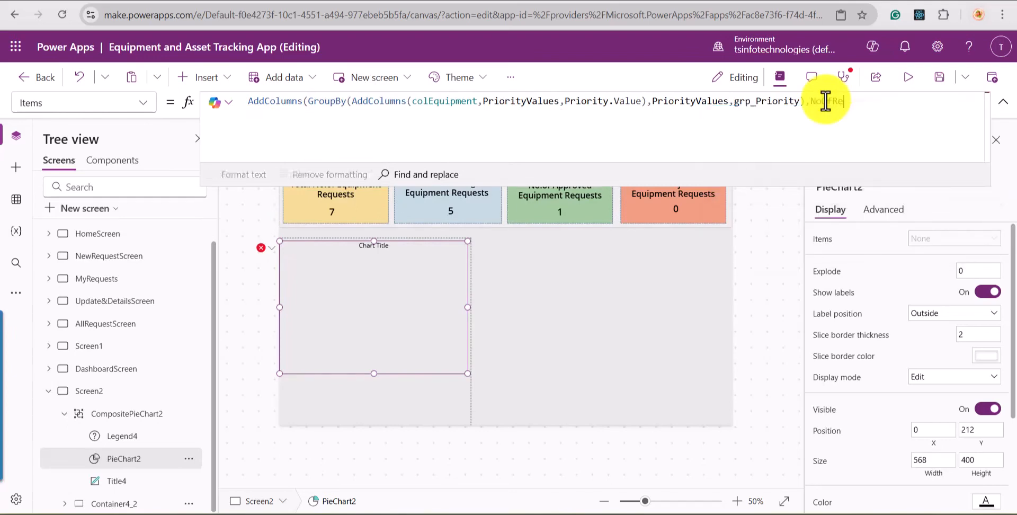
text(quests,)
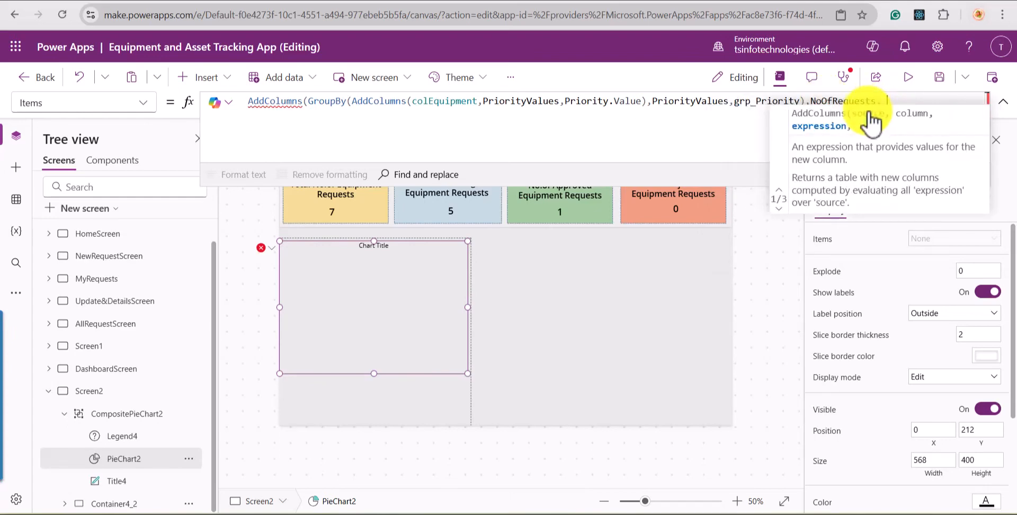
Complete the NoOfRequests column with the expression CountRows(ThisRecord.grp_Priority) and save the app.
text( C)
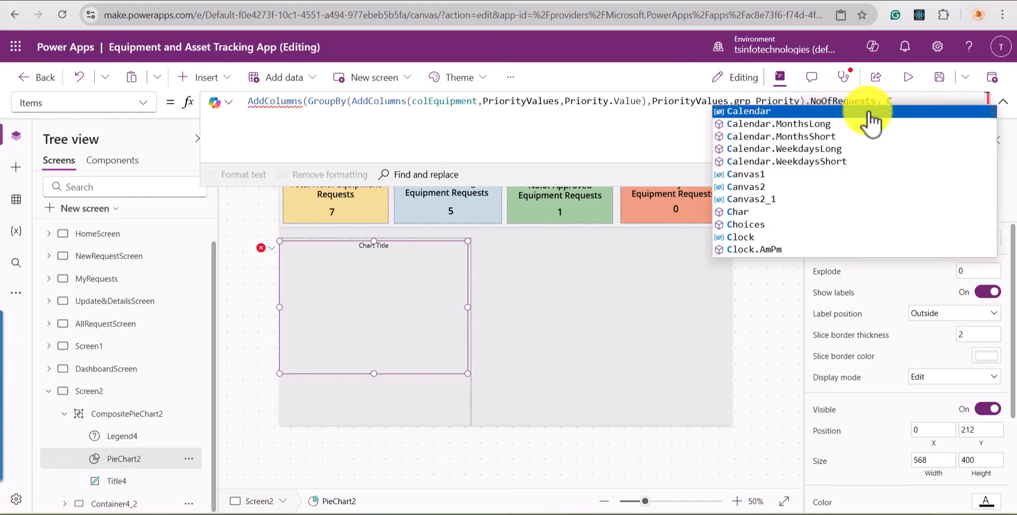
text(ount)
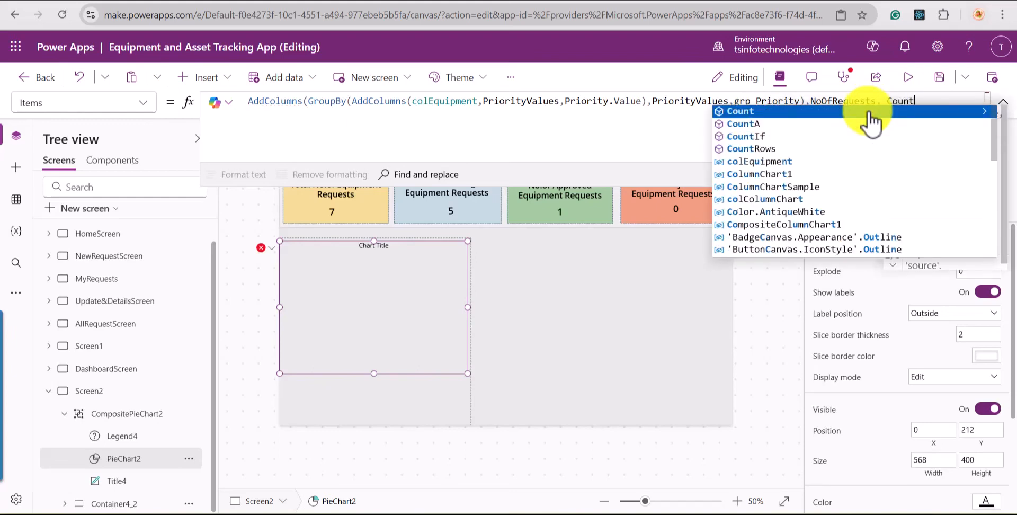
click(805, 149)
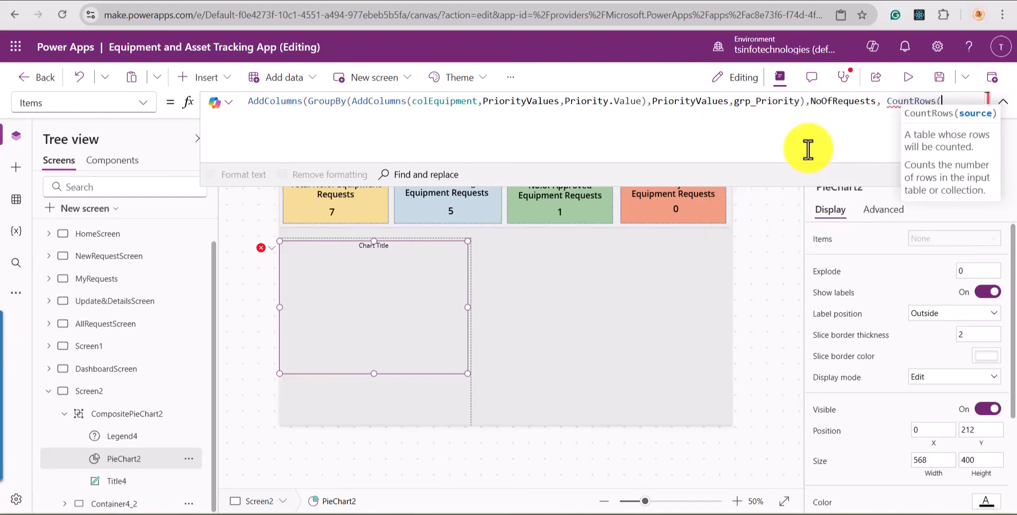
text(This)
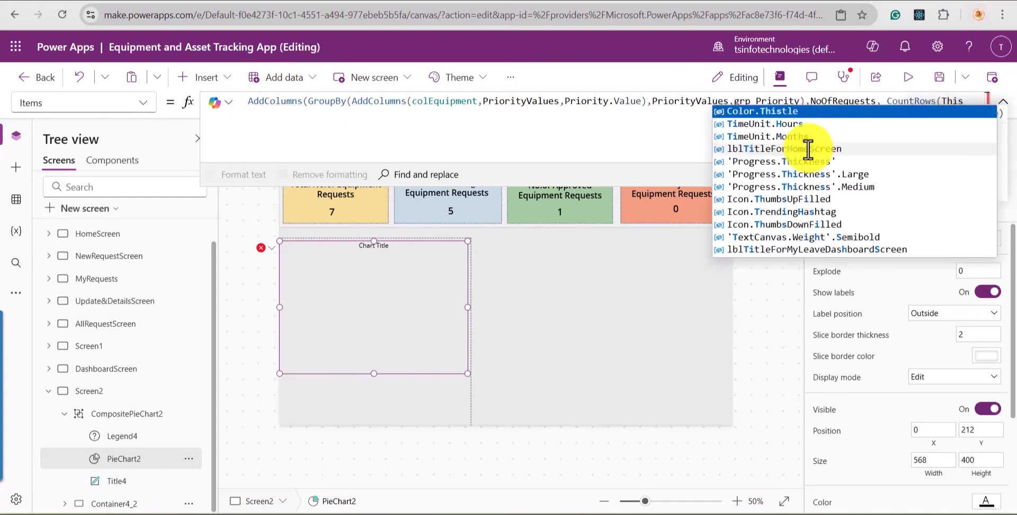
text(Record.grp_Priority)
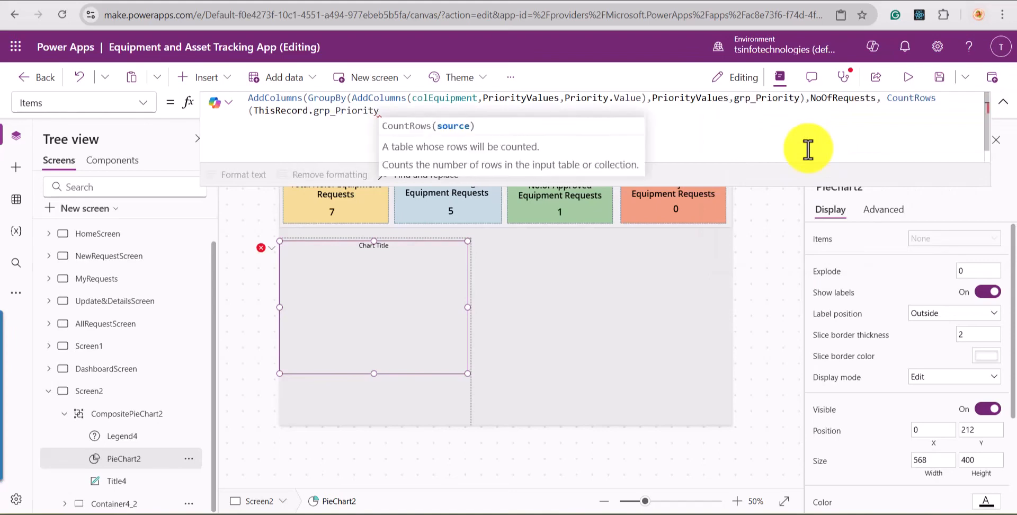
text())
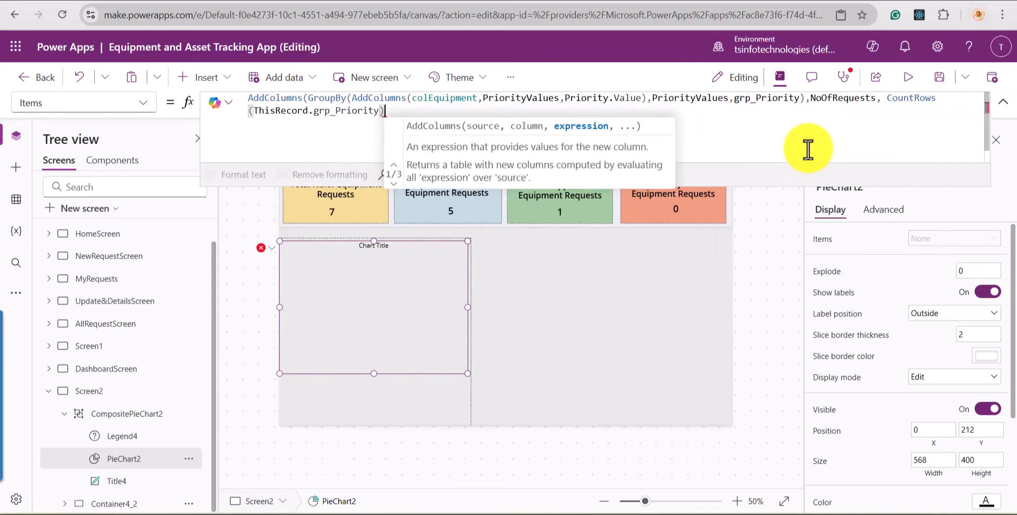
text())
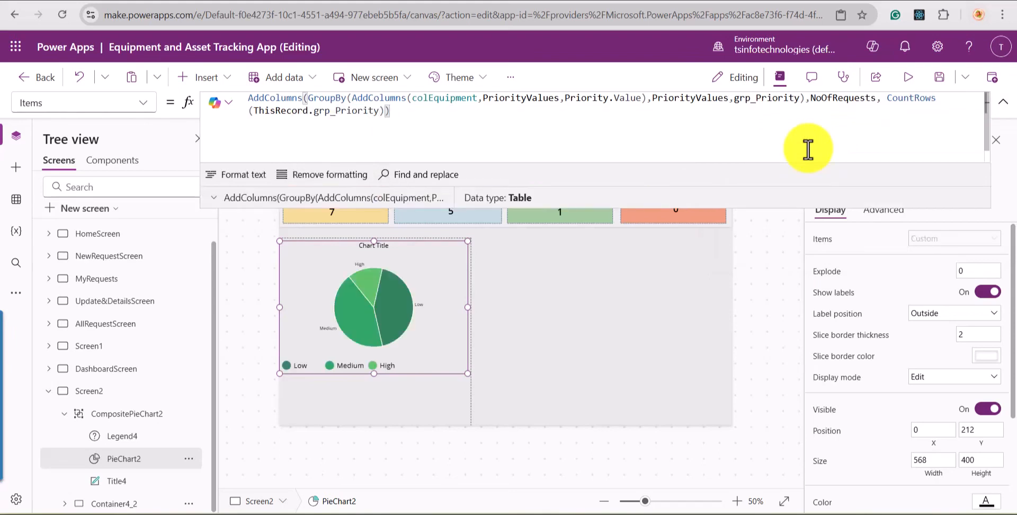
click(232, 192)
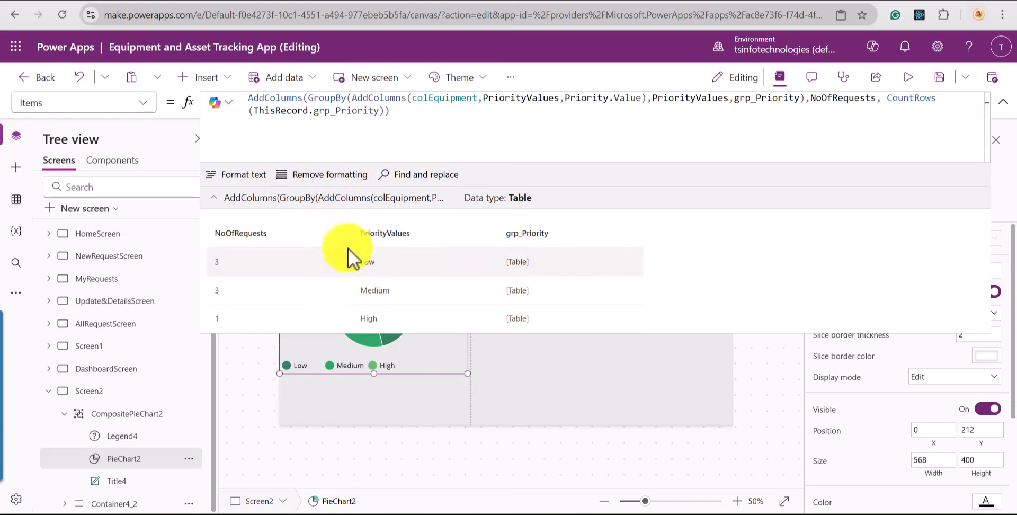
click(939, 77)
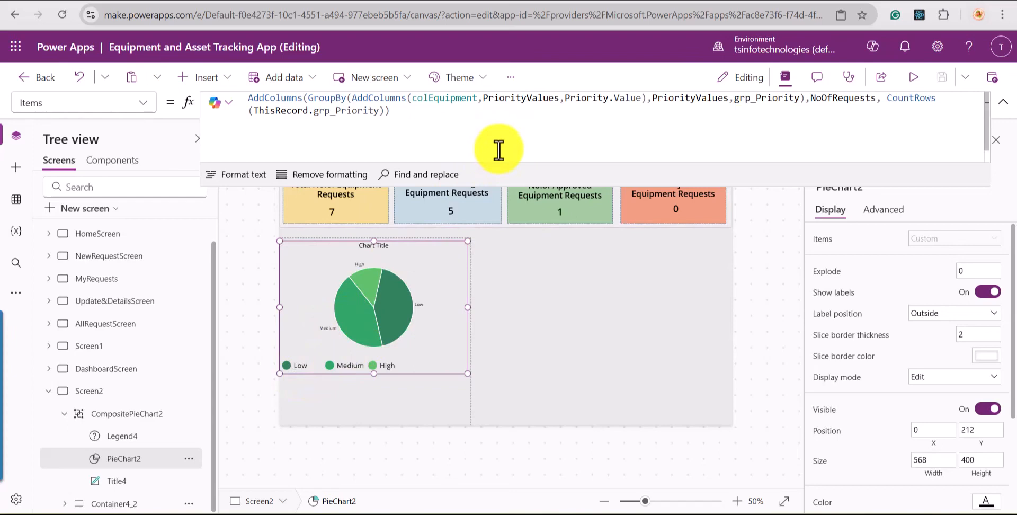
Wrap the whole Items formula in another AddColumns function, with the existing expression starting on its own line.
click(252, 100)
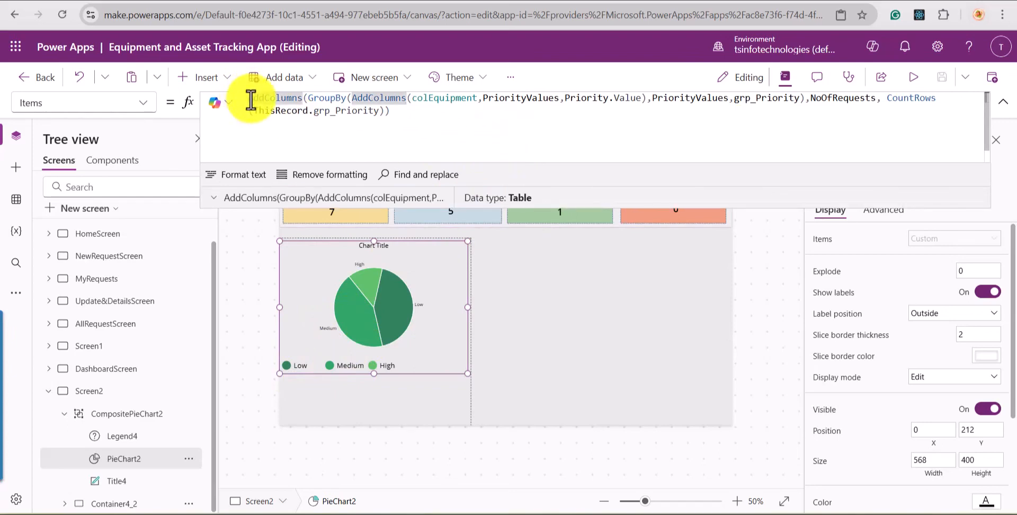
text(AddColumns()
key(shift+Return)
key(ctrl+End)
text(,)
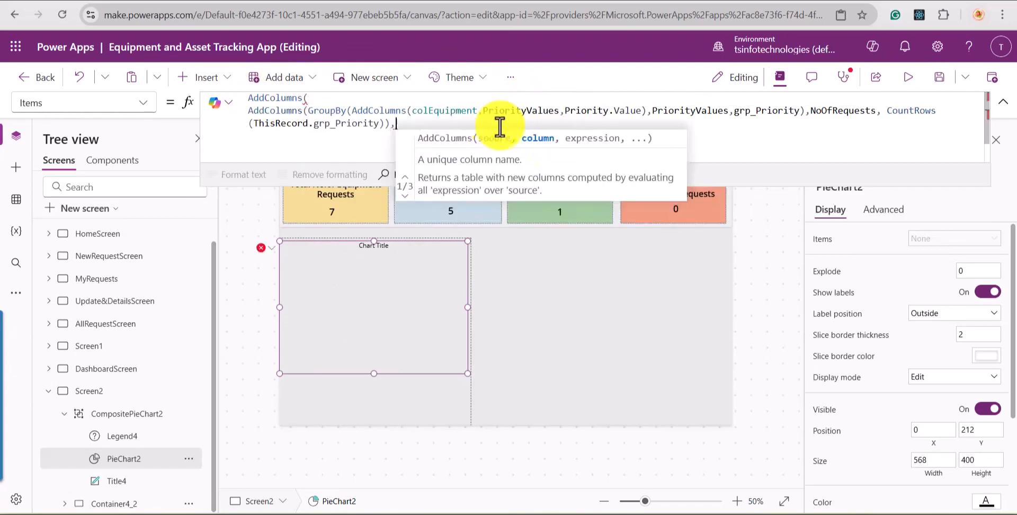
Define a Label column as Concatenate(PriorityValues,"(",NoOfRequests,")") and check it in the result table.
text(Label)
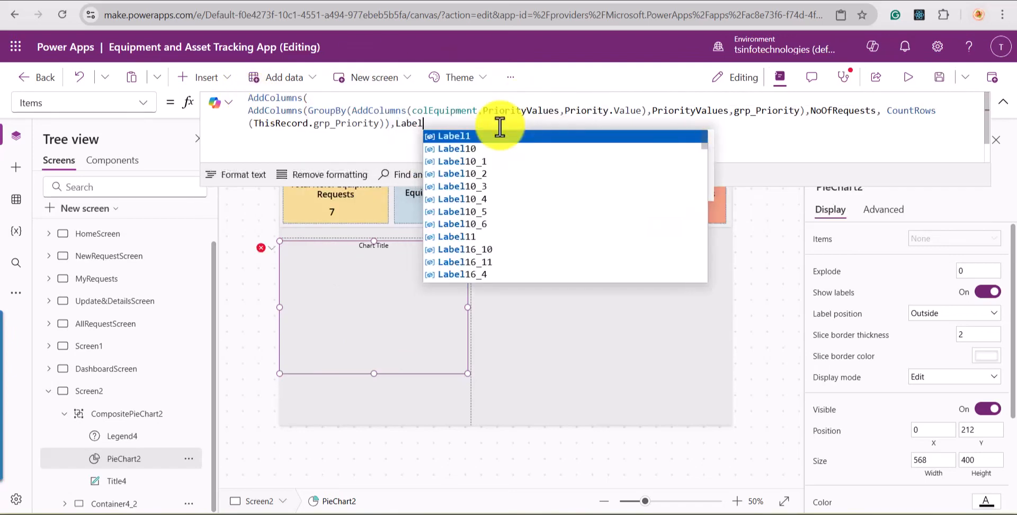
text(, )
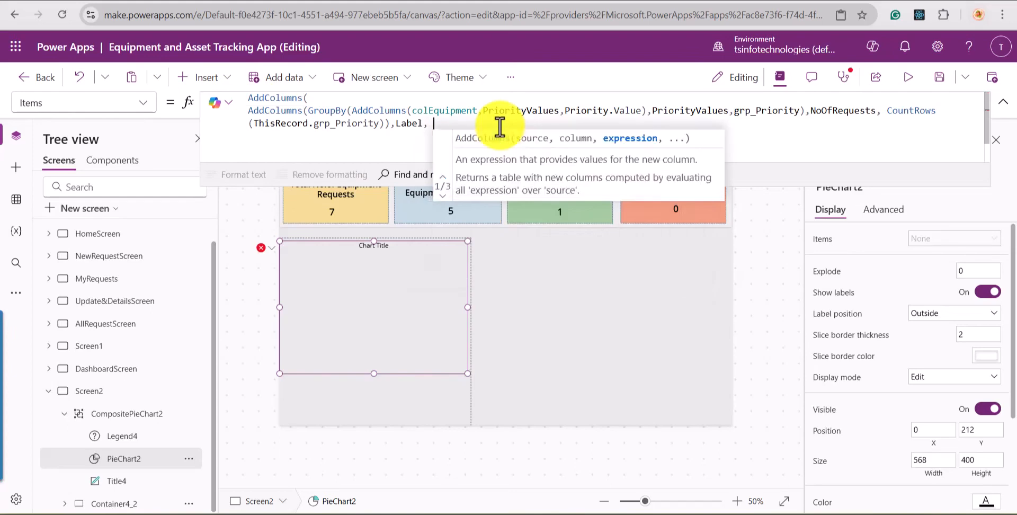
text(Concatenate(Pro)
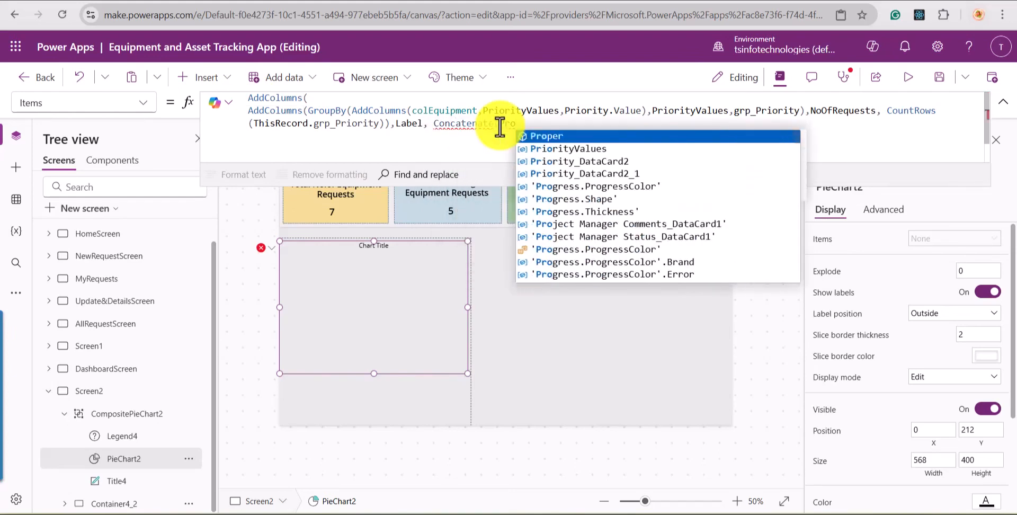
key(BackSpace)
text(iorityValues,"(",)
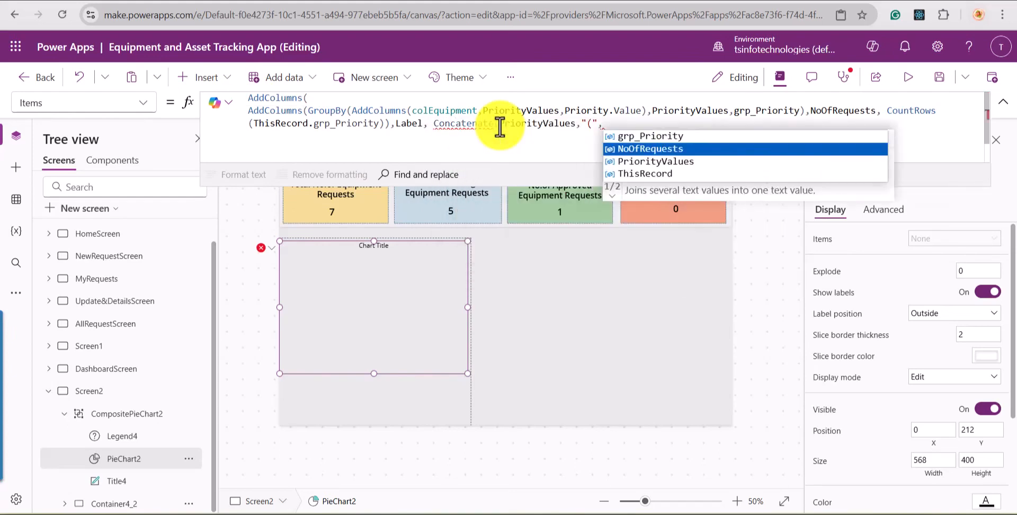
text(NoOfRequests,")")))
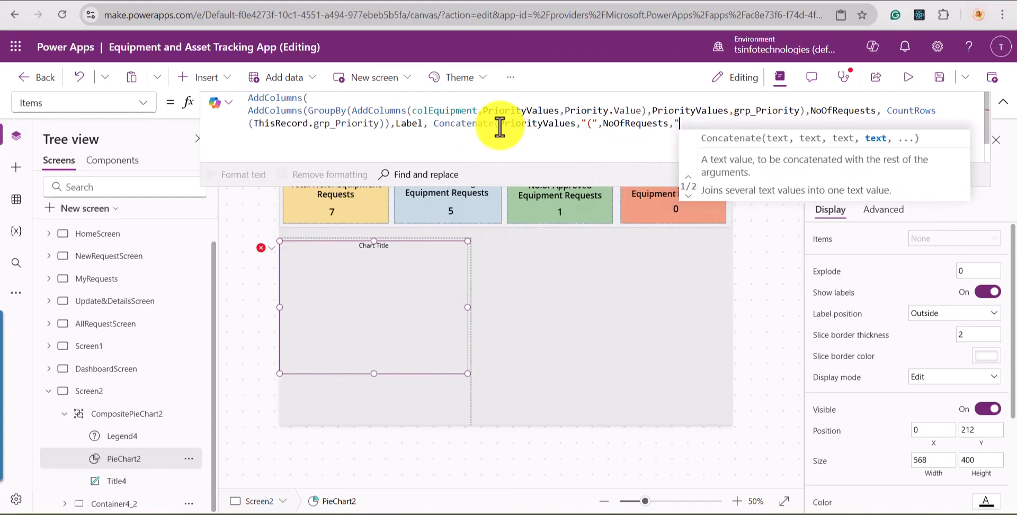
click(244, 199)
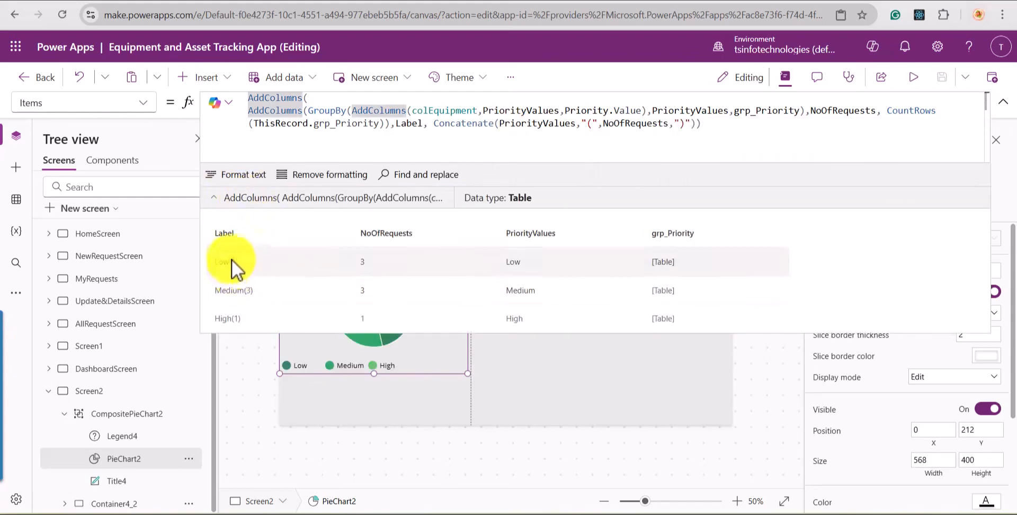
Add a space before the opening parenthesis in the Label column's Concatenate text and check the result table.
click(588, 123)
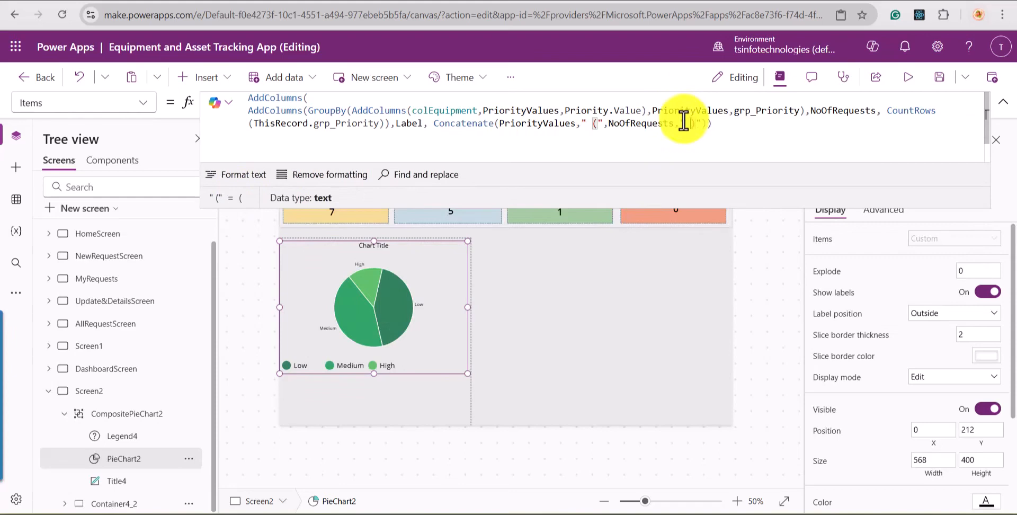
click(688, 123)
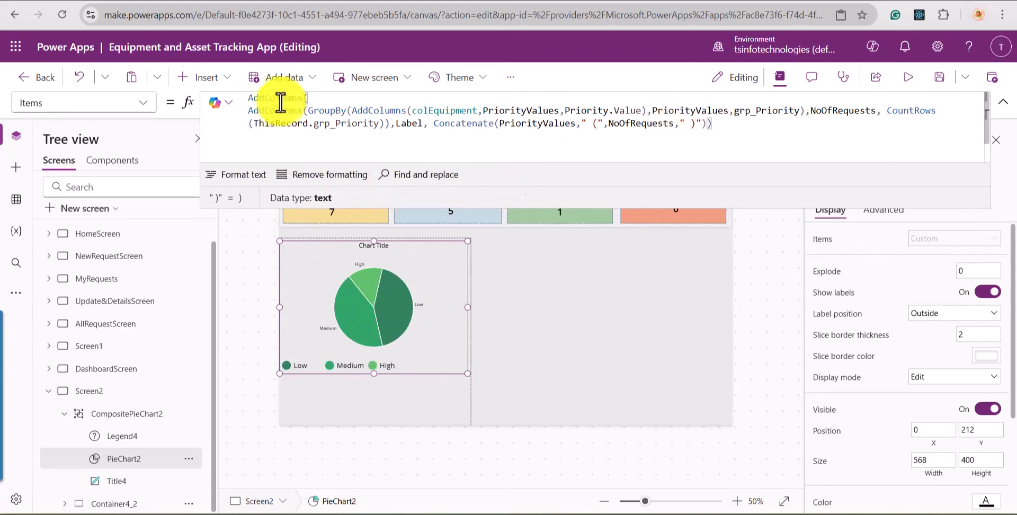
click(281, 103)
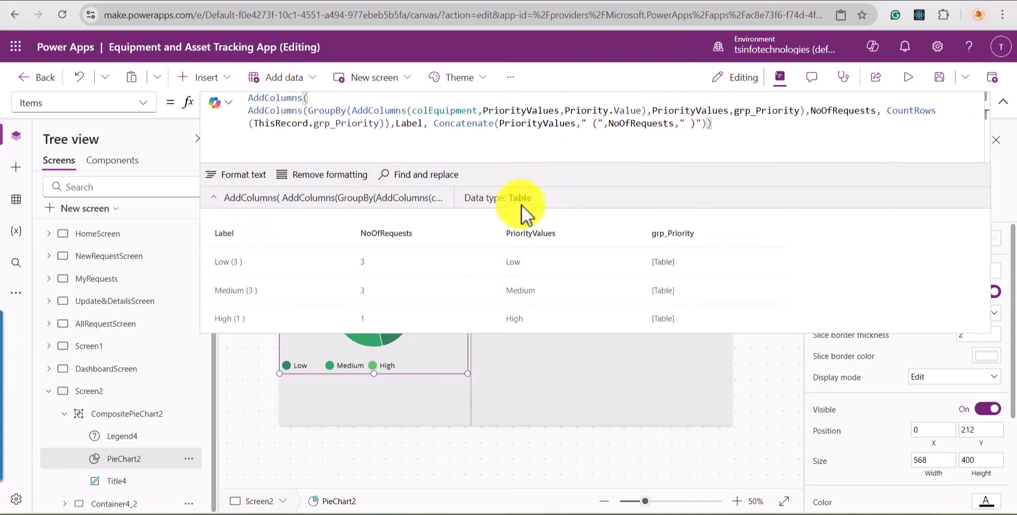
click(689, 123)
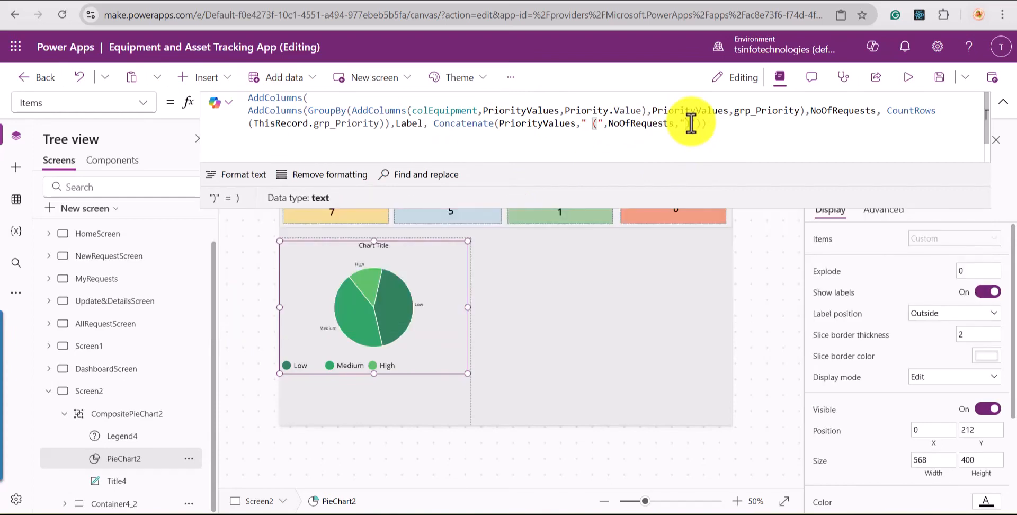
click(529, 153)
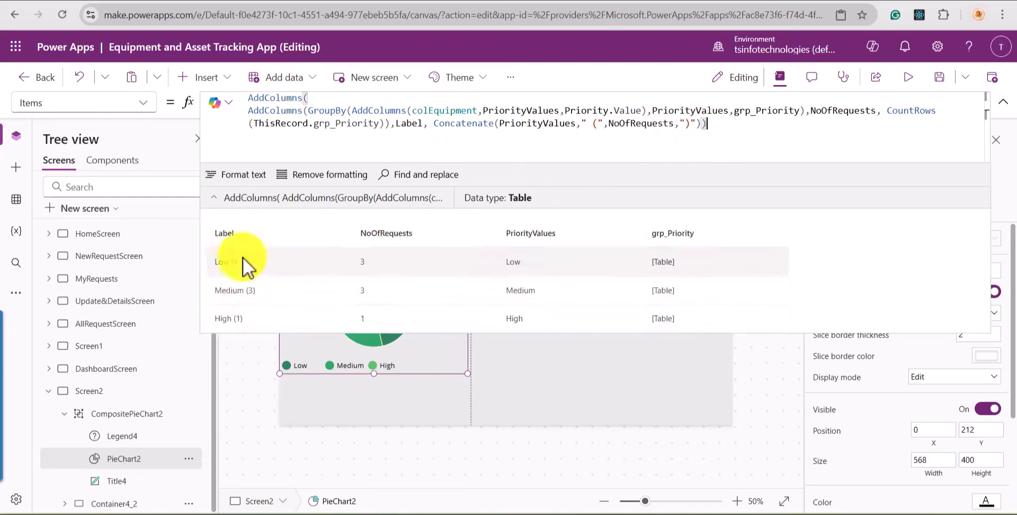
Set the pie chart's labels field to the Label column.
click(291, 397)
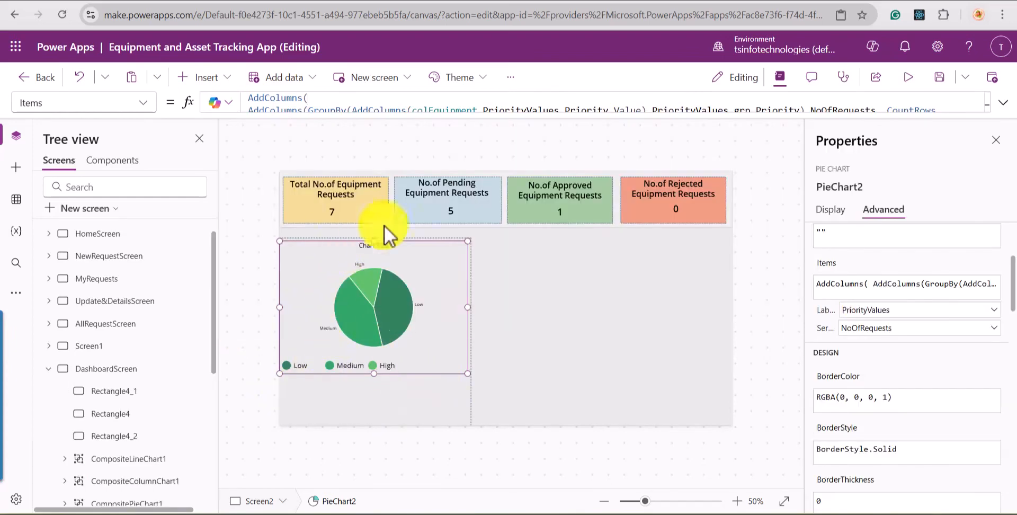
click(903, 311)
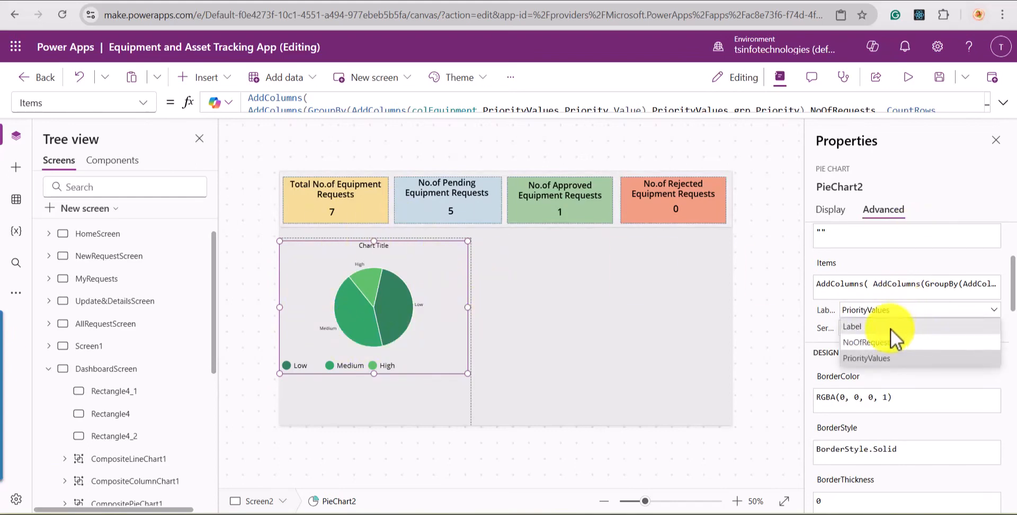
click(891, 328)
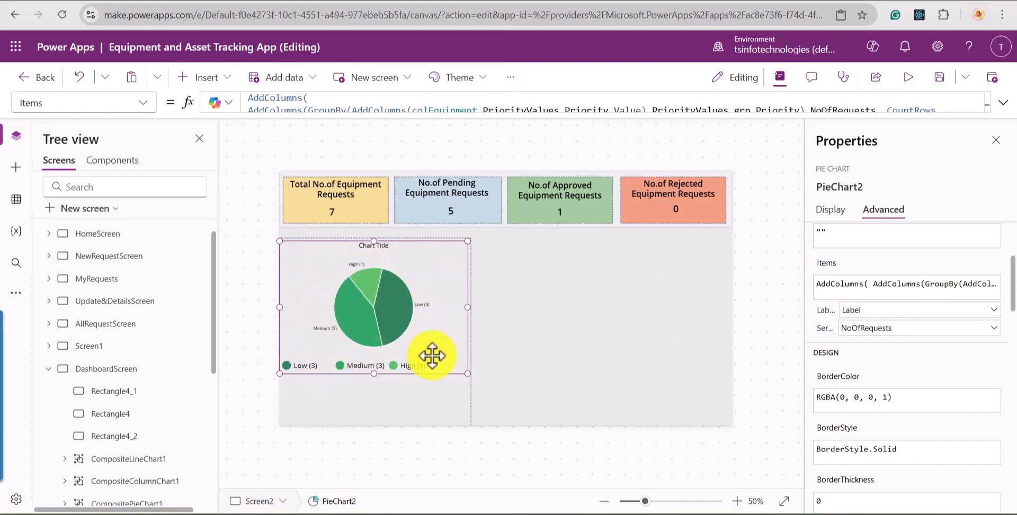
Review the Requests by Priority chart on DashboardScreen for reference and return to the pie chart on Screen2.
click(83, 370)
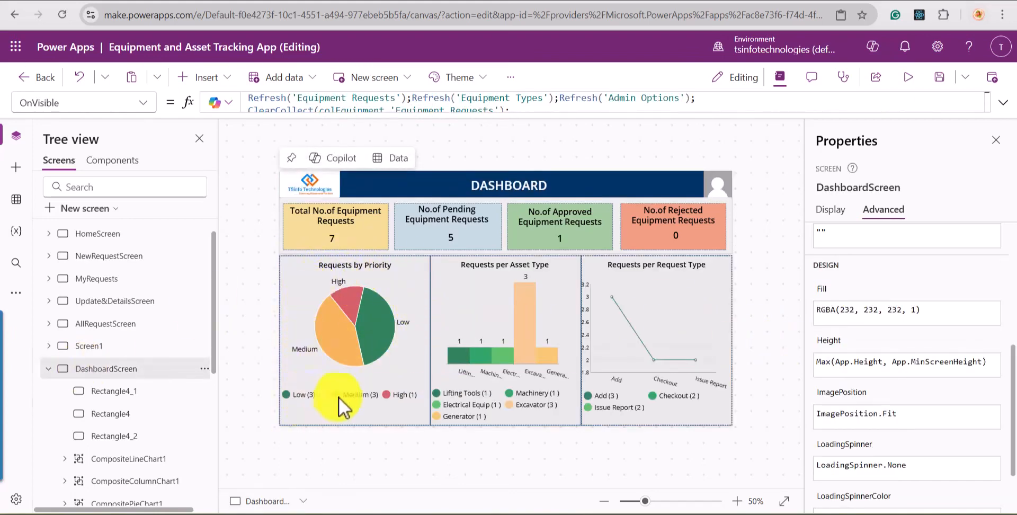
click(48, 368)
click(84, 391)
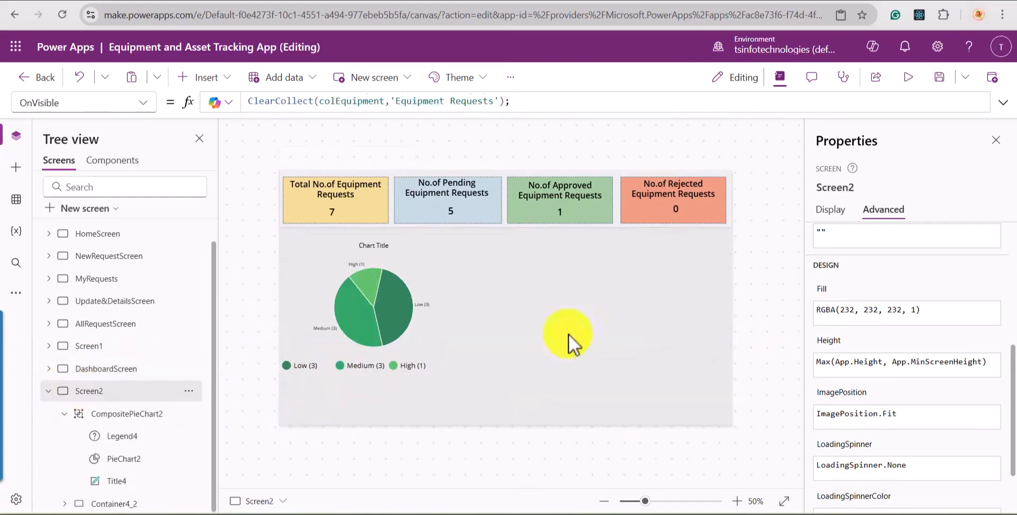
click(318, 313)
click(344, 318)
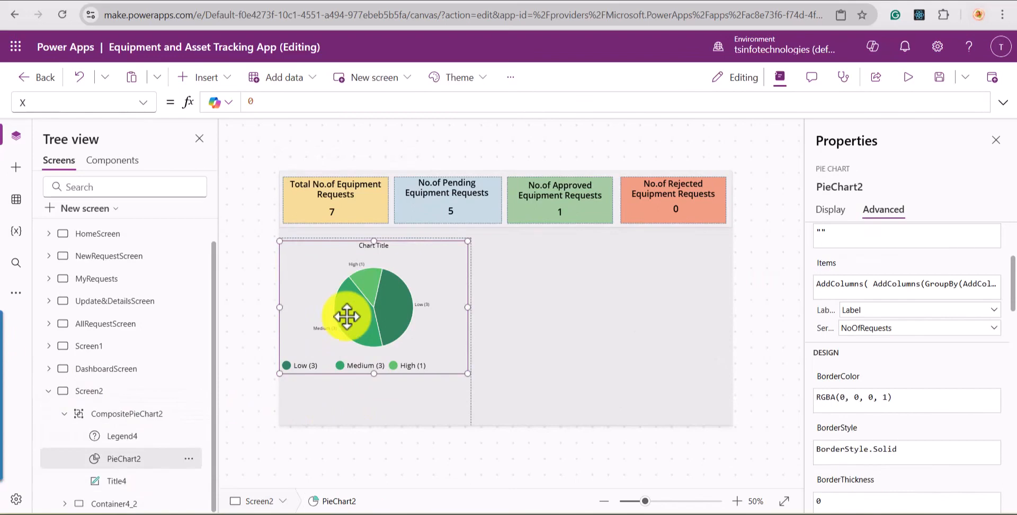
Move the pie chart's Items formula into Screen2's OnVisible, wrapped in a ClearCollect that fills colPriorityValues, below the colEquipment line.
scroll(881, 261, up, 3)
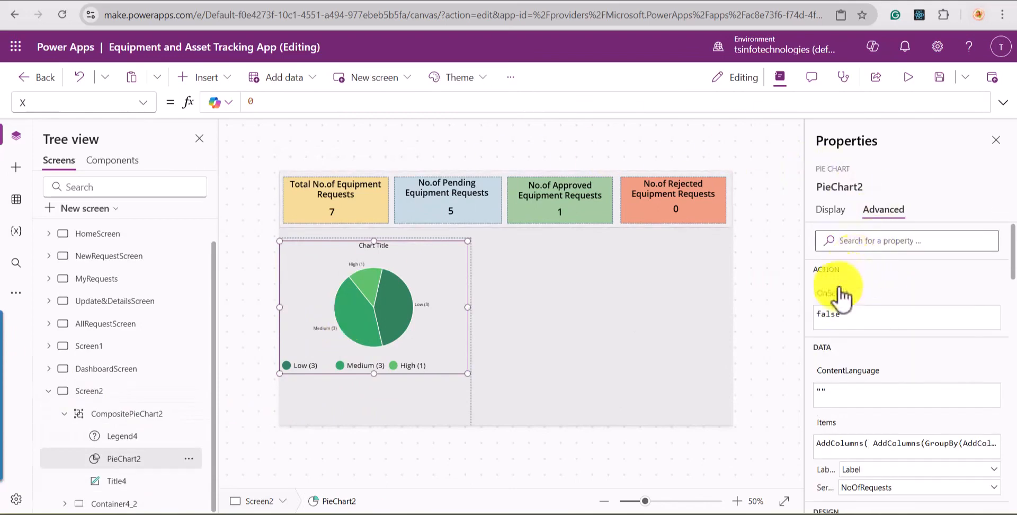
click(836, 211)
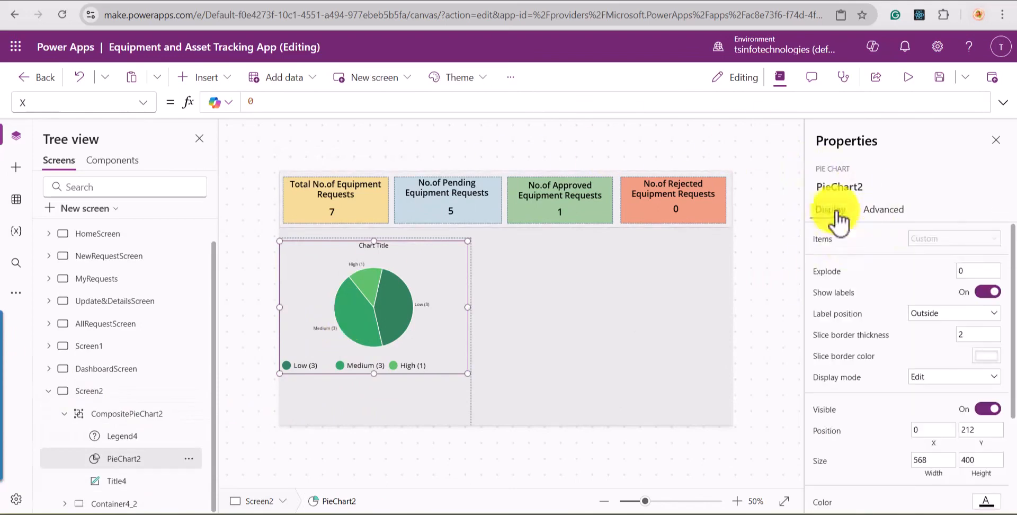
click(931, 239)
key(ctrl+x)
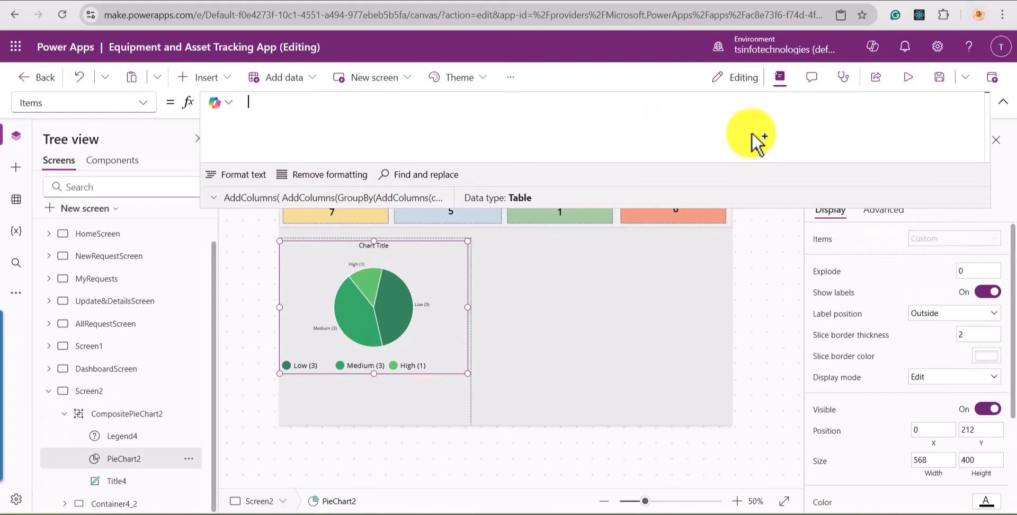
click(100, 392)
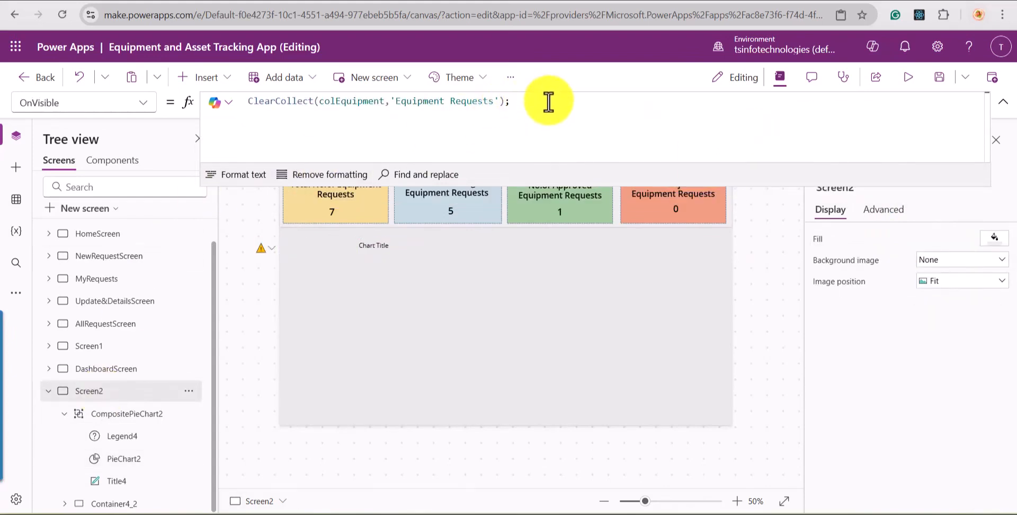
key(shift+Return)
text(CoearCollect(colPriorityVal)
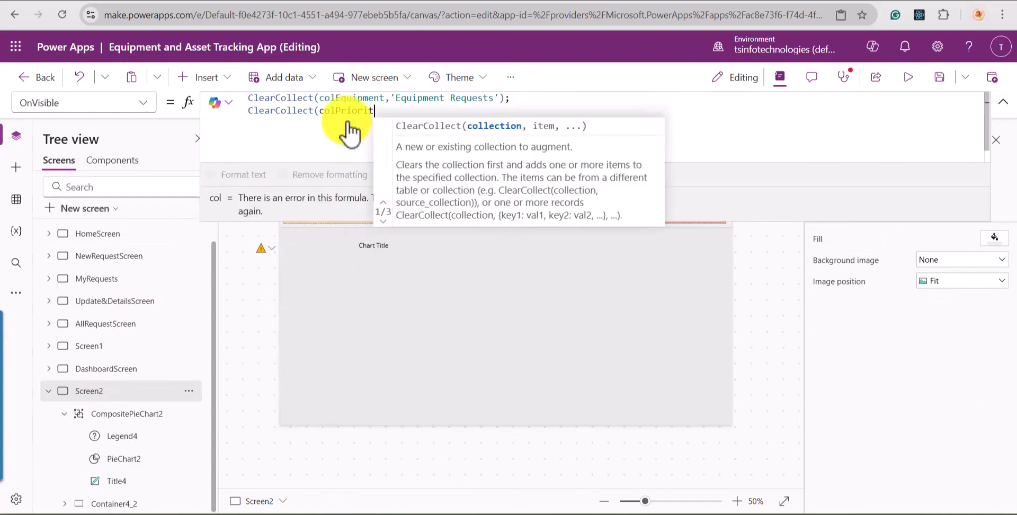
key(ctrl+v)
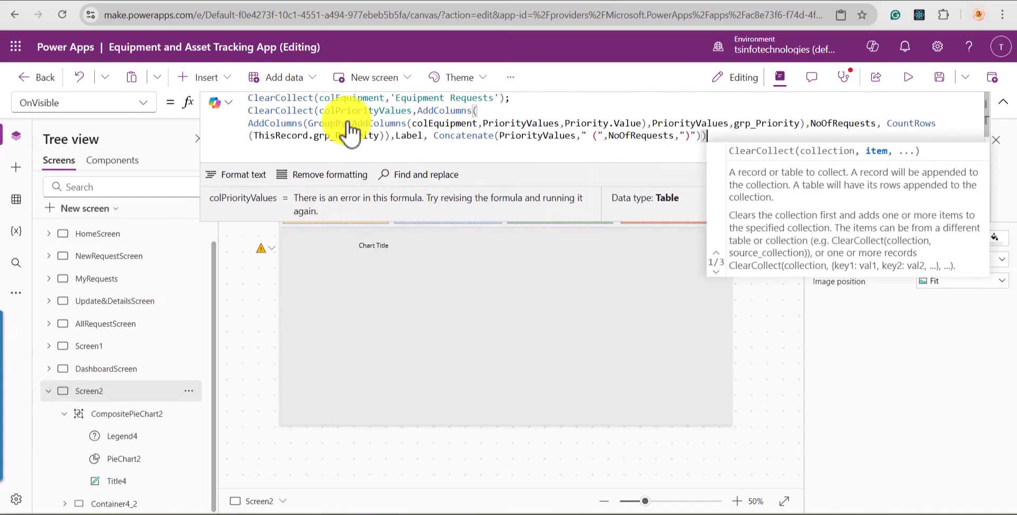
text())
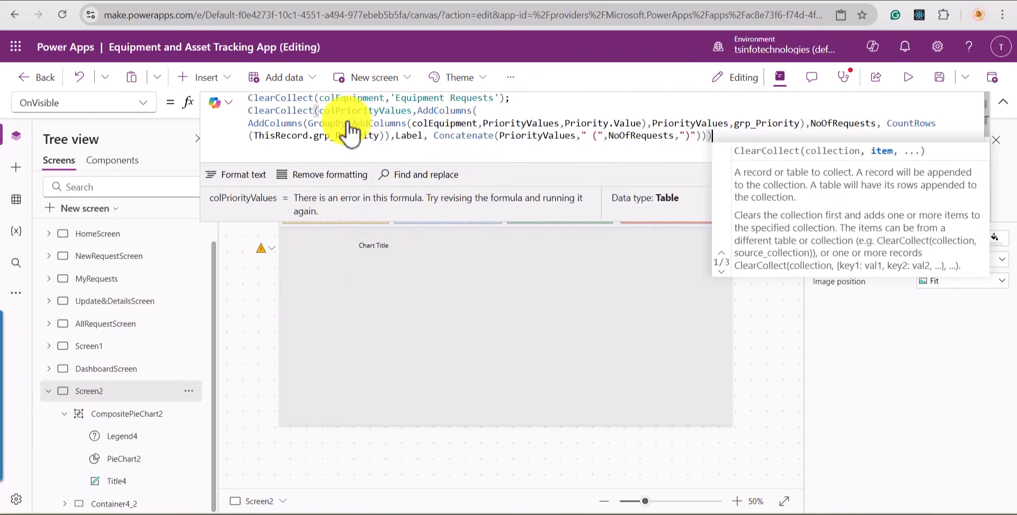
click(204, 221)
Switch to DashboardScreen and back to run Screen2's OnVisible, and set the pie chart's Items to colPriorityValues.
drag(321, 111, 404, 112)
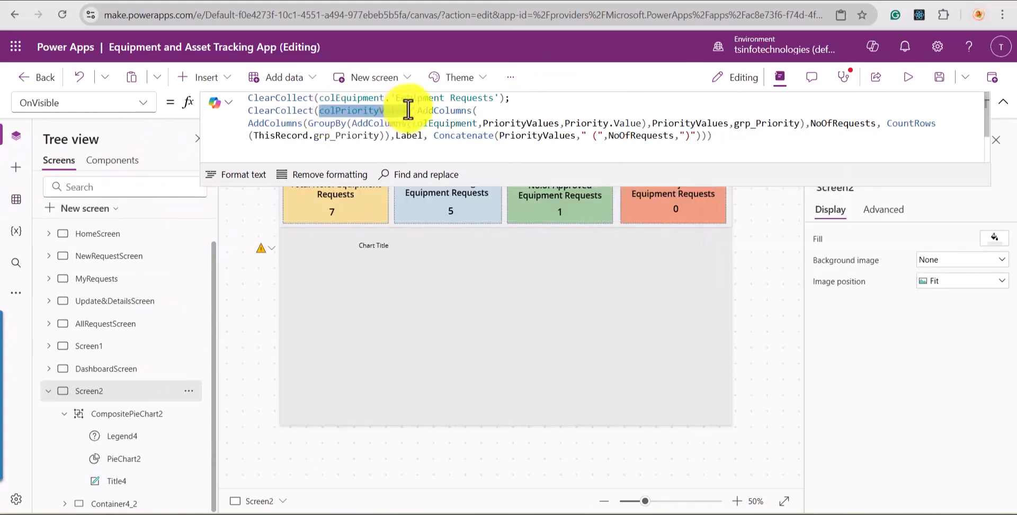
click(109, 371)
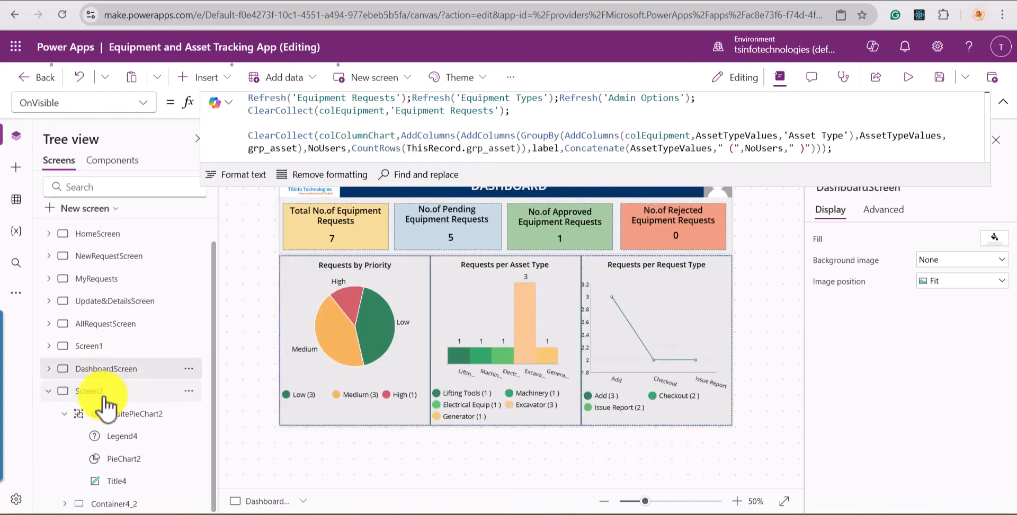
click(106, 459)
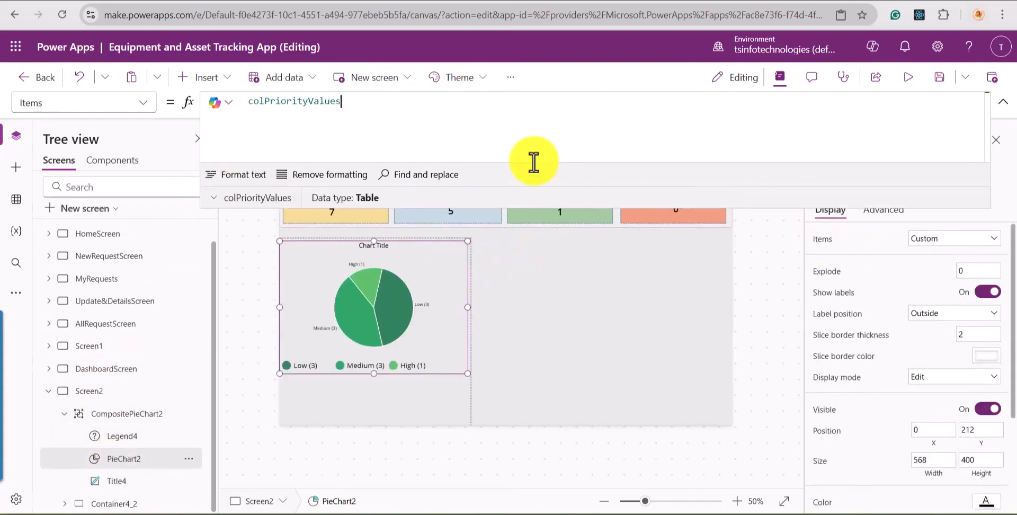
Set the pie chart's labels field to PriorityValues.
click(880, 213)
scroll(845, 395, down, 2)
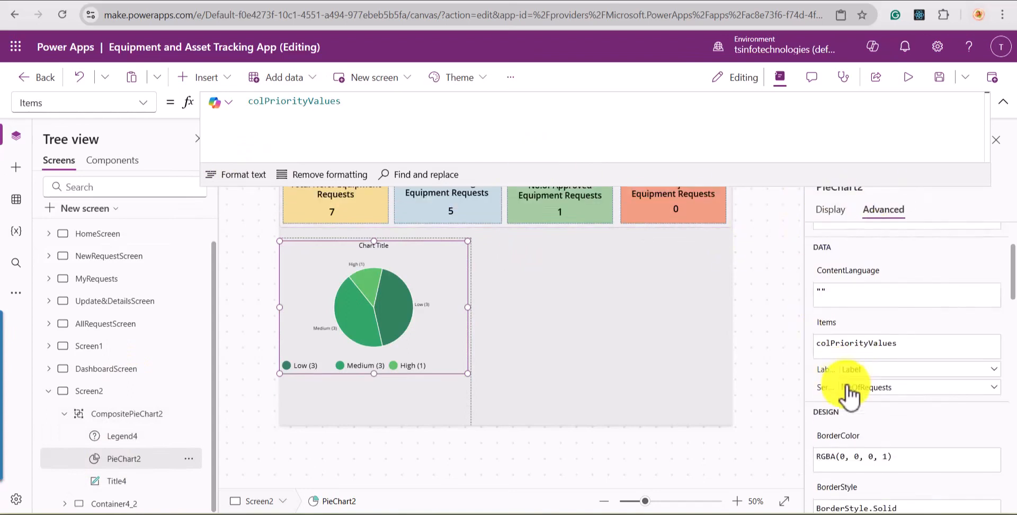
click(892, 377)
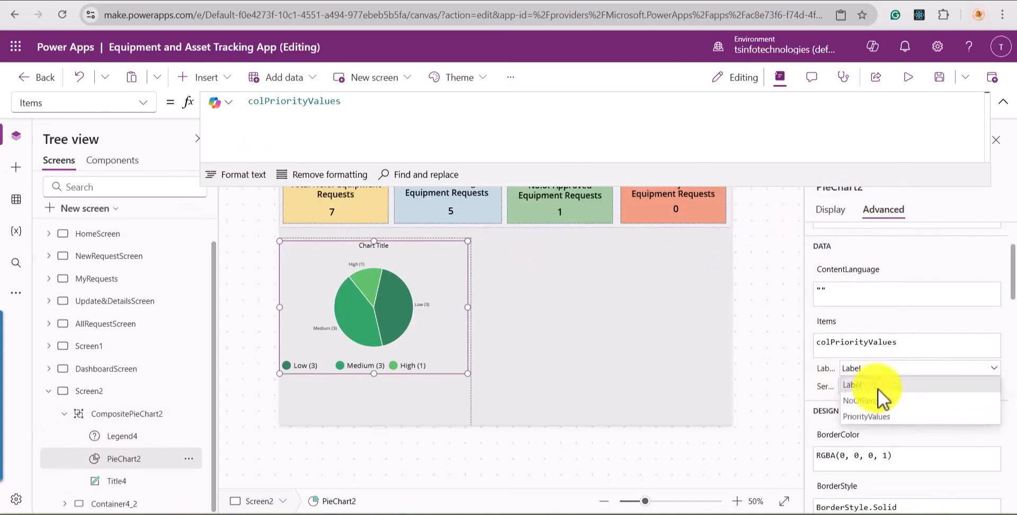
click(883, 416)
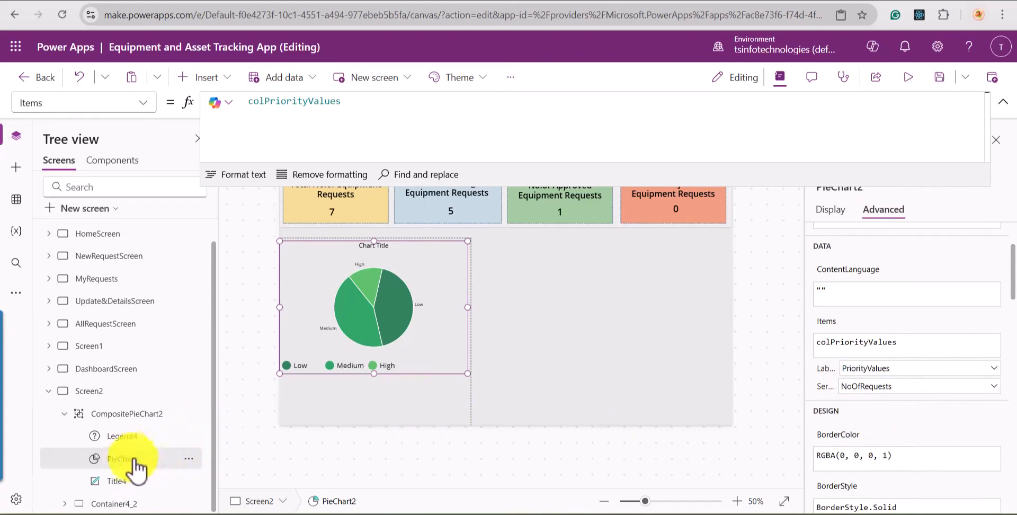
Set the legend's Items to ShowColumns(colPriorityValues,Label) and lower the legend's upper edge to just beneath the pie chart.
click(121, 438)
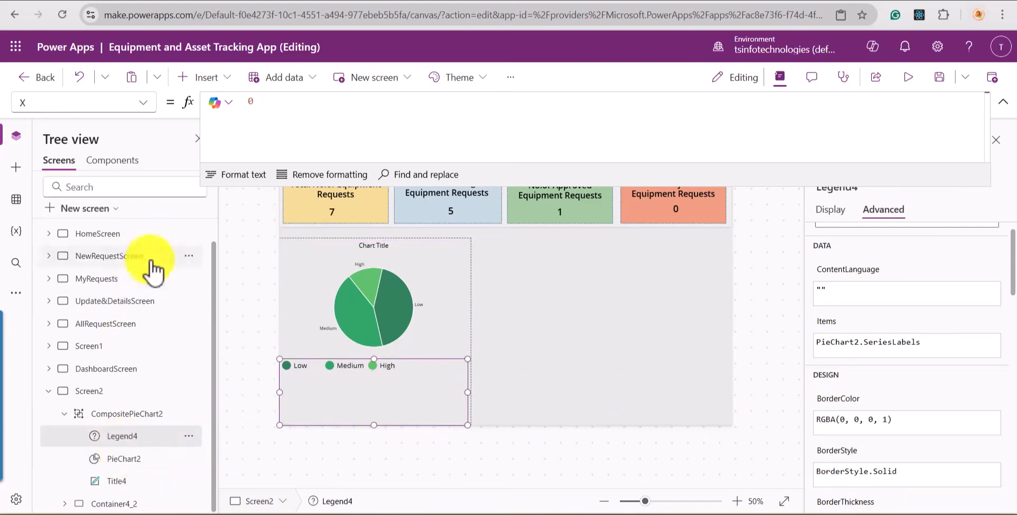
click(355, 102)
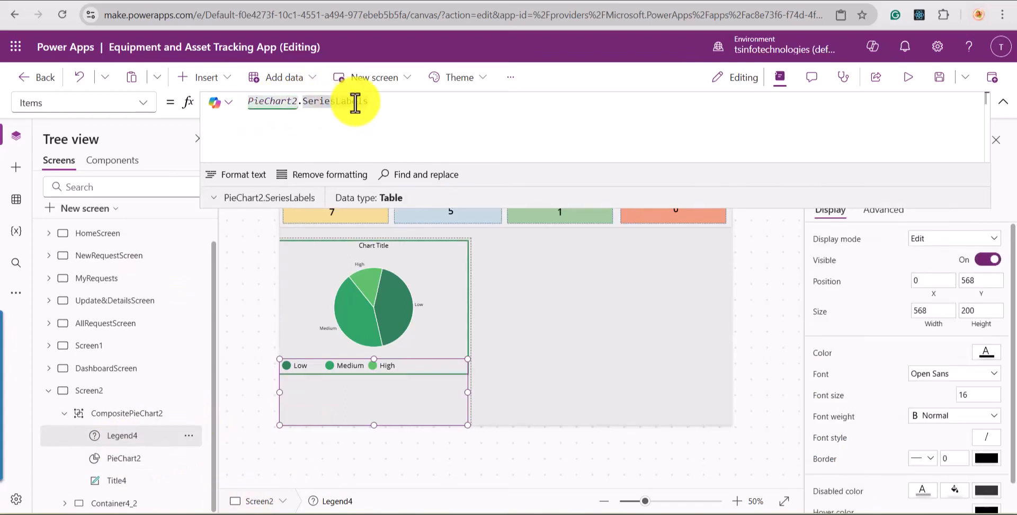
key(BackSpace)
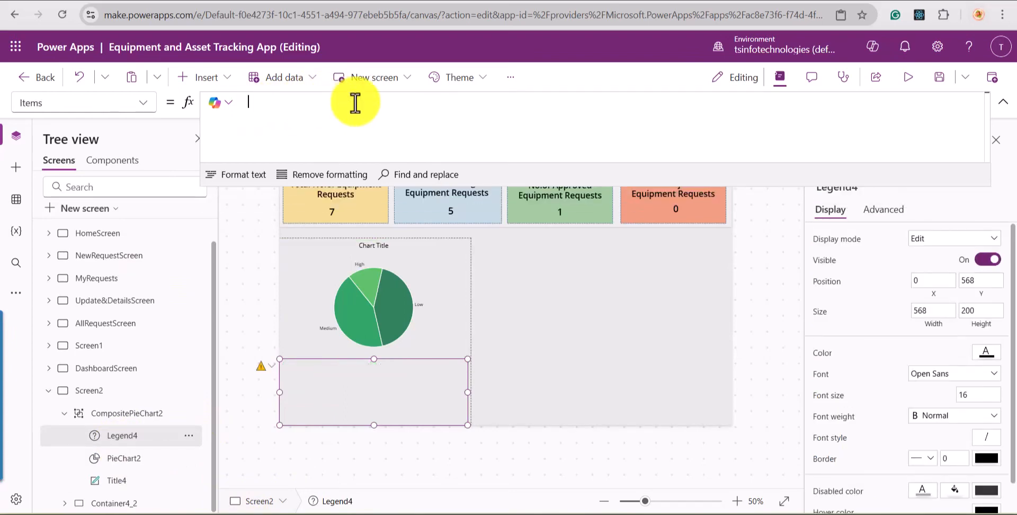
text(Show)
key(Tab)
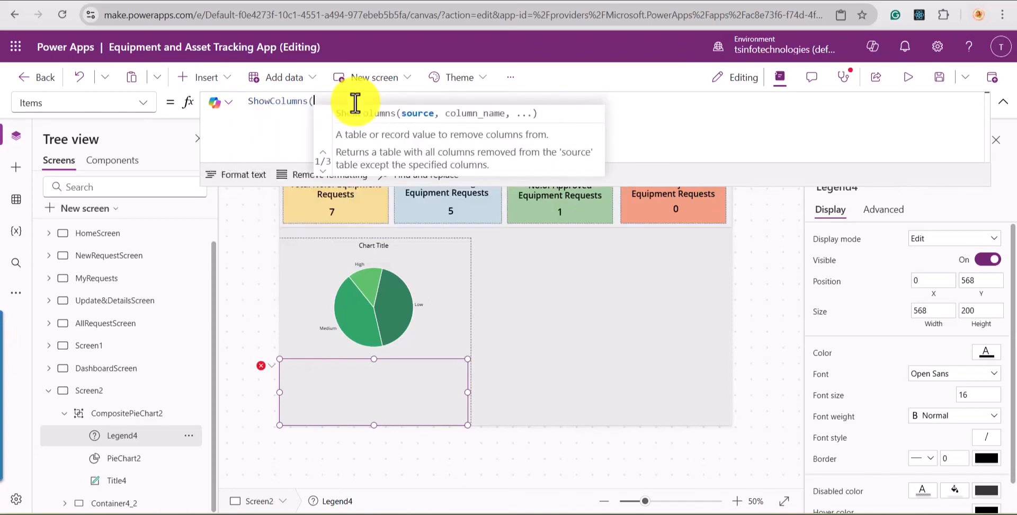
text(colPriorityValues,)
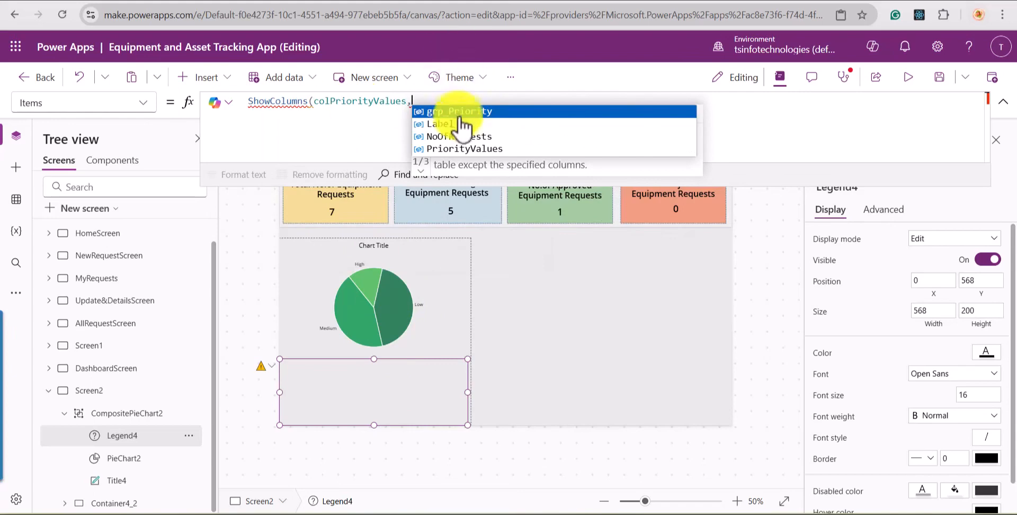
click(459, 124)
text())
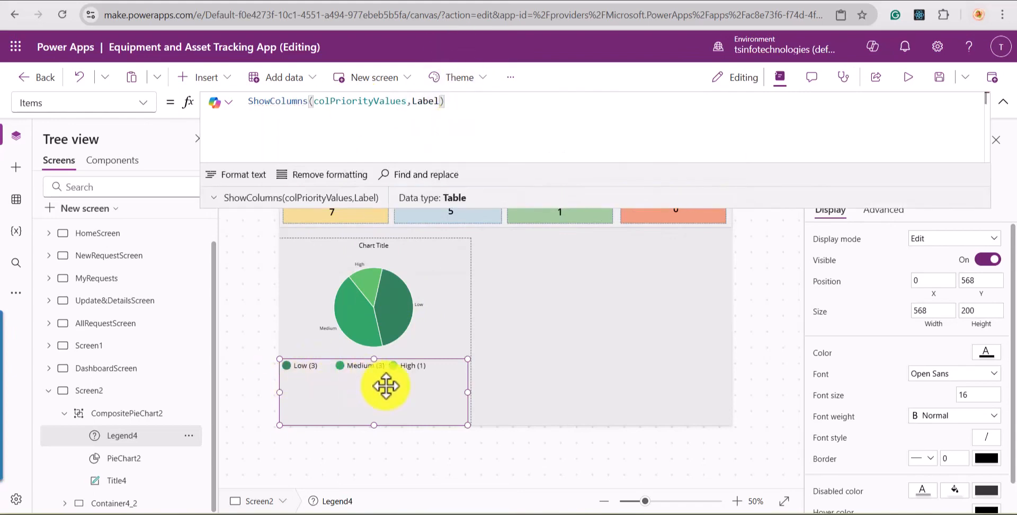
click(370, 364)
drag(374, 359, 375, 381)
Examine the RGBA slice colours listed in the pie chart's ItemColorSet property.
click(389, 331)
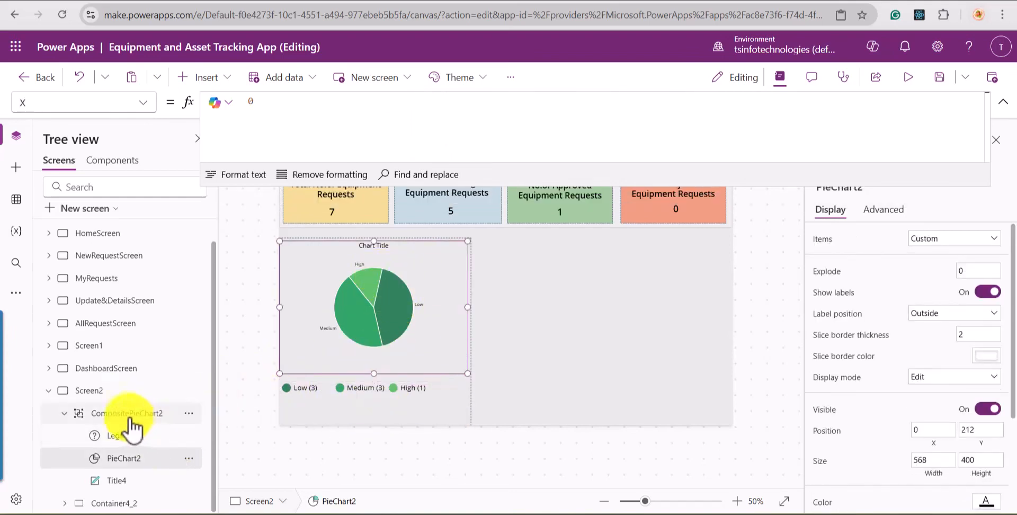
click(144, 102)
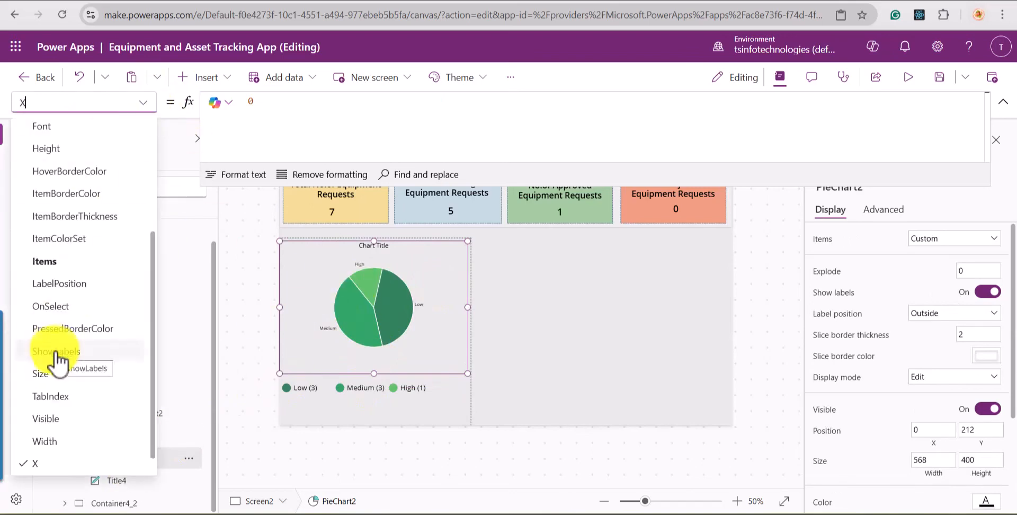
click(59, 238)
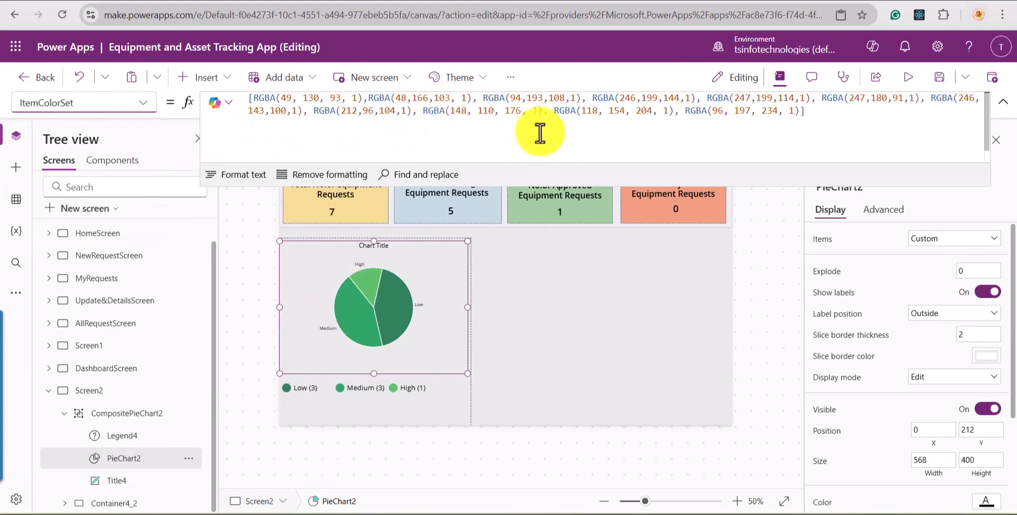
click(380, 99)
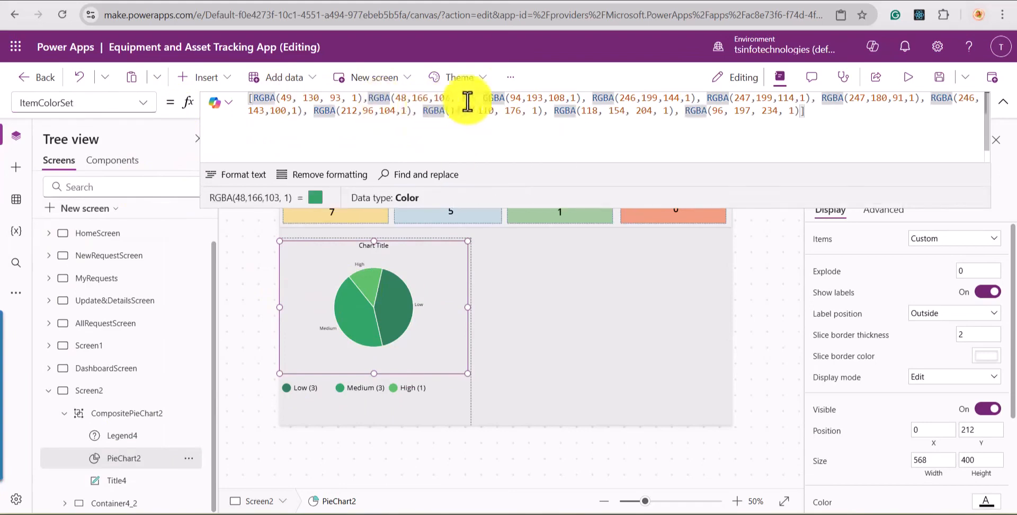
click(493, 100)
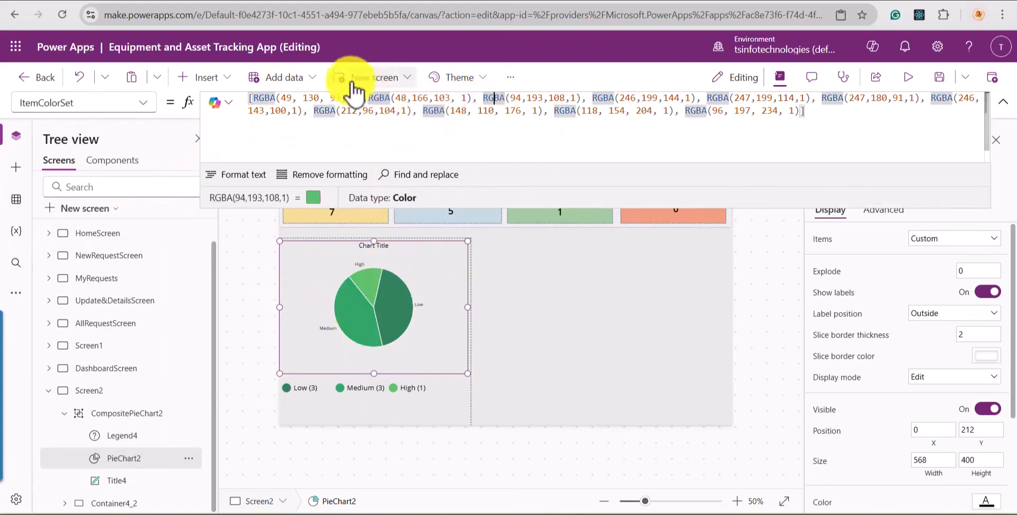
click(559, 112)
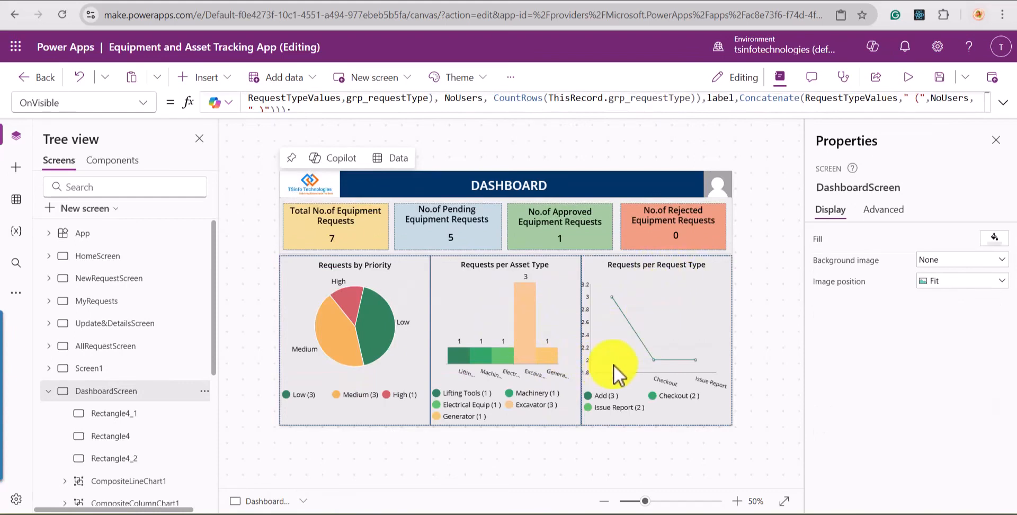
Review DashboardScreen's OnVisible formula for the collections feeding the column, line and pie charts.
click(634, 342)
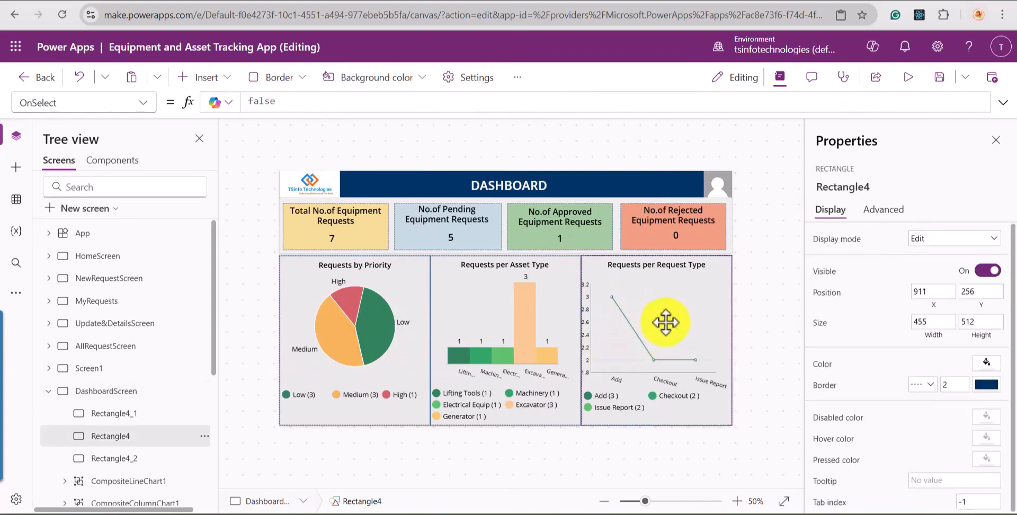
click(94, 392)
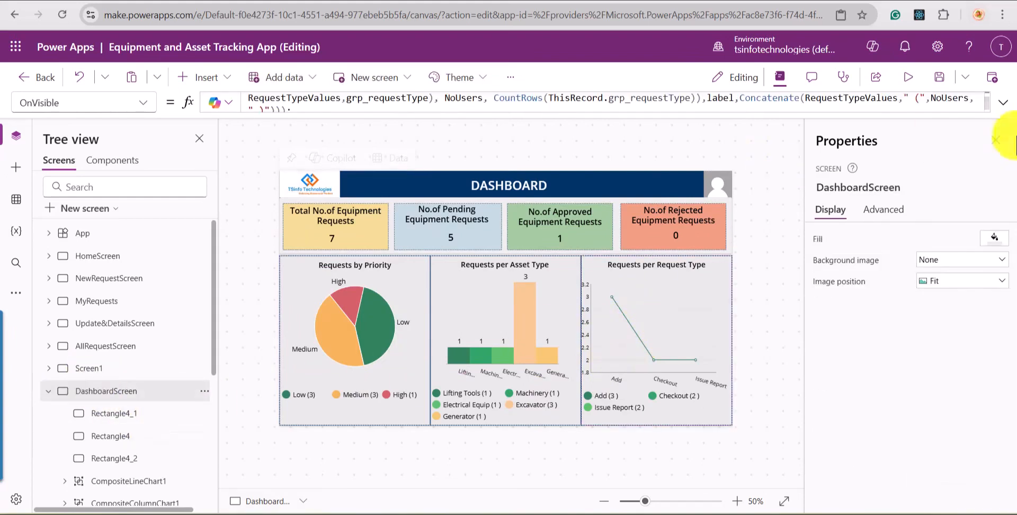
click(1003, 103)
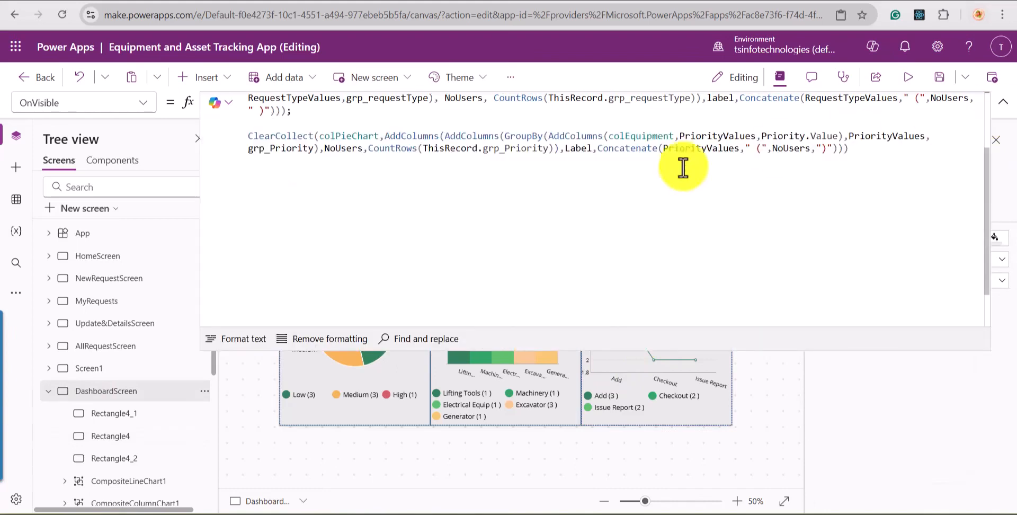
scroll(657, 169, up, 2)
scroll(657, 170, down, 1)
scroll(657, 169, up, 2)
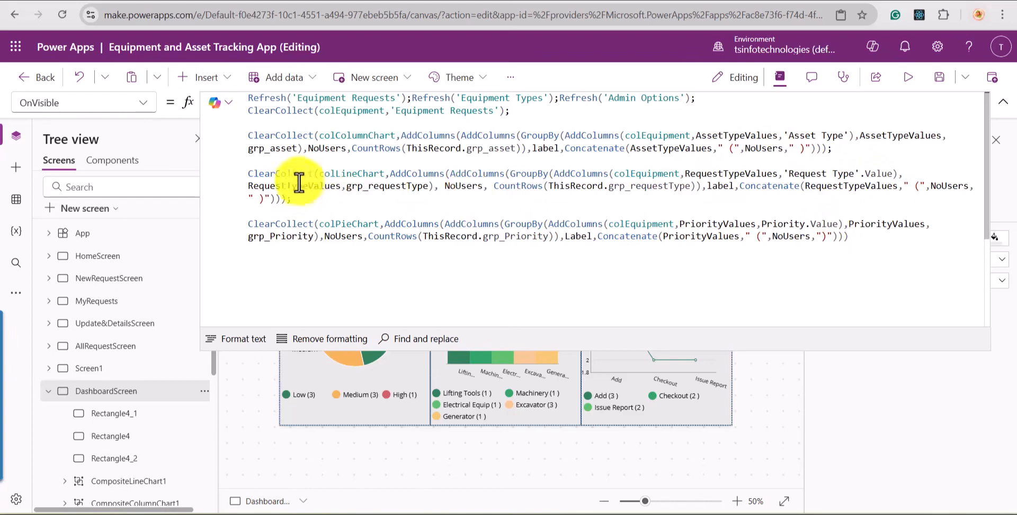
click(1005, 106)
Inspect the Items formula of LineChart1 in the Requests per Request Type chart and expand its colLineChart result table.
click(664, 327)
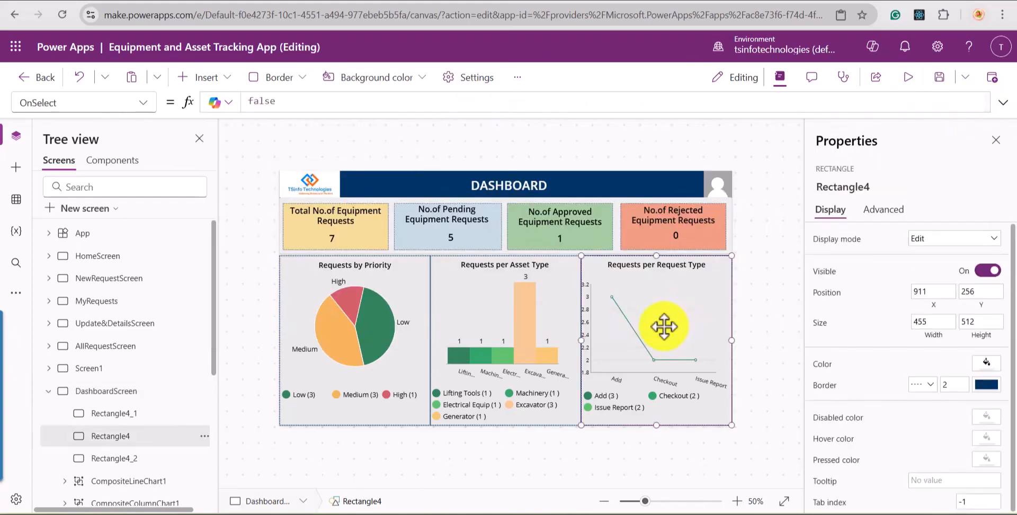
scroll(136, 454, down, 3)
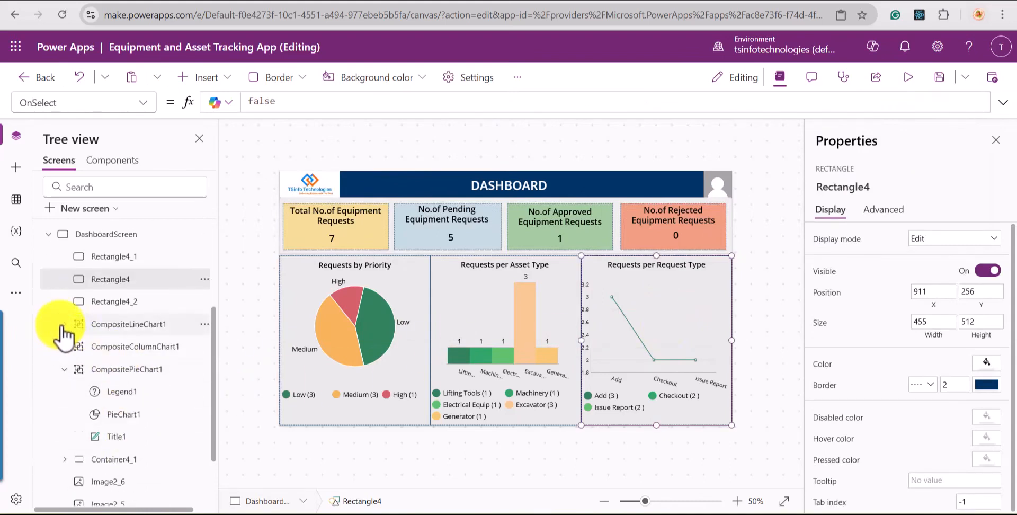
click(63, 326)
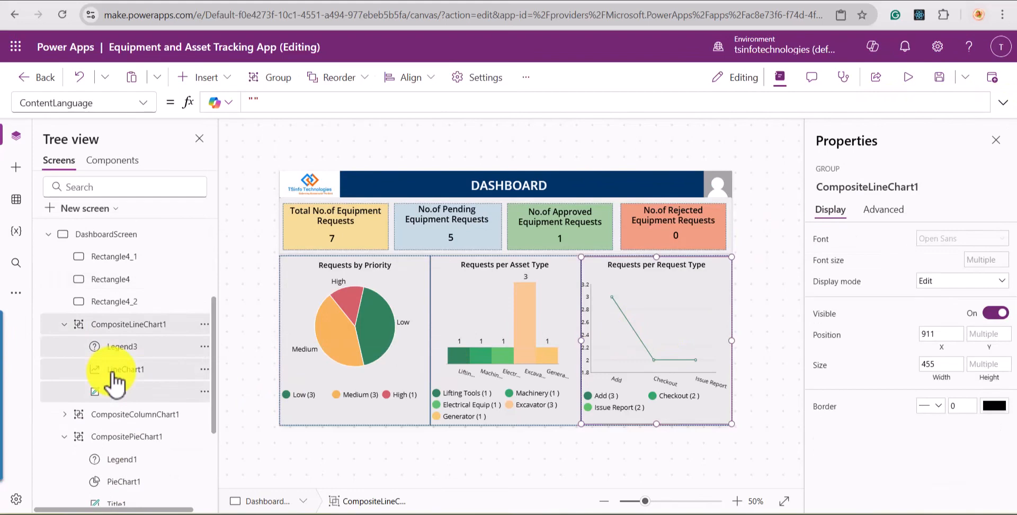
click(117, 370)
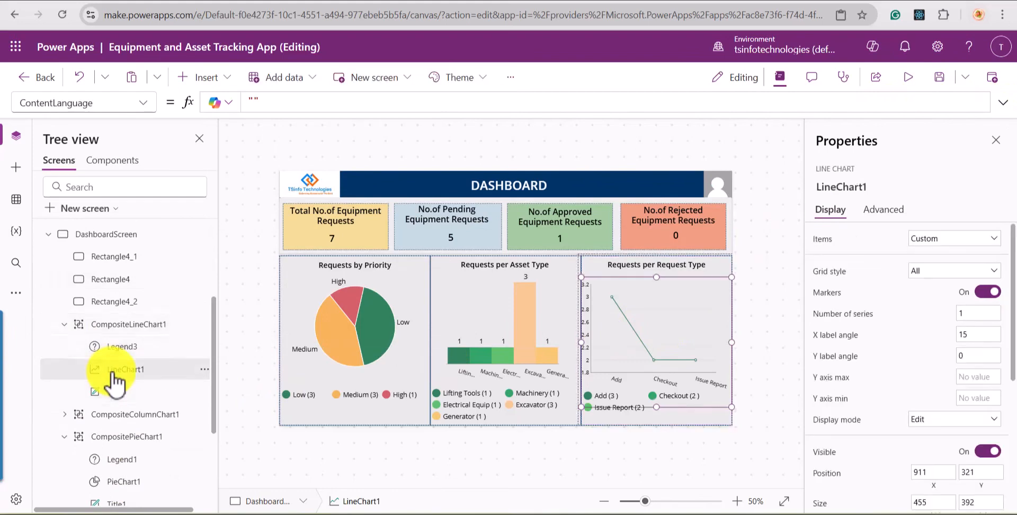
click(830, 242)
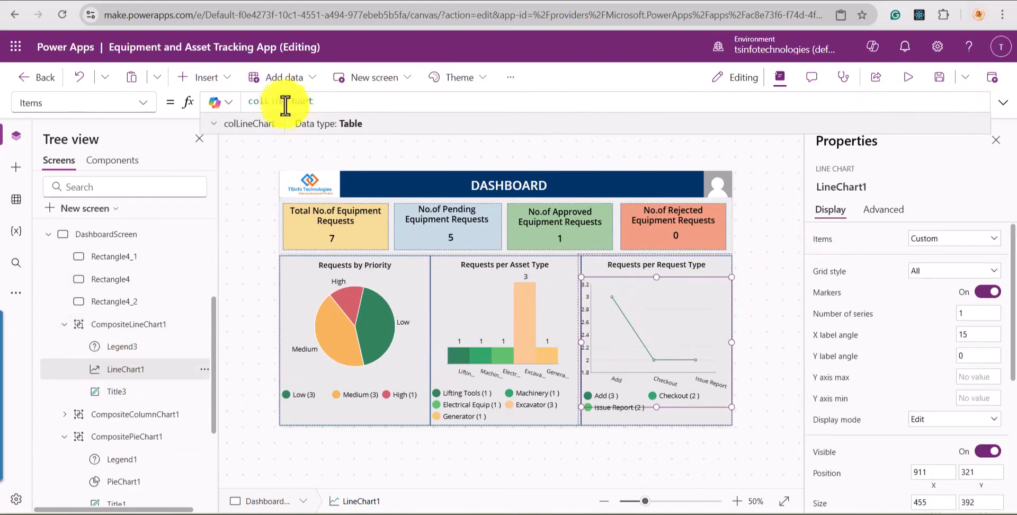
click(228, 123)
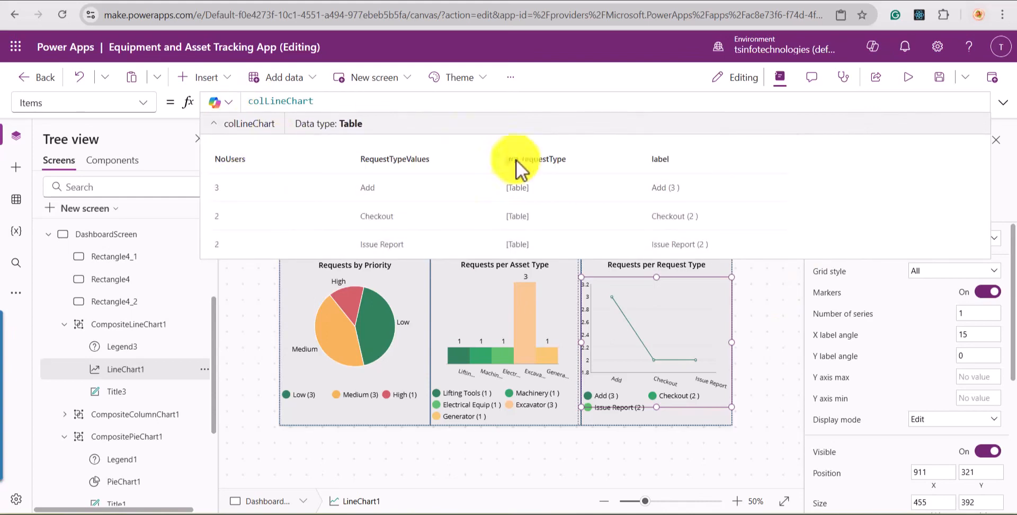